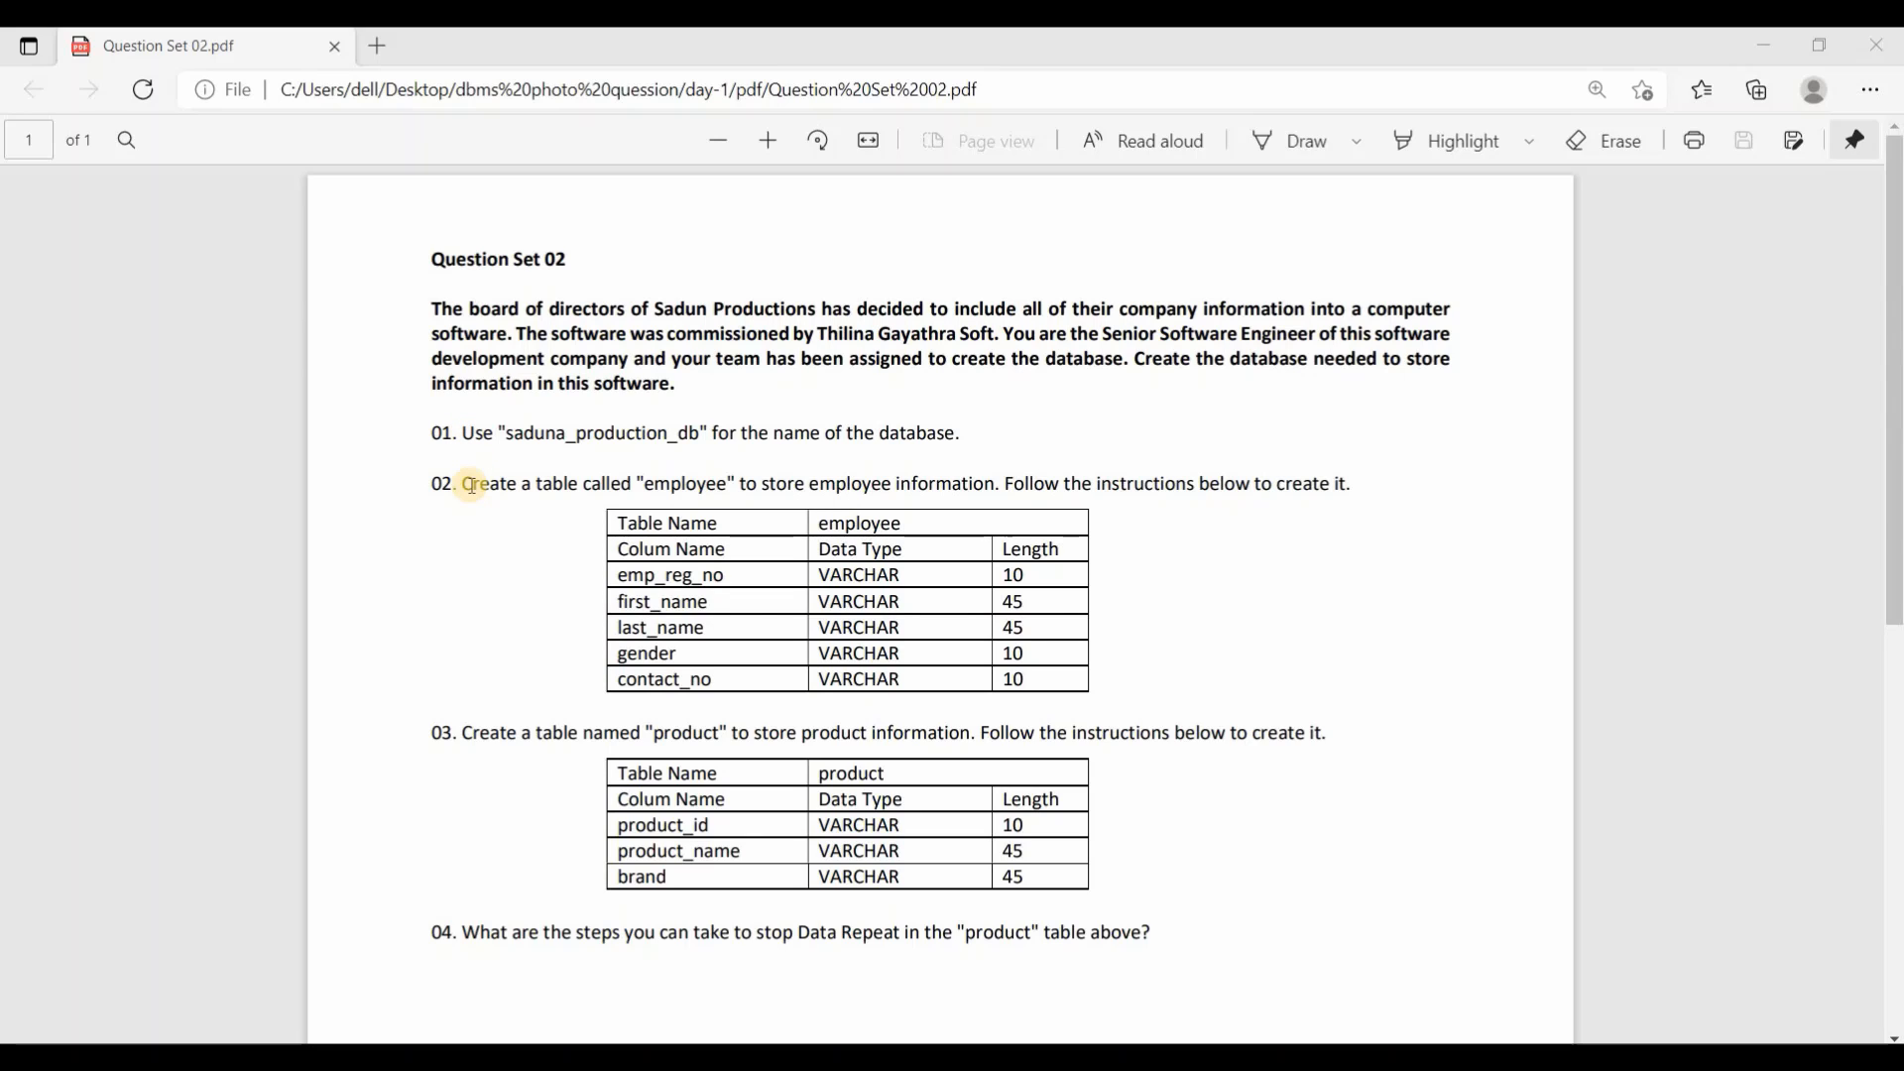
Read the database name instruction in the question PDF, then launch MySQL Workbench and open the Local instance MySQL80 connection in a maximized window
{"action": "left_click_drag", "start_coordinate": [466, 443], "coordinate": [954, 434]}
{"action": "left_click_drag", "start_coordinate": [808, 436], "coordinate": [459, 439]}
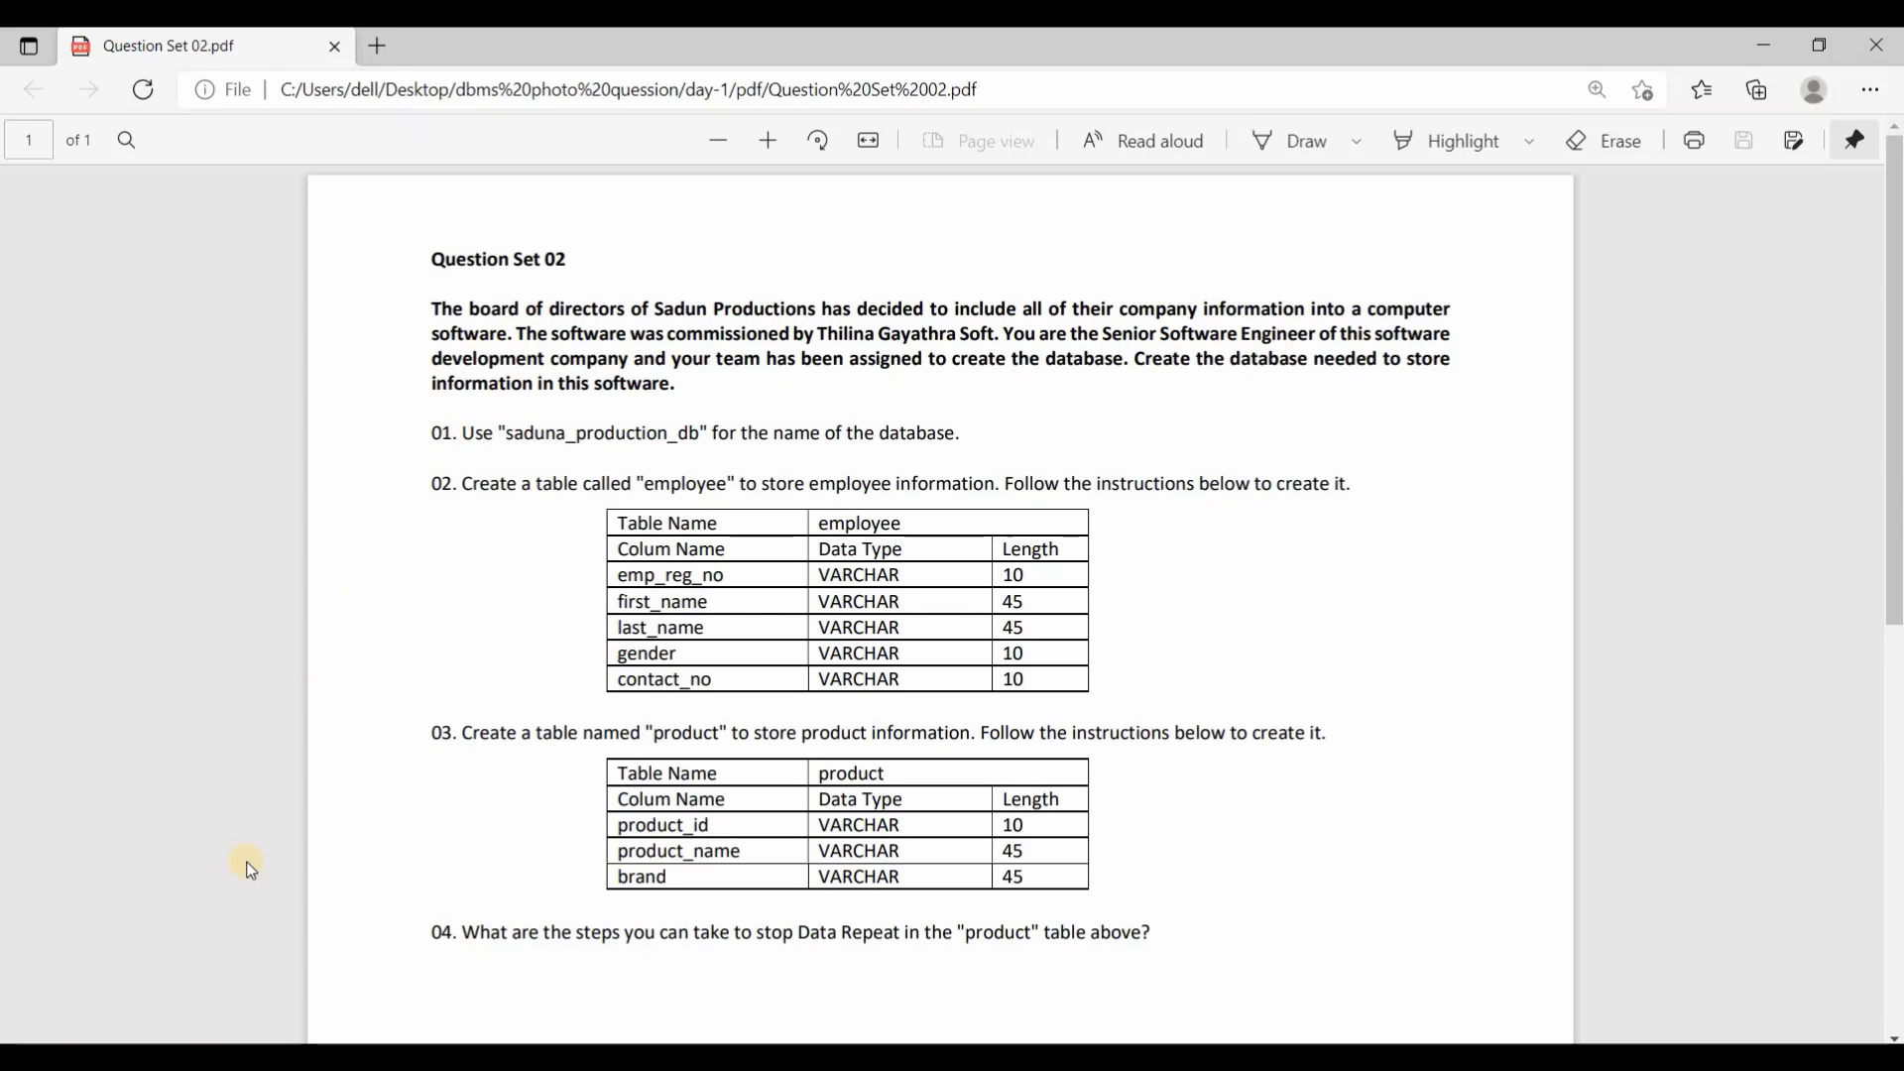
{"action": "left_click", "coordinate": [238, 1057]}
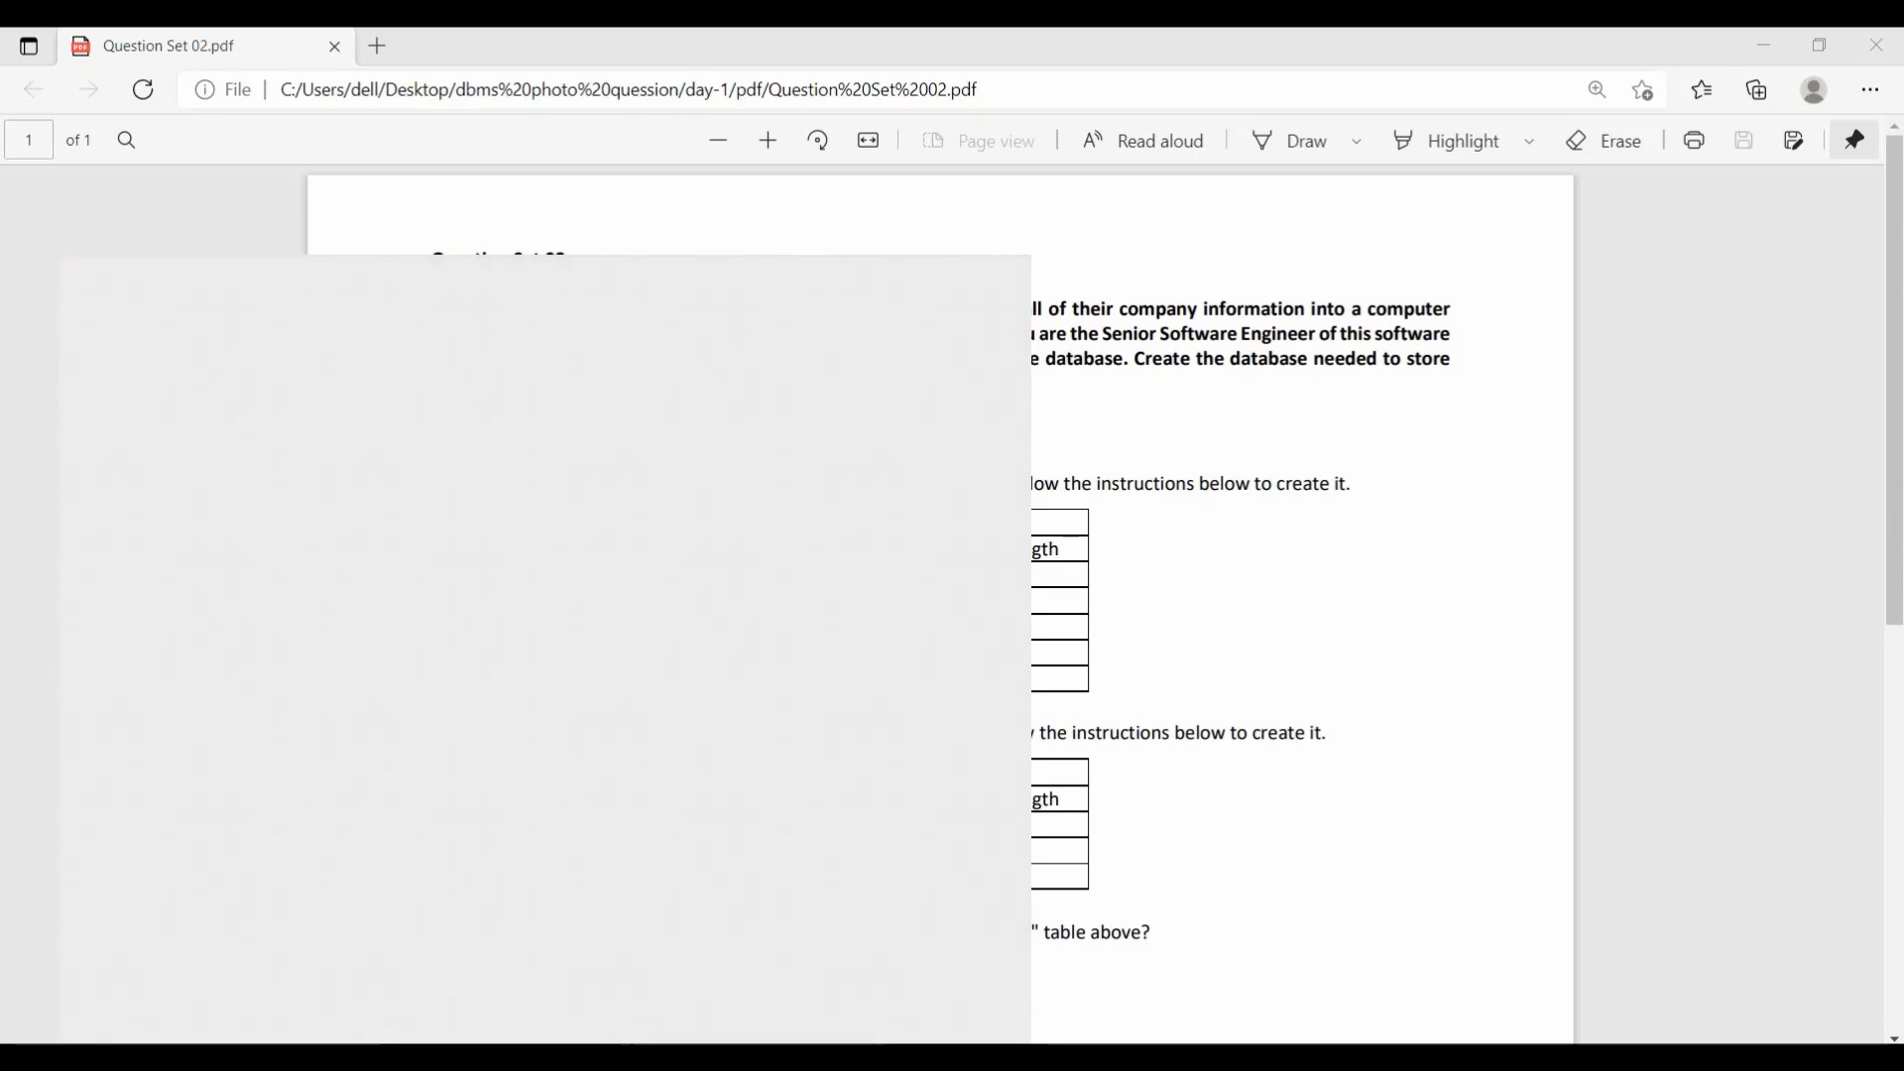
{"action": "type", "text": "my"}
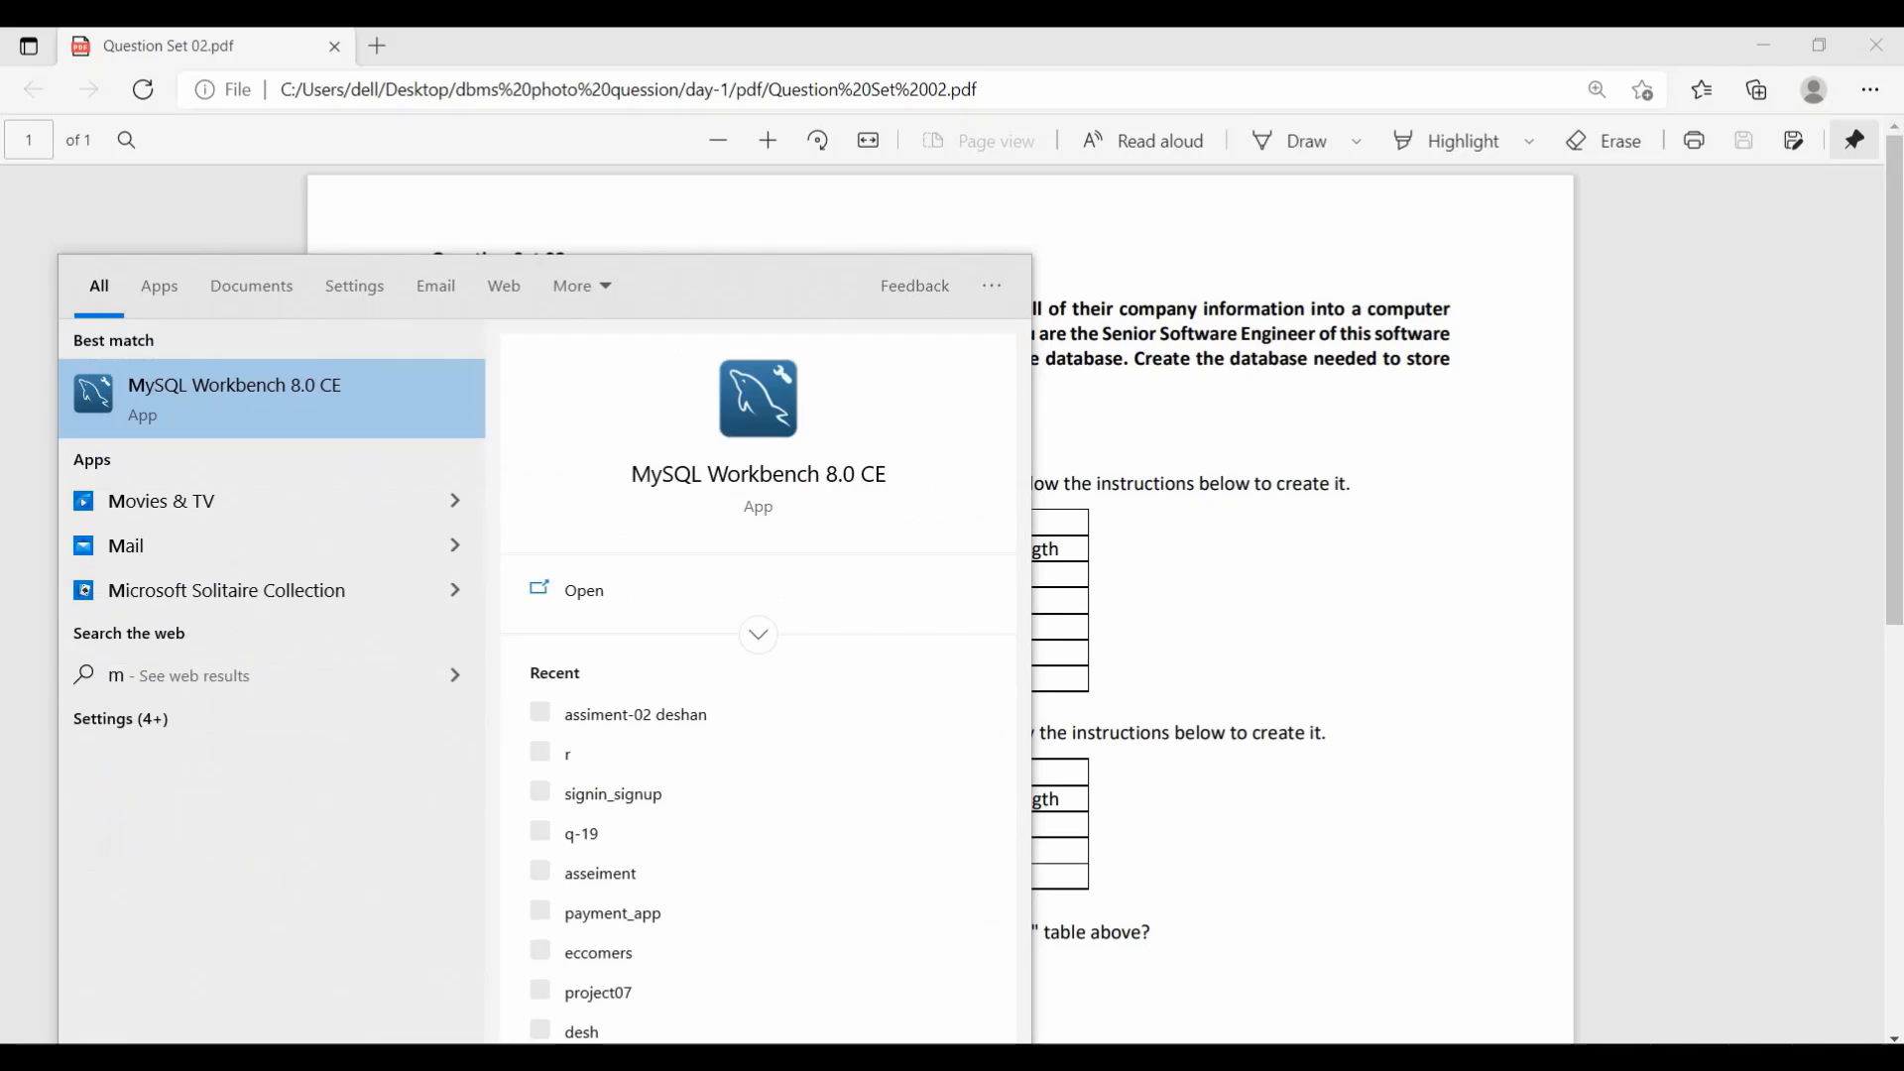
{"action": "left_click", "coordinate": [195, 406]}
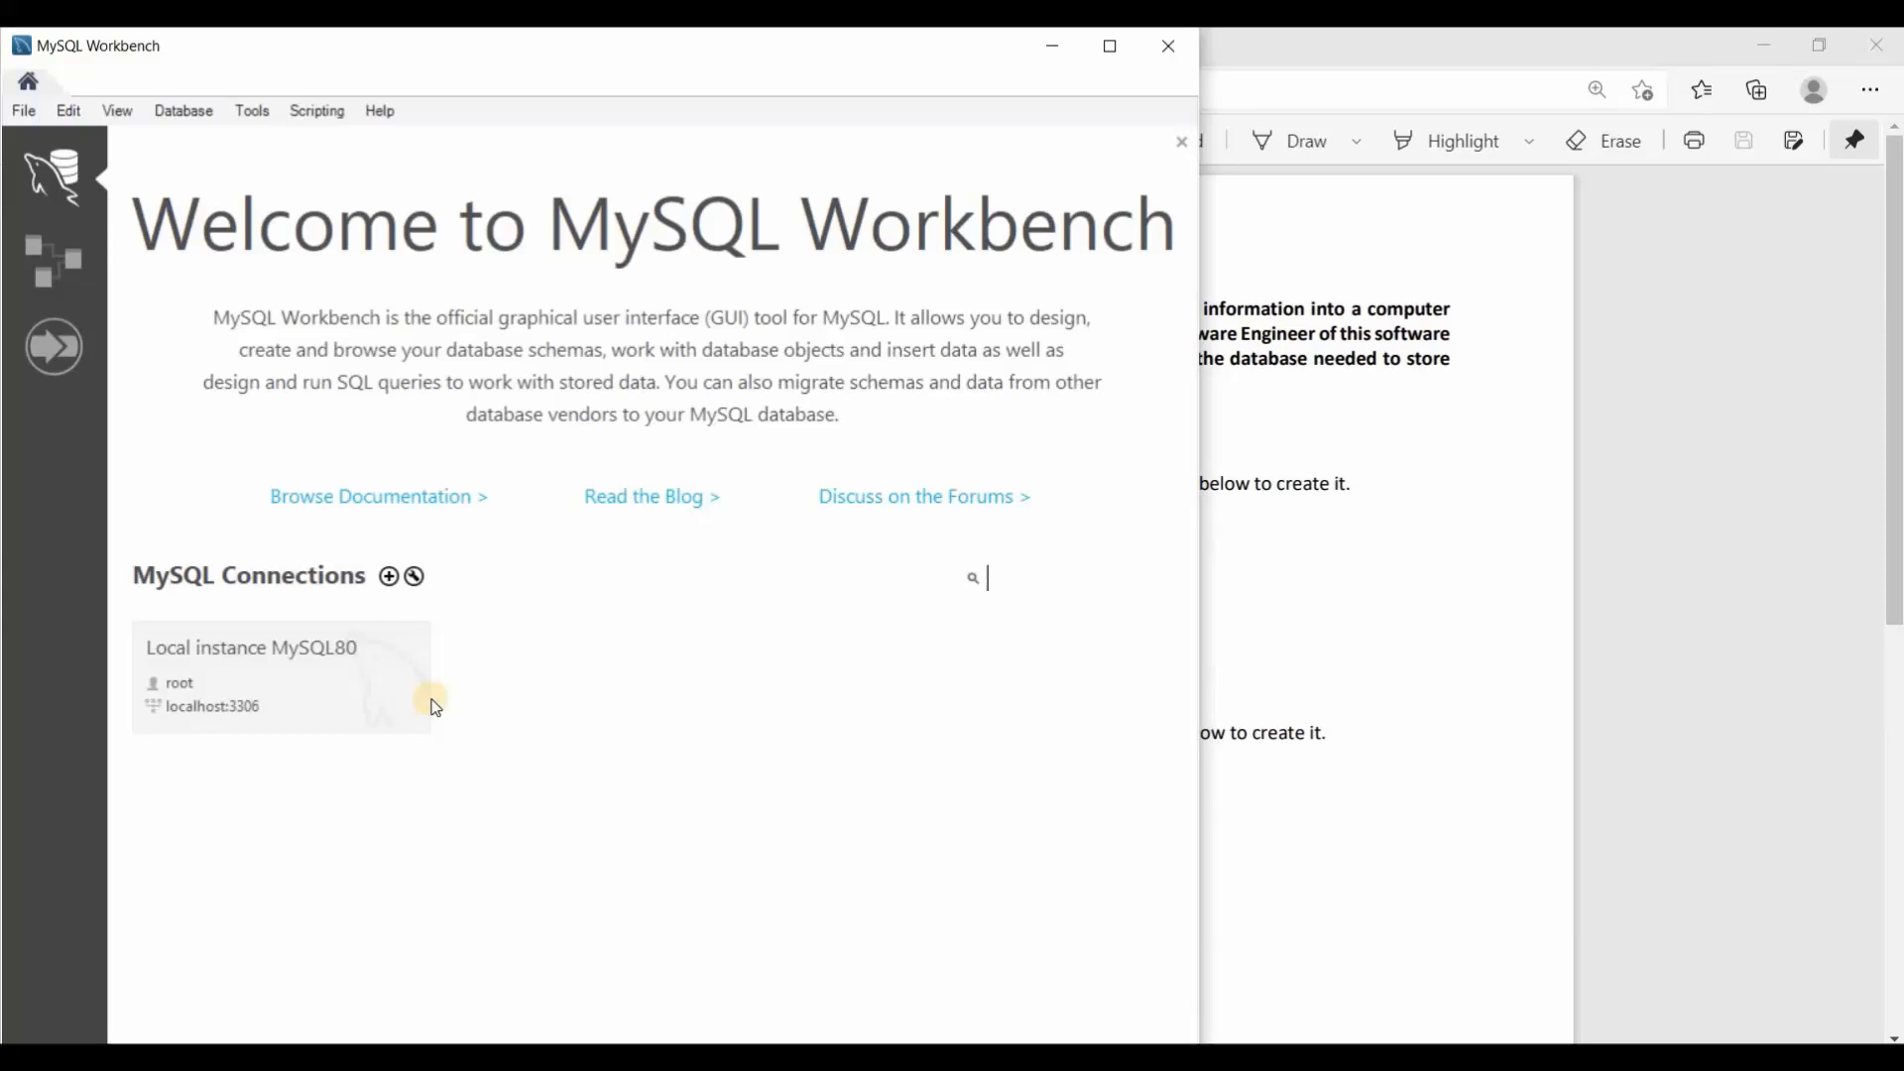
{"action": "left_click", "coordinate": [365, 677]}
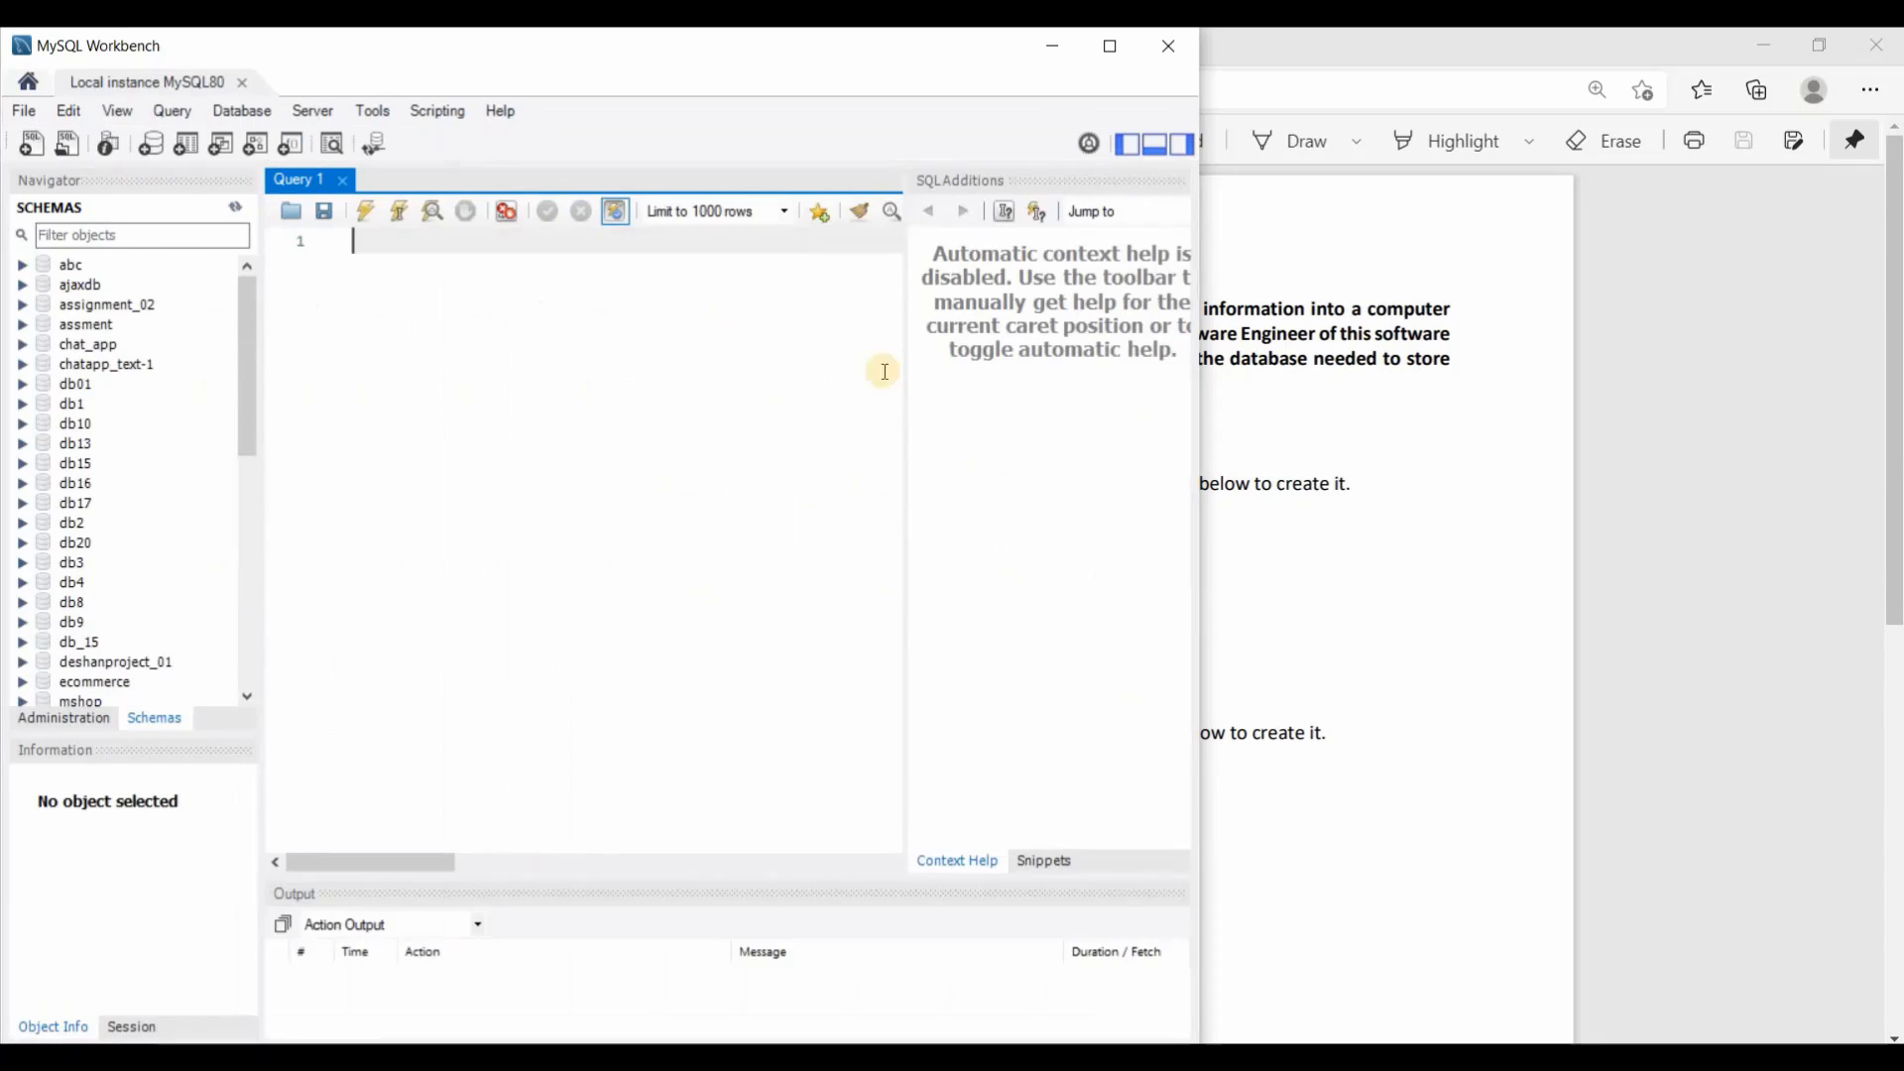
{"action": "left_click", "coordinate": [1111, 45]}
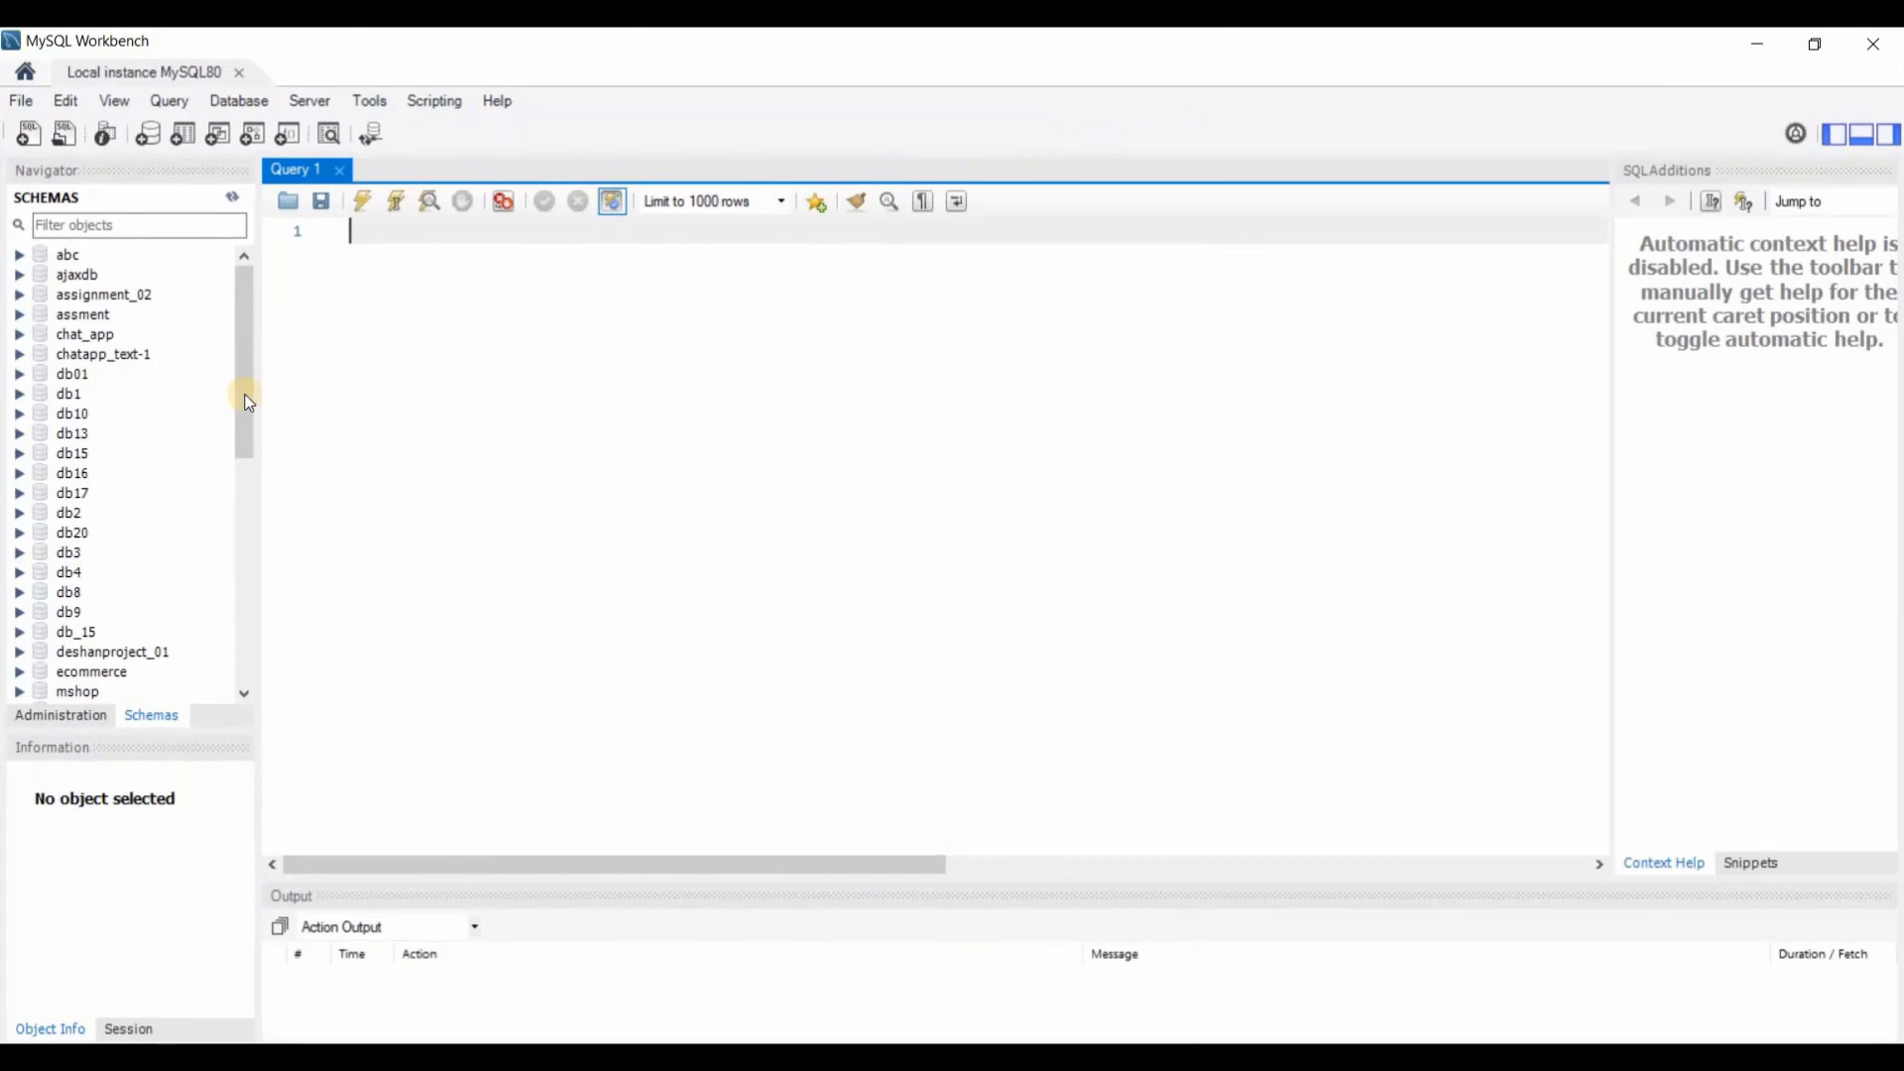
Create a new model and rename its default schema to sadun_production_db
{"action": "left_click", "coordinate": [19, 100]}
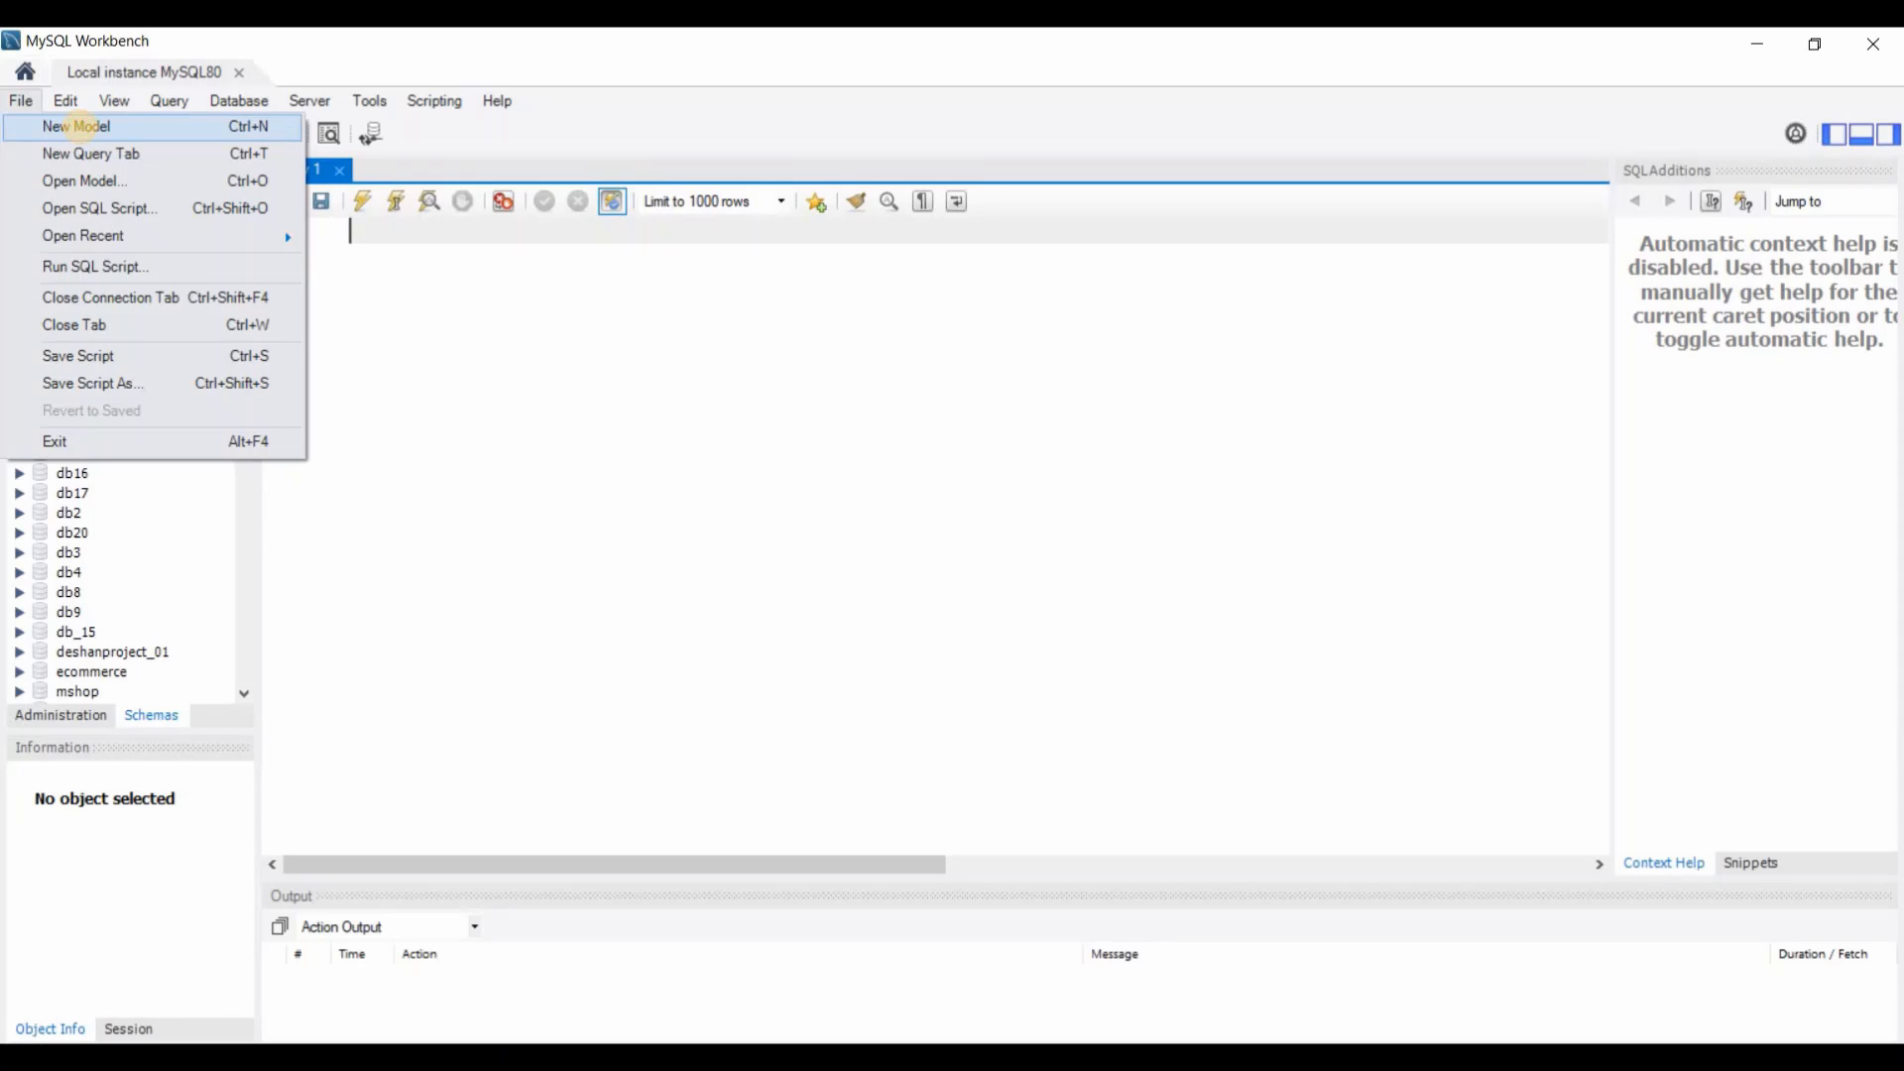
{"action": "left_click", "coordinate": [79, 126]}
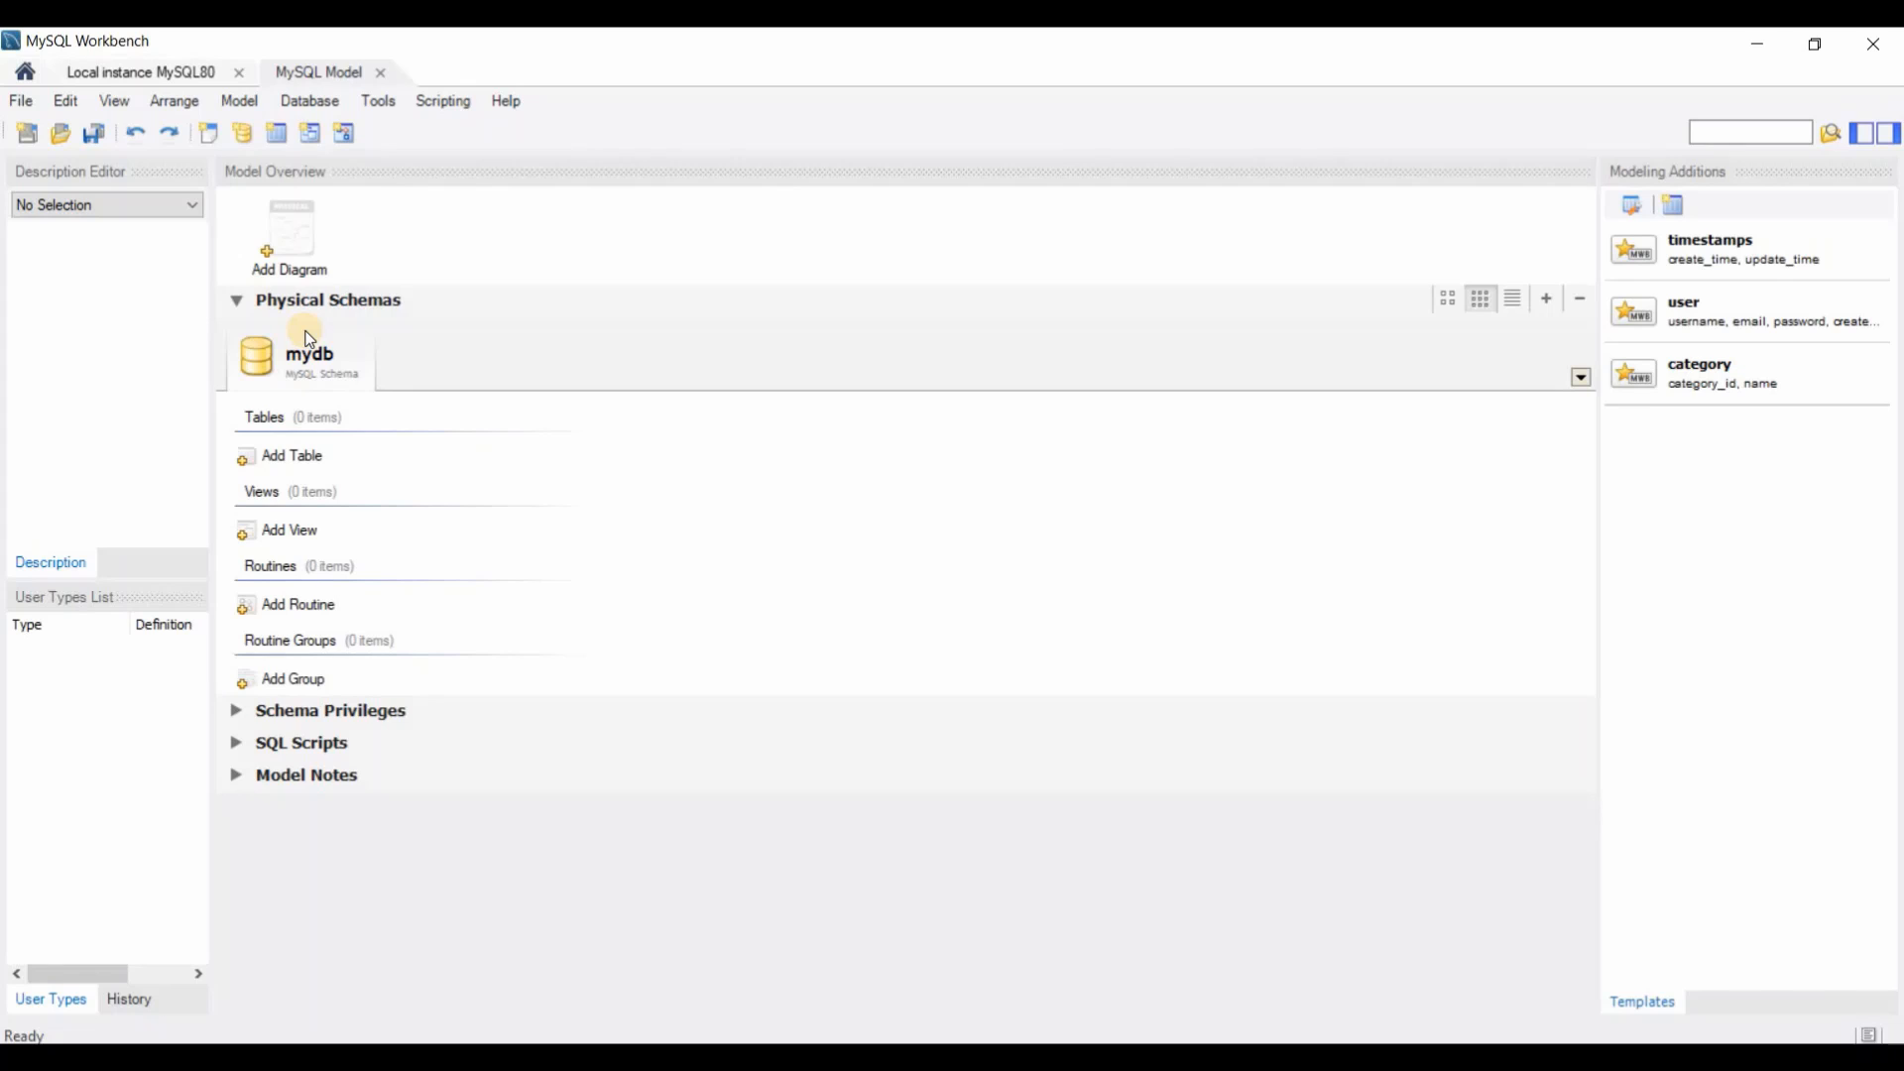
{"action": "double_click", "coordinate": [312, 352]}
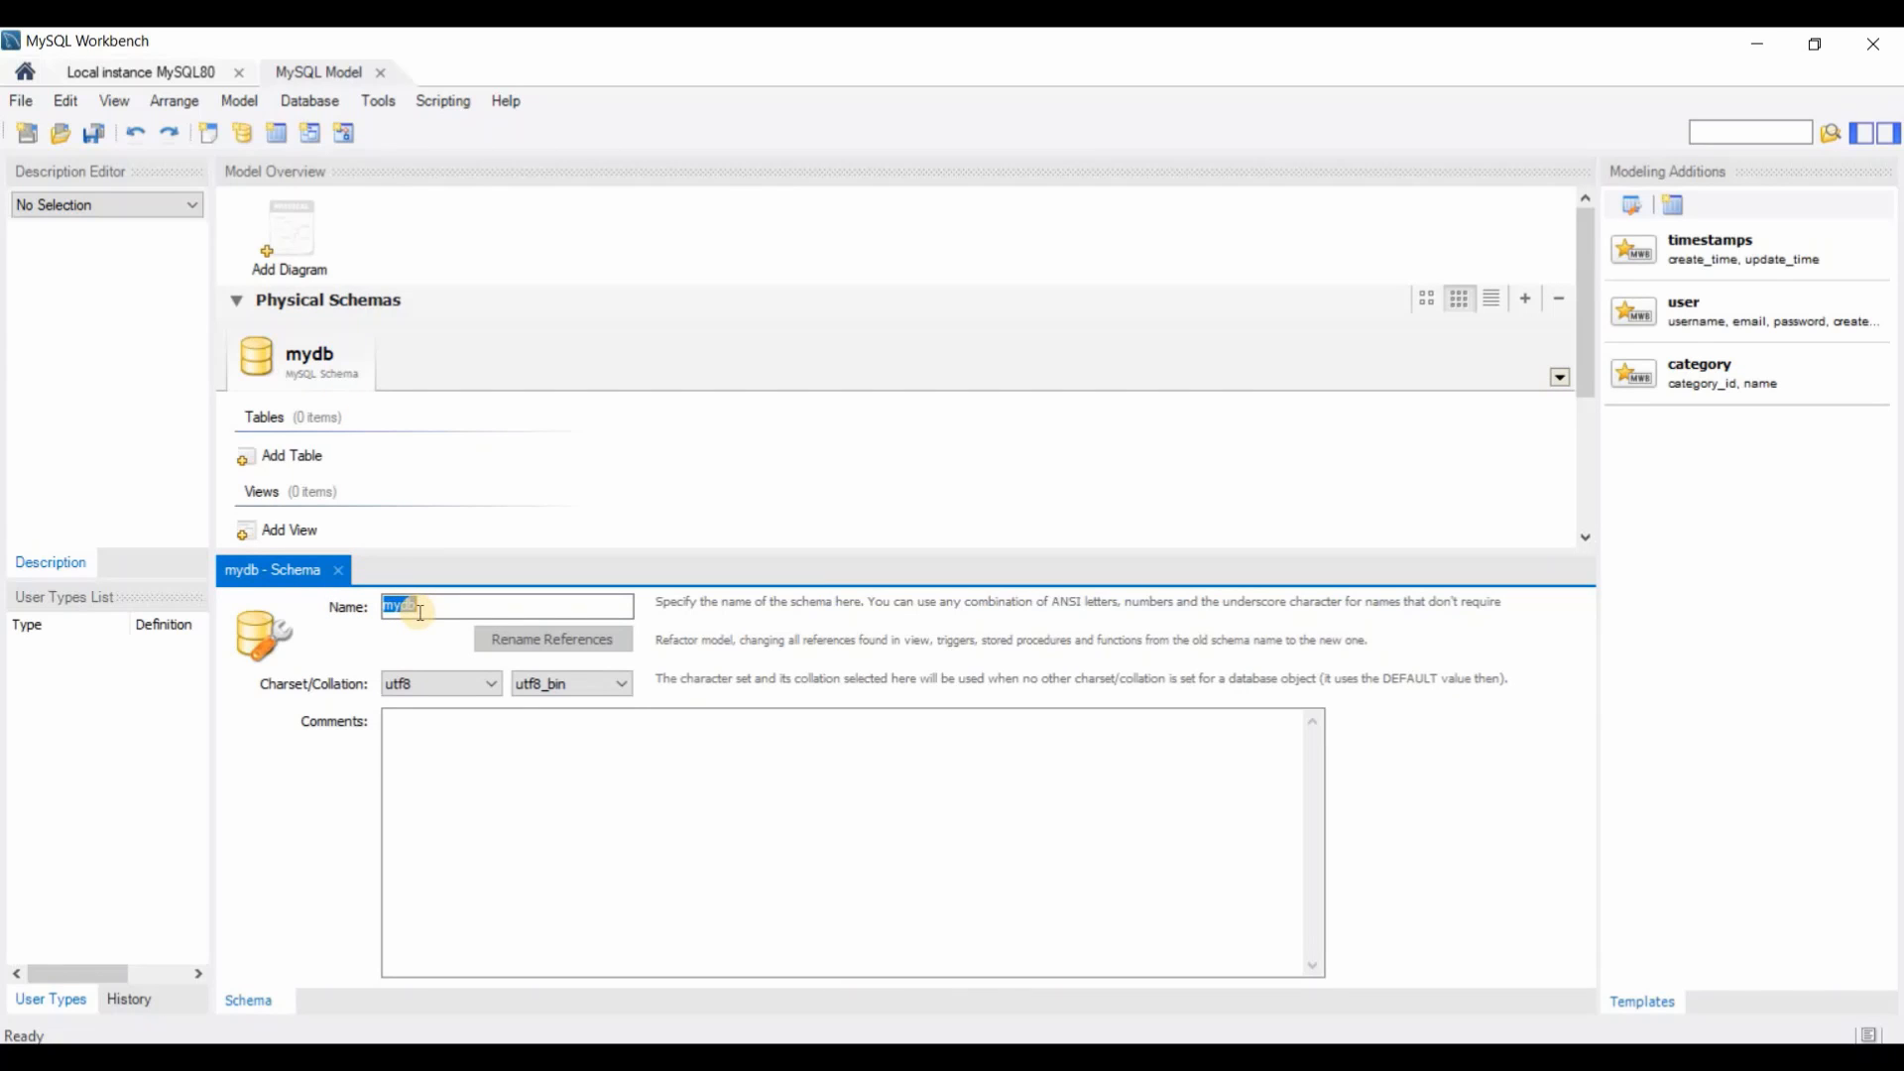
{"action": "key", "text": "BackSpace"}
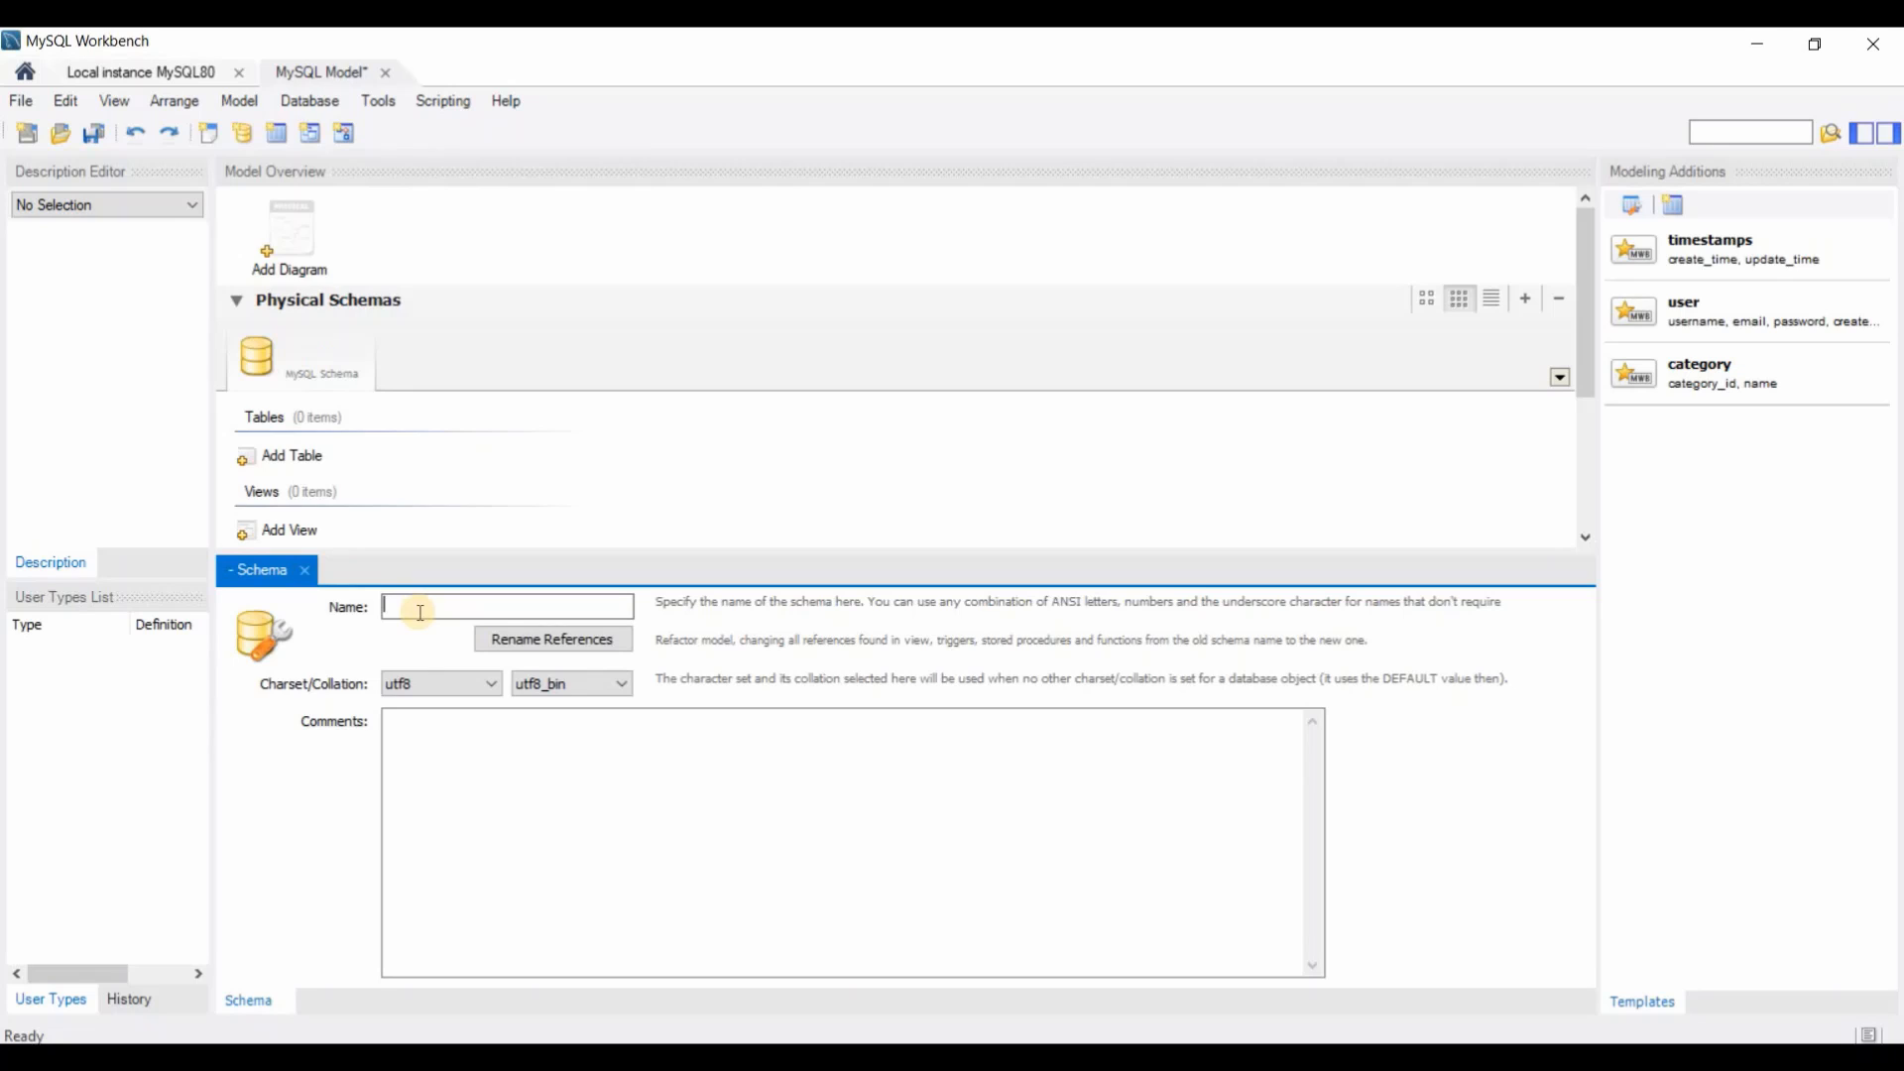
{"action": "type", "text": "sad"}
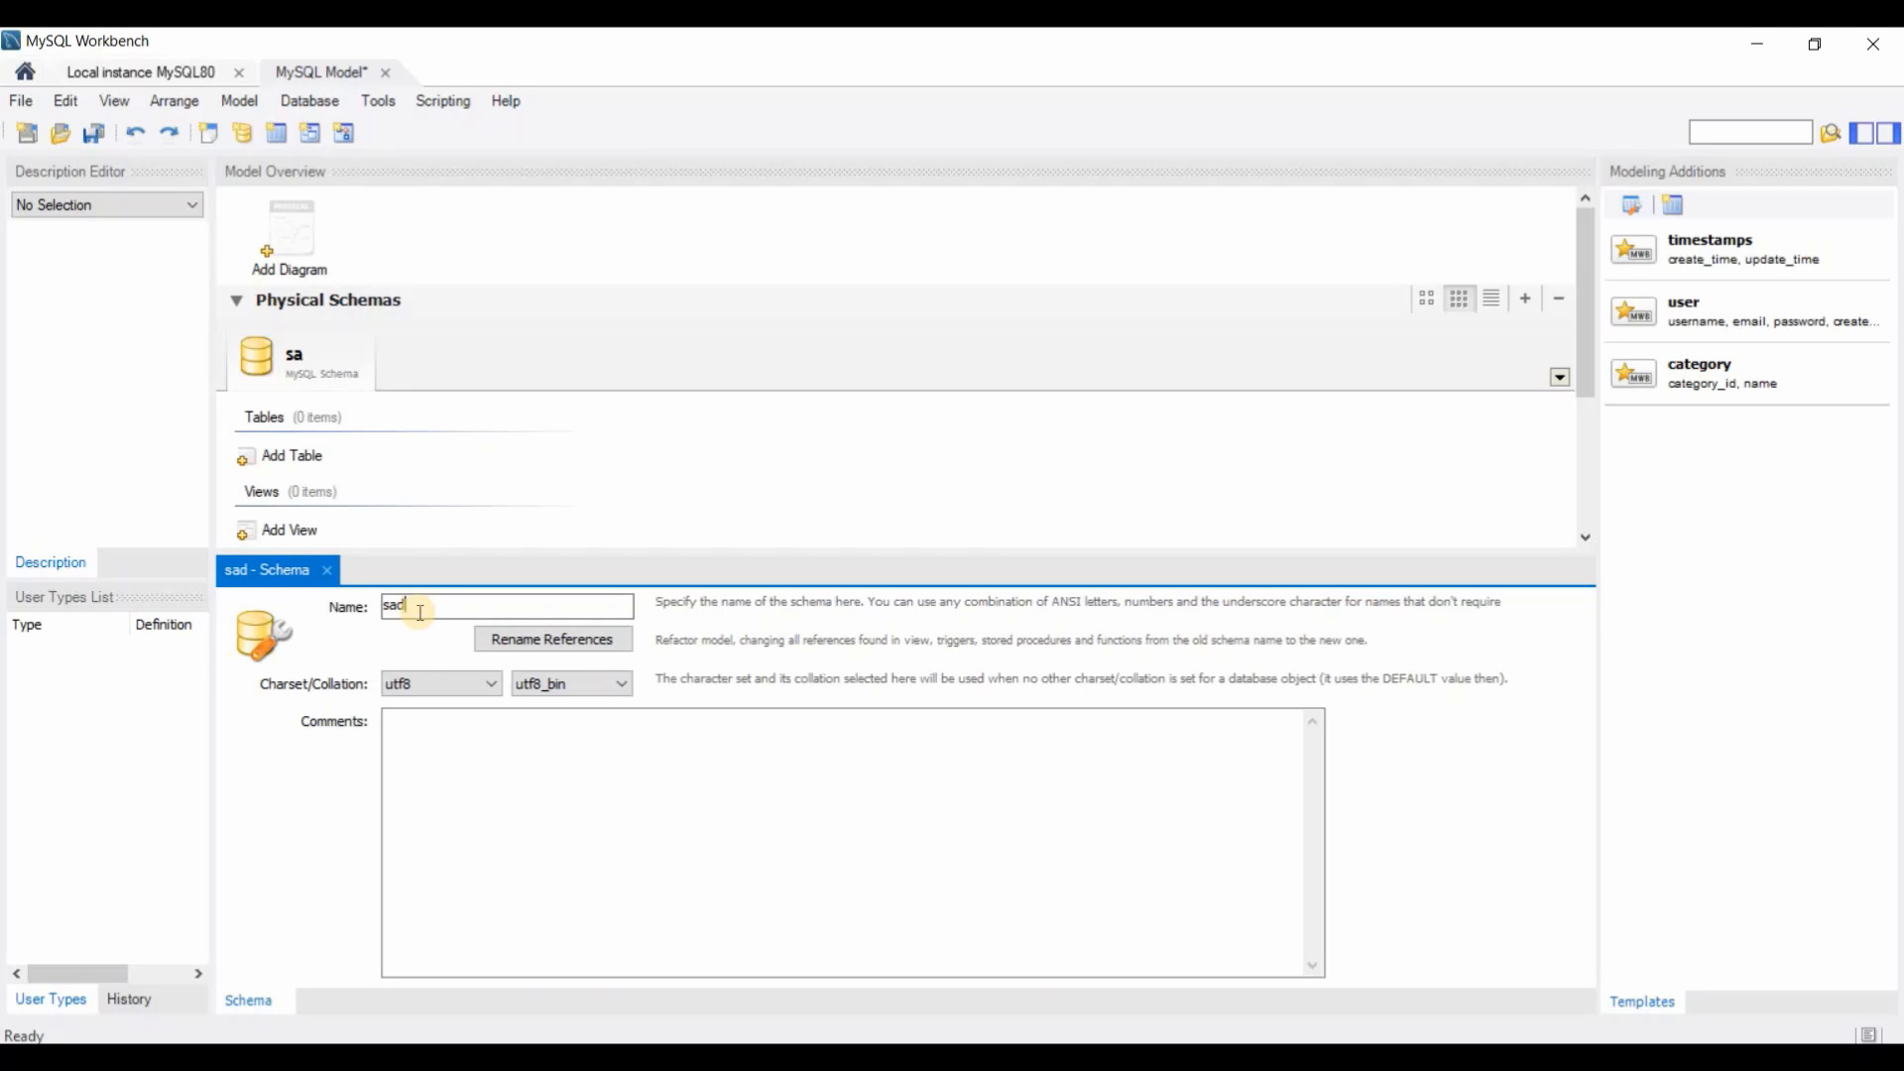
{"action": "type", "text": "un_"}
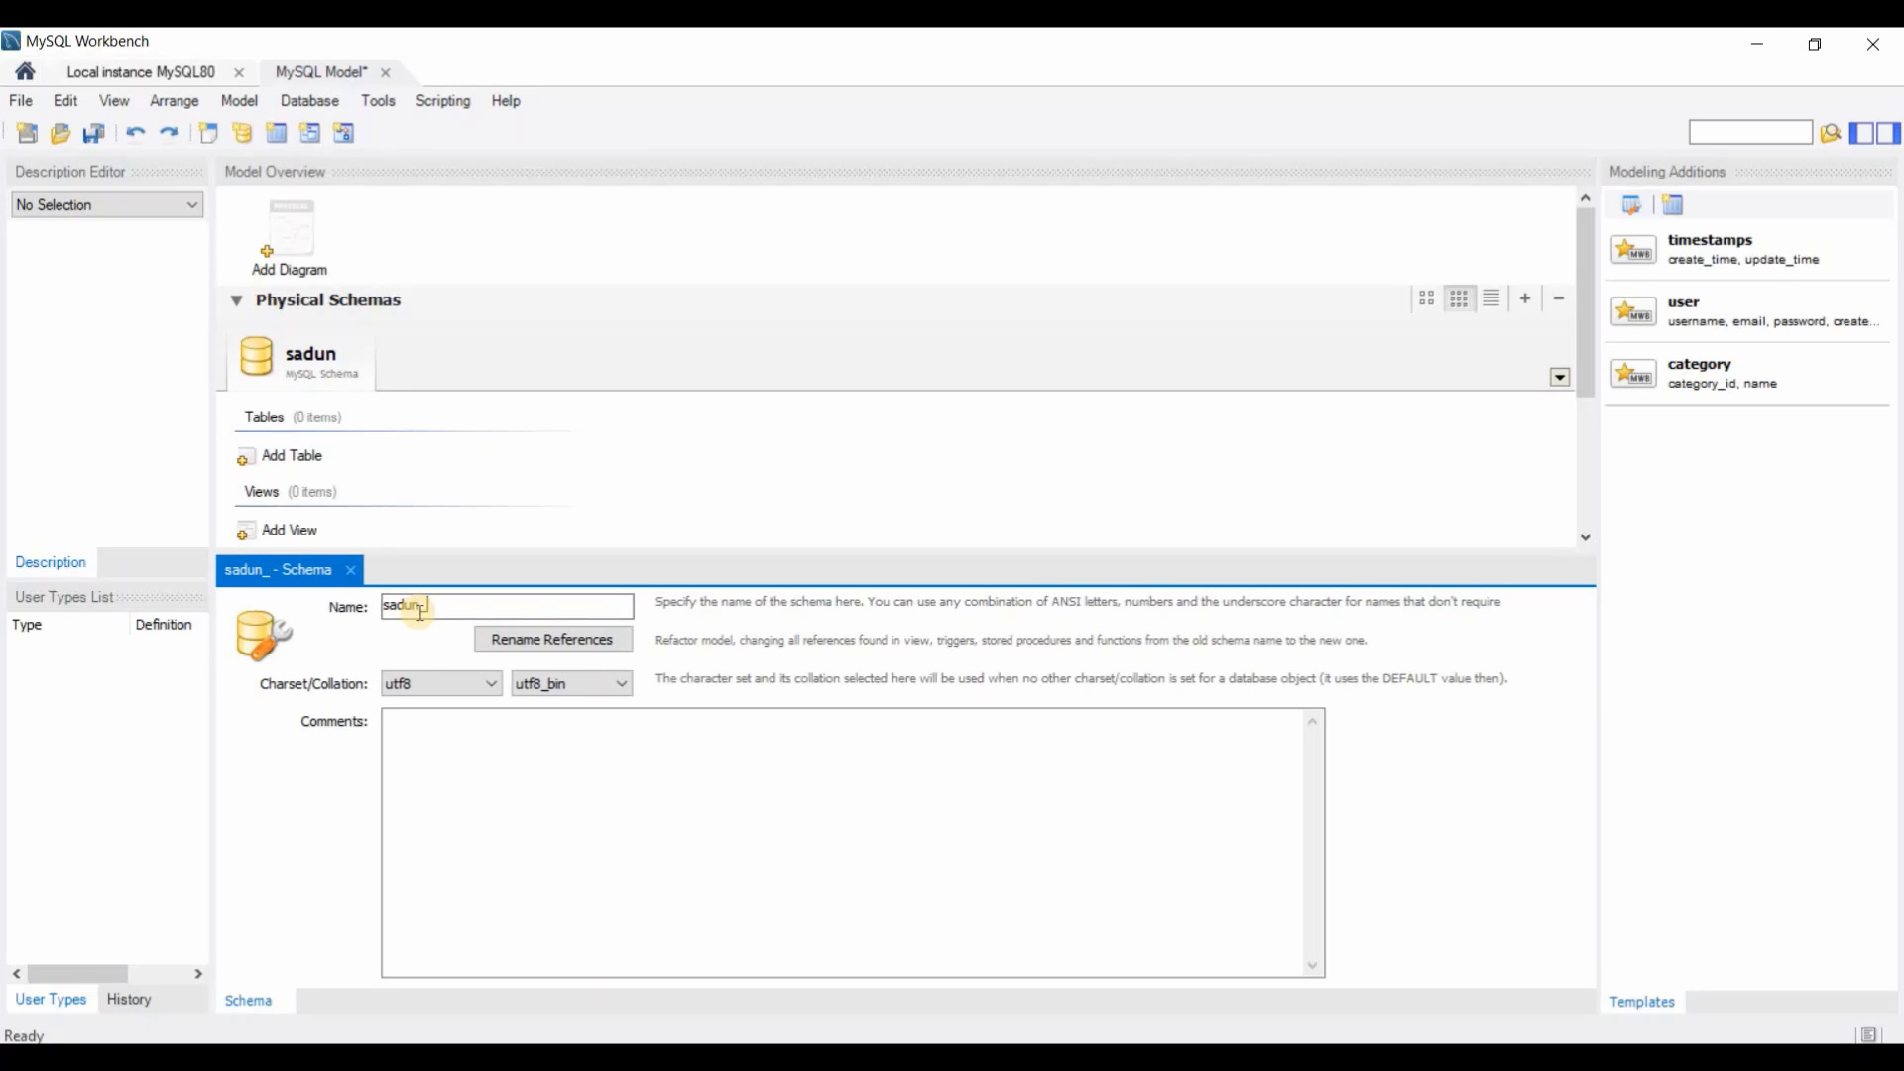
{"action": "type", "text": "pro"}
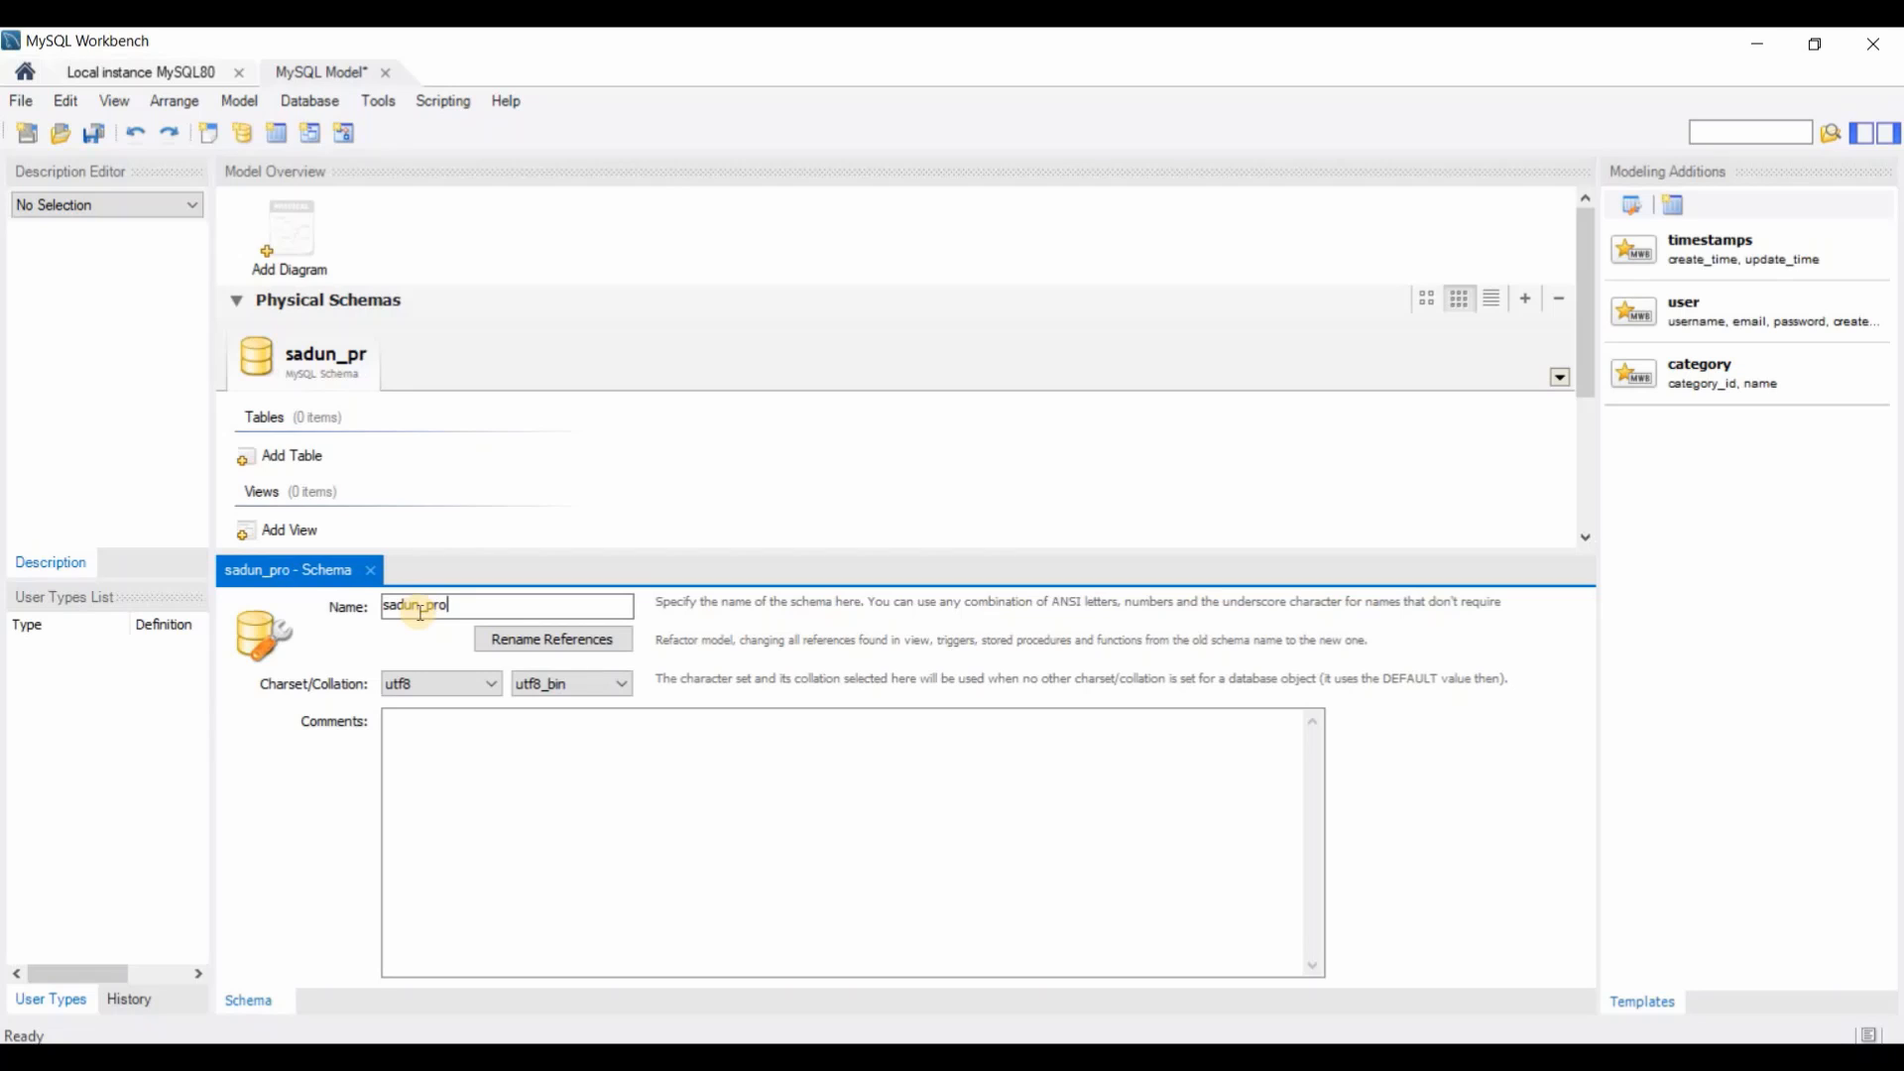
{"action": "type", "text": "du"}
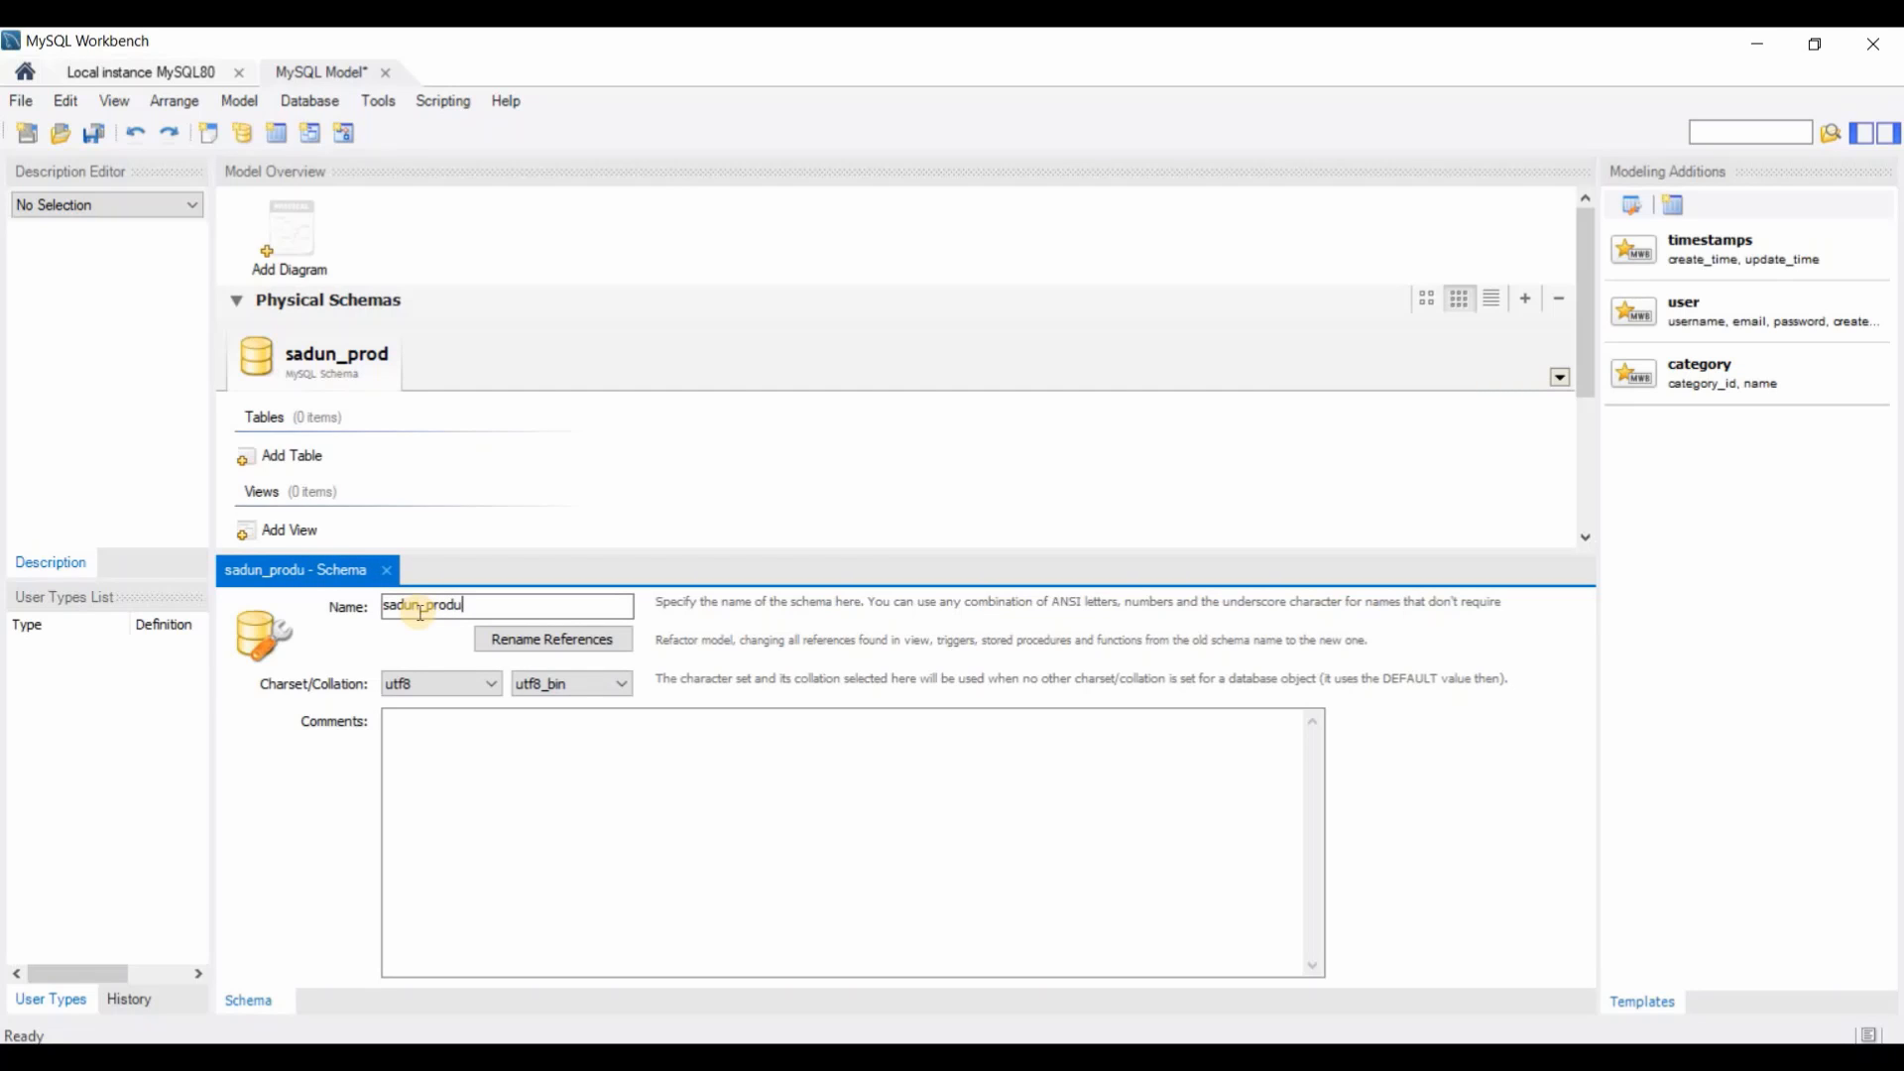
{"action": "type", "text": "ction"}
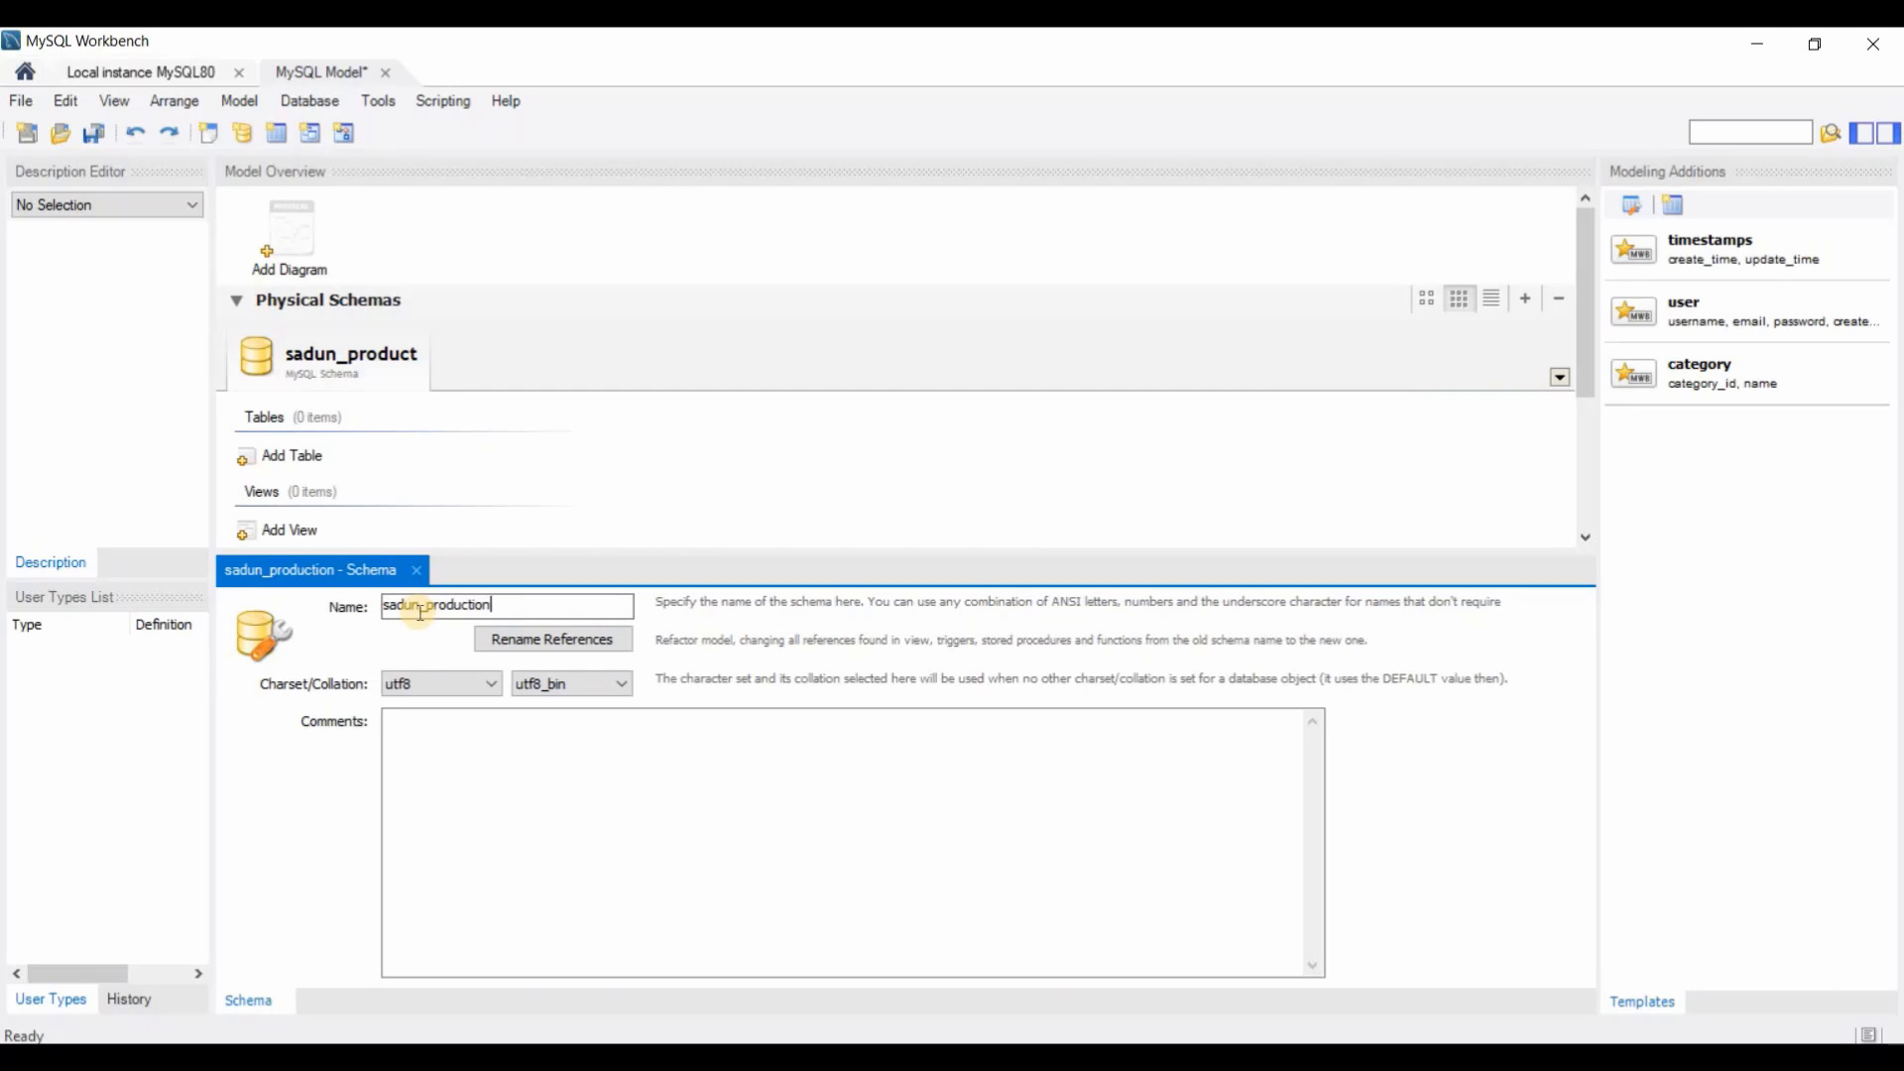
{"action": "type", "text": "_"}
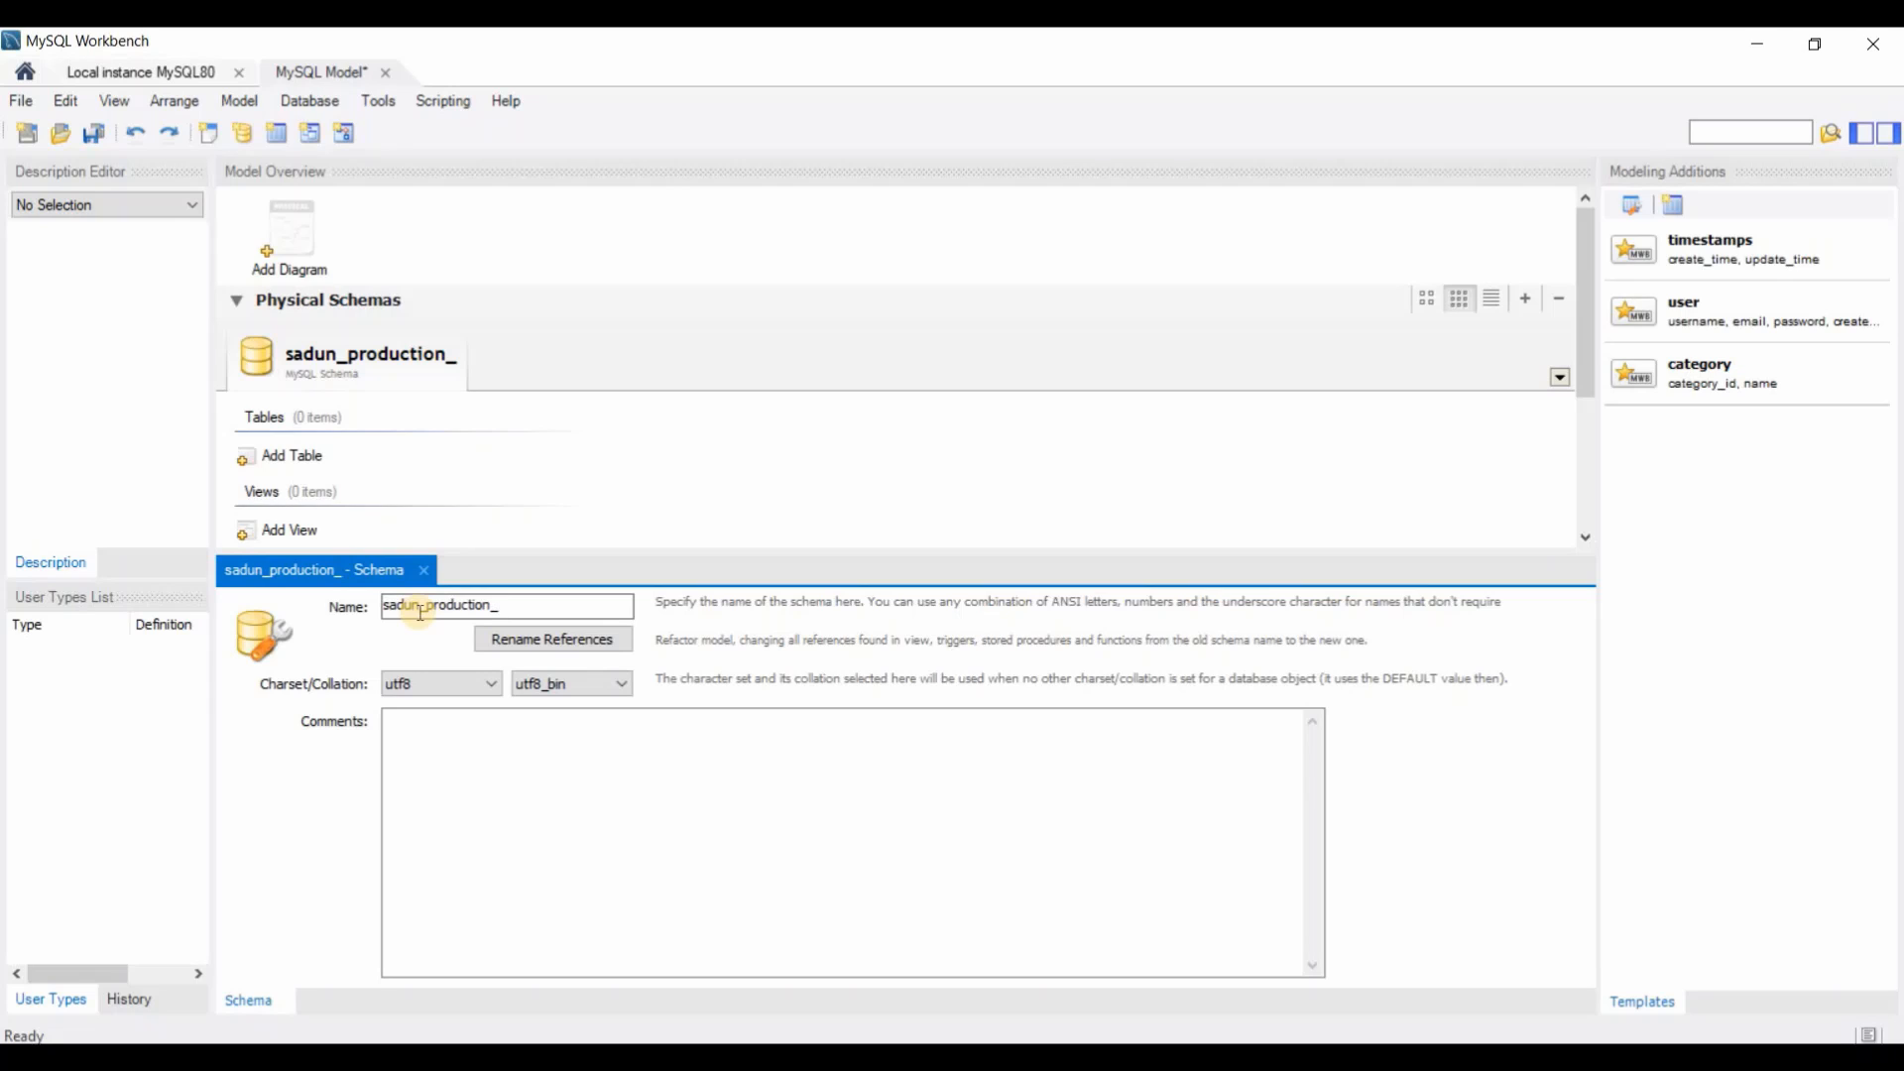
{"action": "type", "text": "db"}
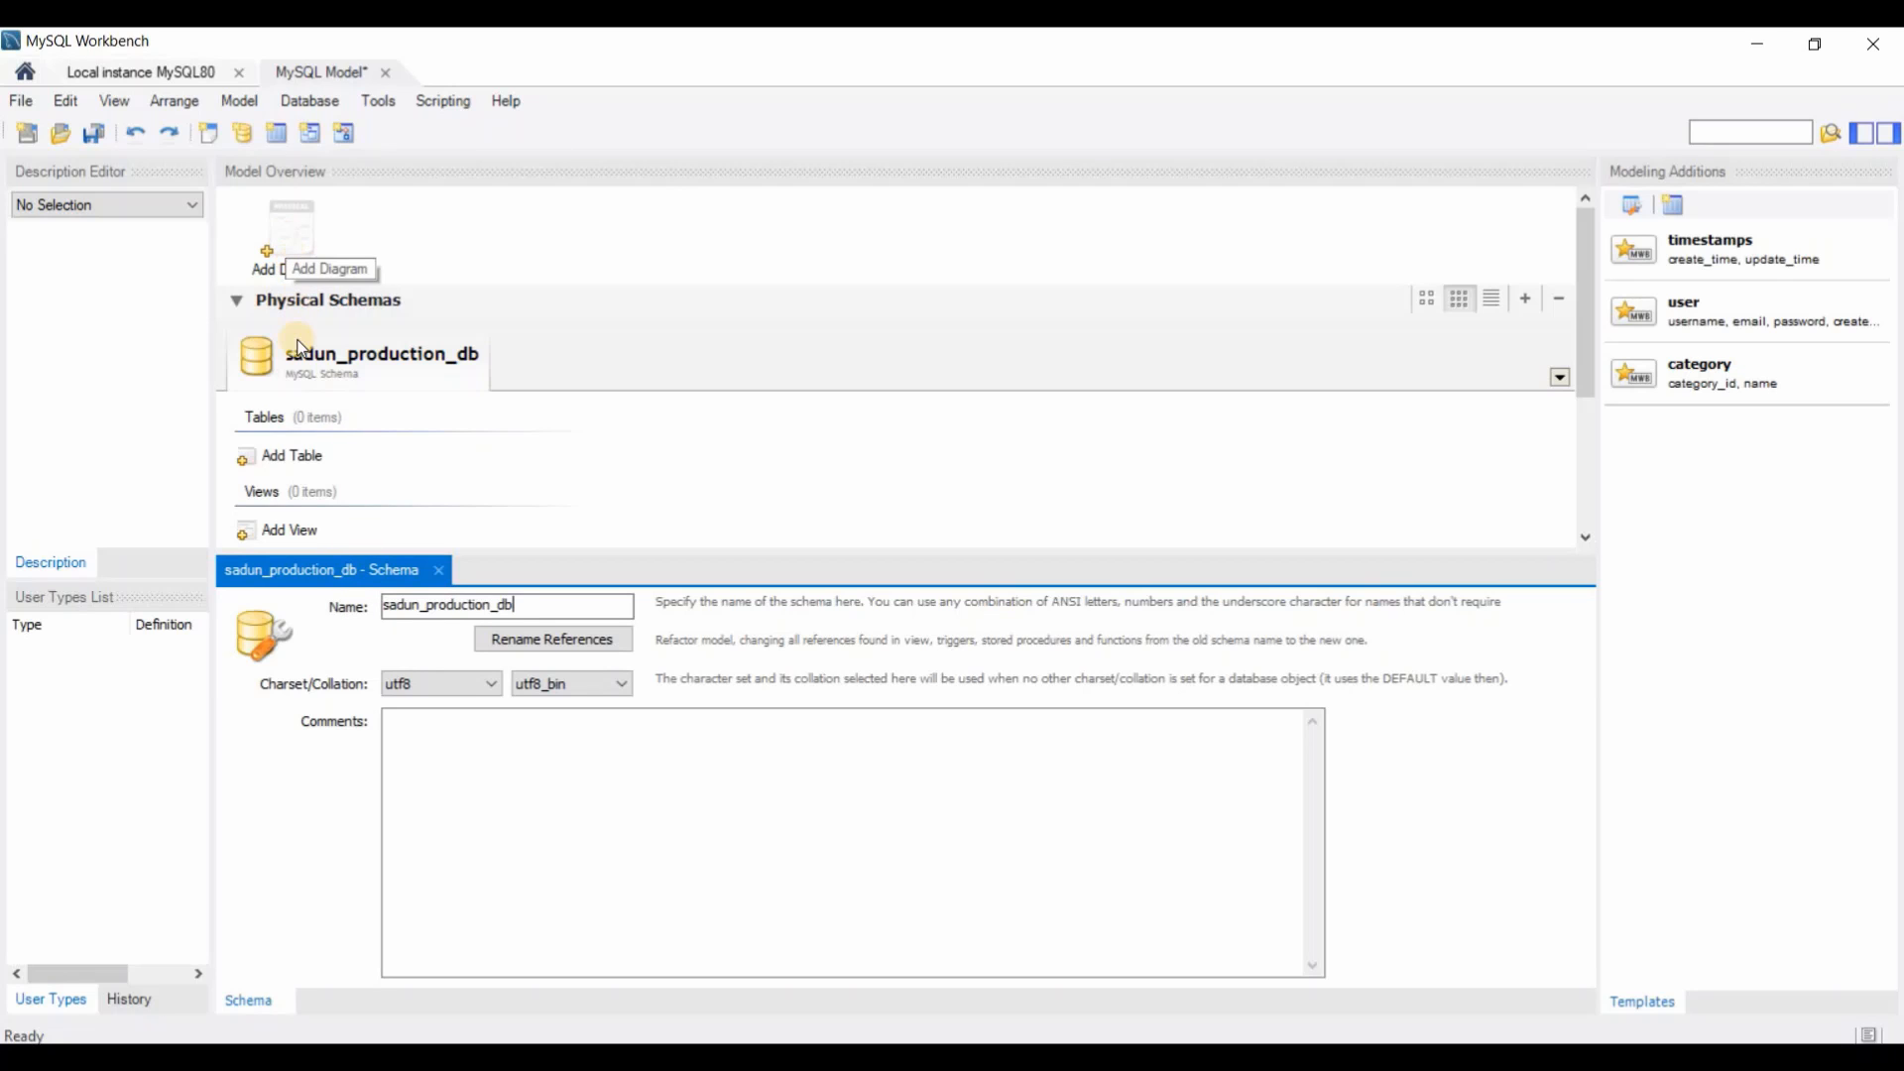
Add an EER diagram to the model and review the employee table instructions in the Question Set 02 PDF
{"action": "double_click", "coordinate": [287, 238]}
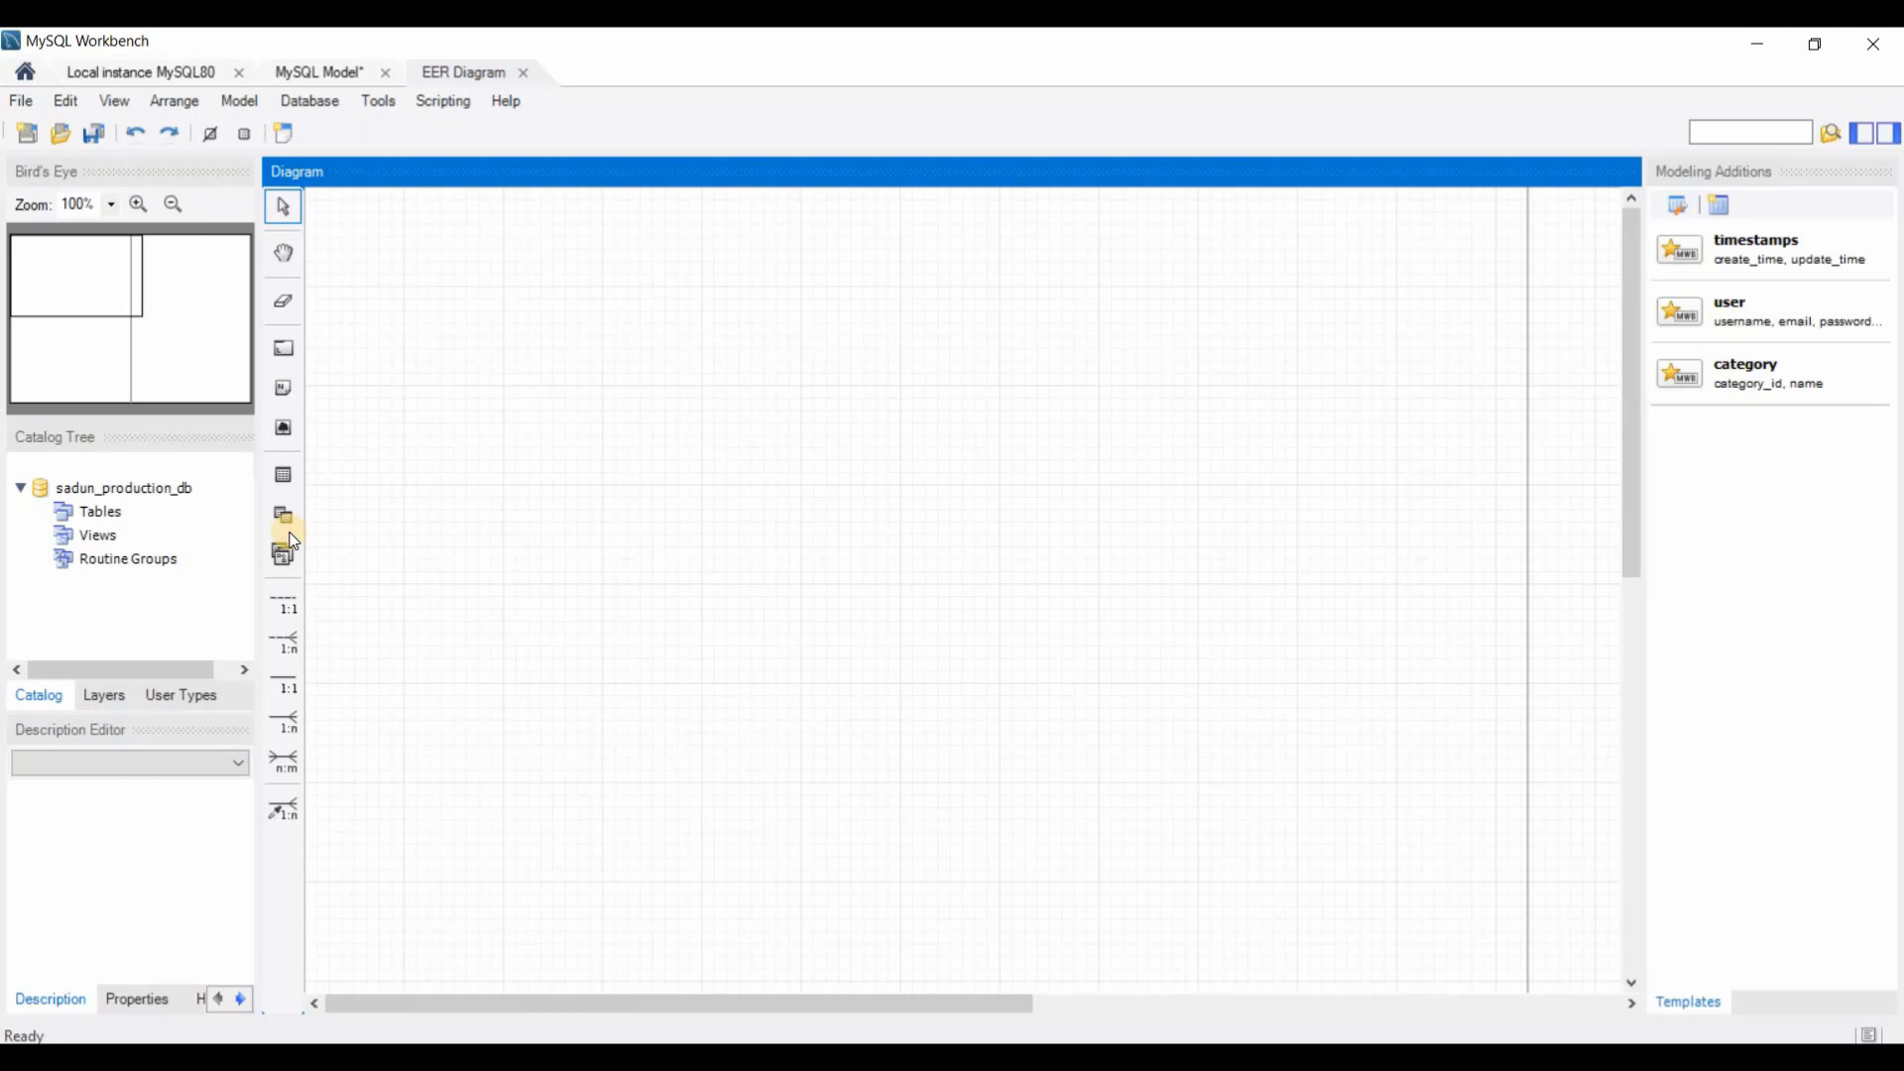
{"action": "left_click", "coordinate": [845, 1057]}
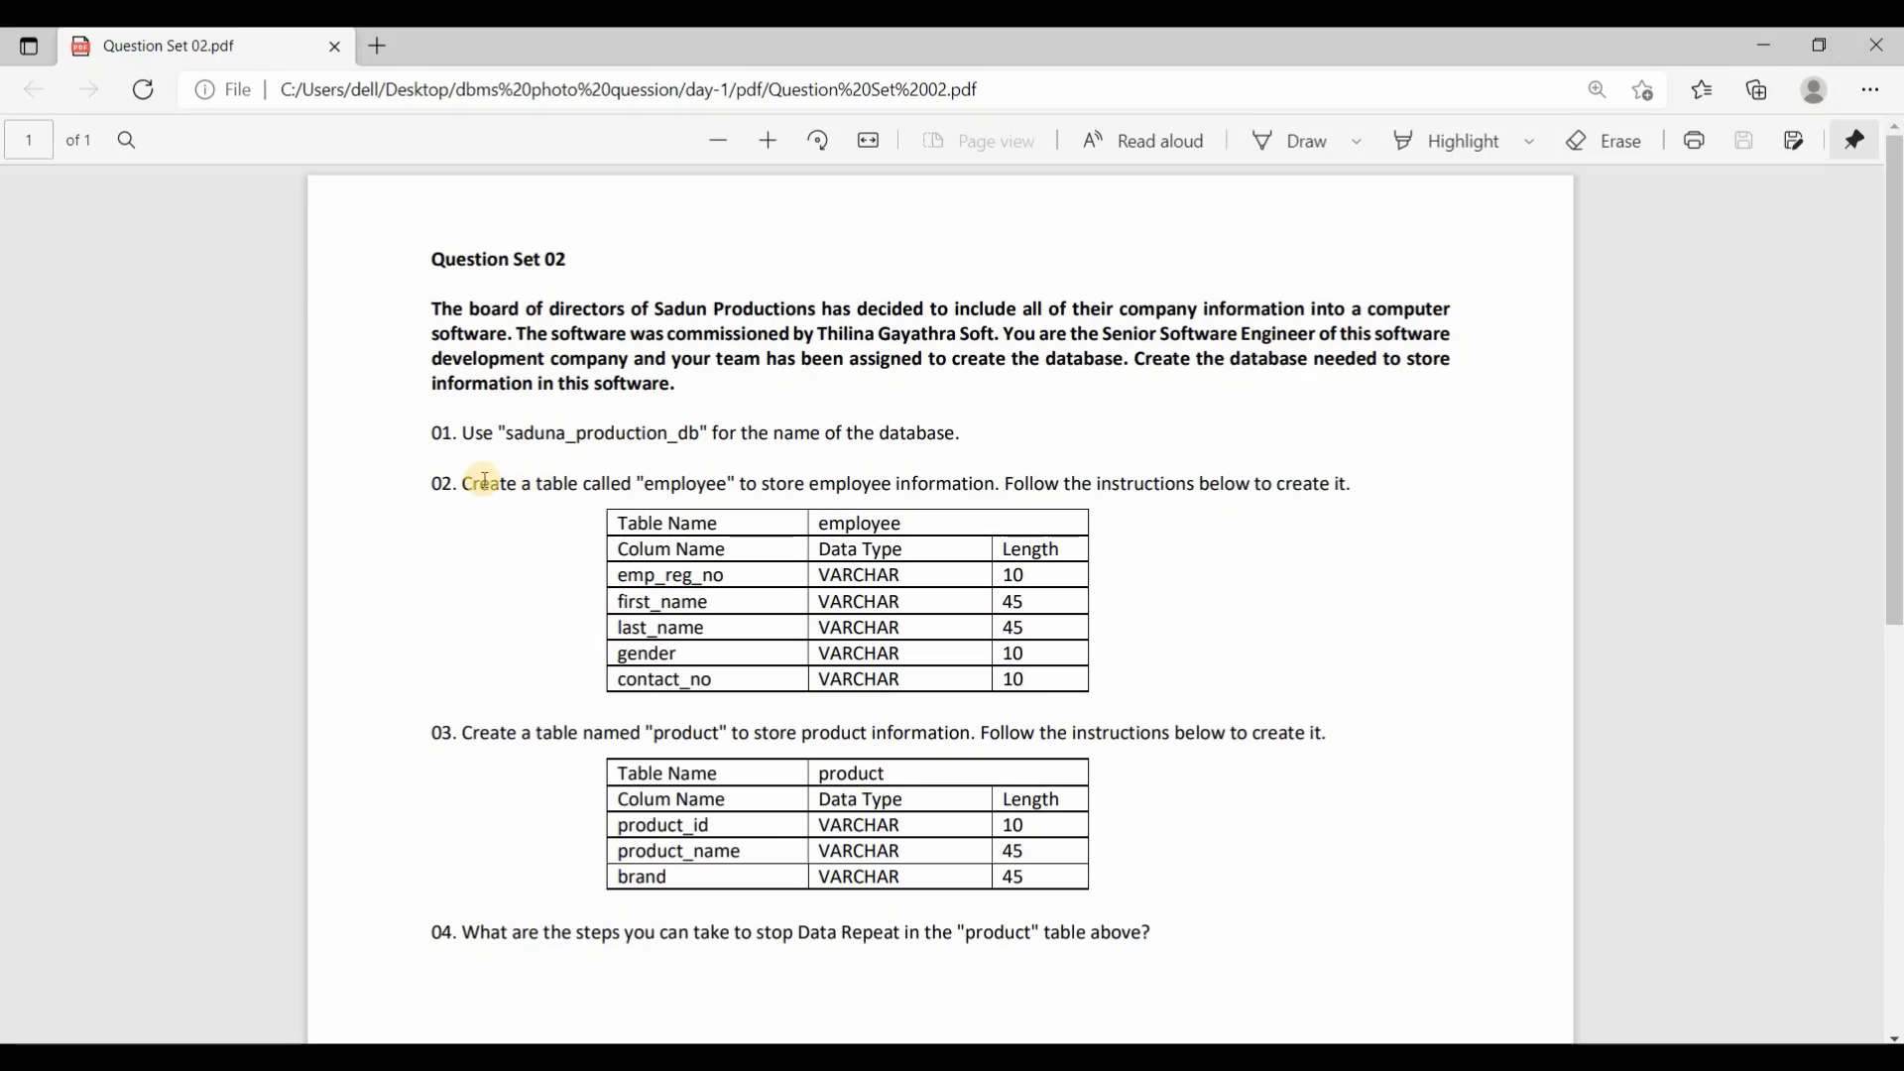
{"action": "left_click_drag", "start_coordinate": [483, 481], "coordinate": [1345, 486]}
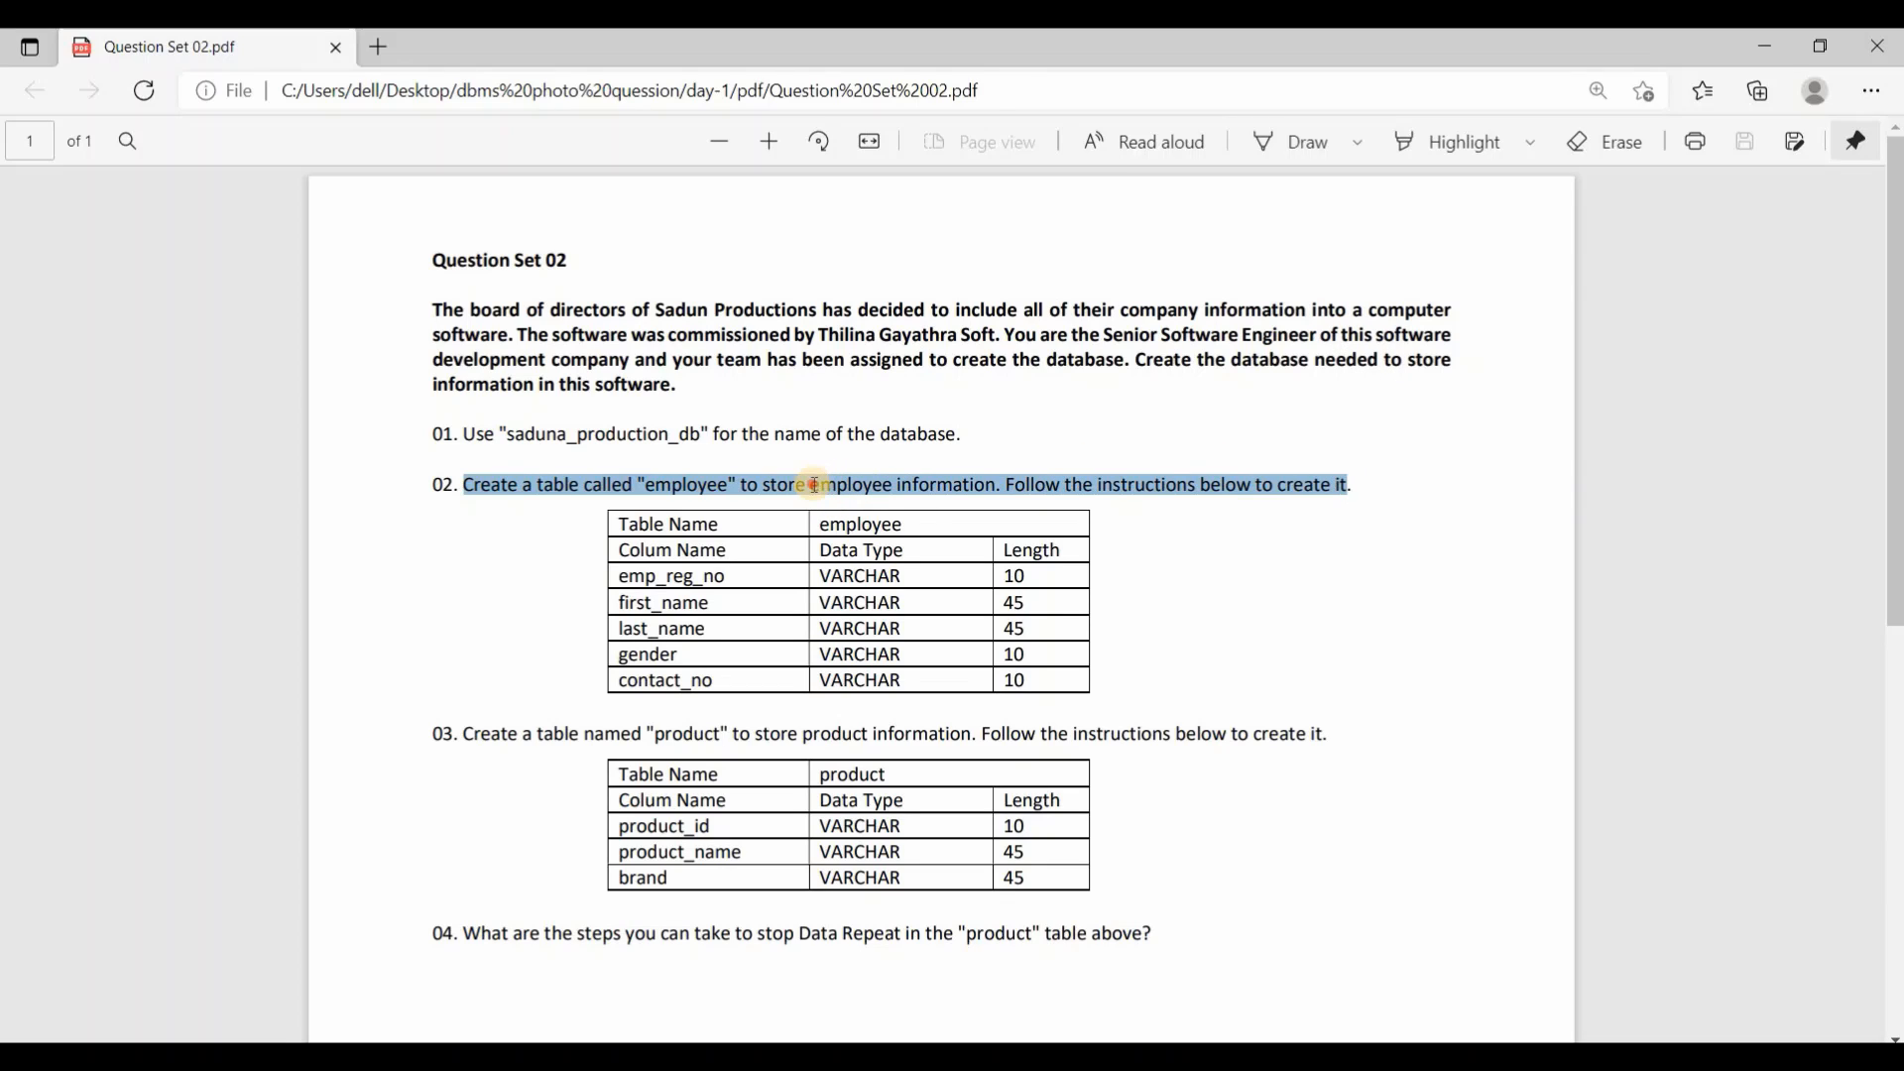
{"action": "left_click_drag", "start_coordinate": [811, 485], "coordinate": [954, 486]}
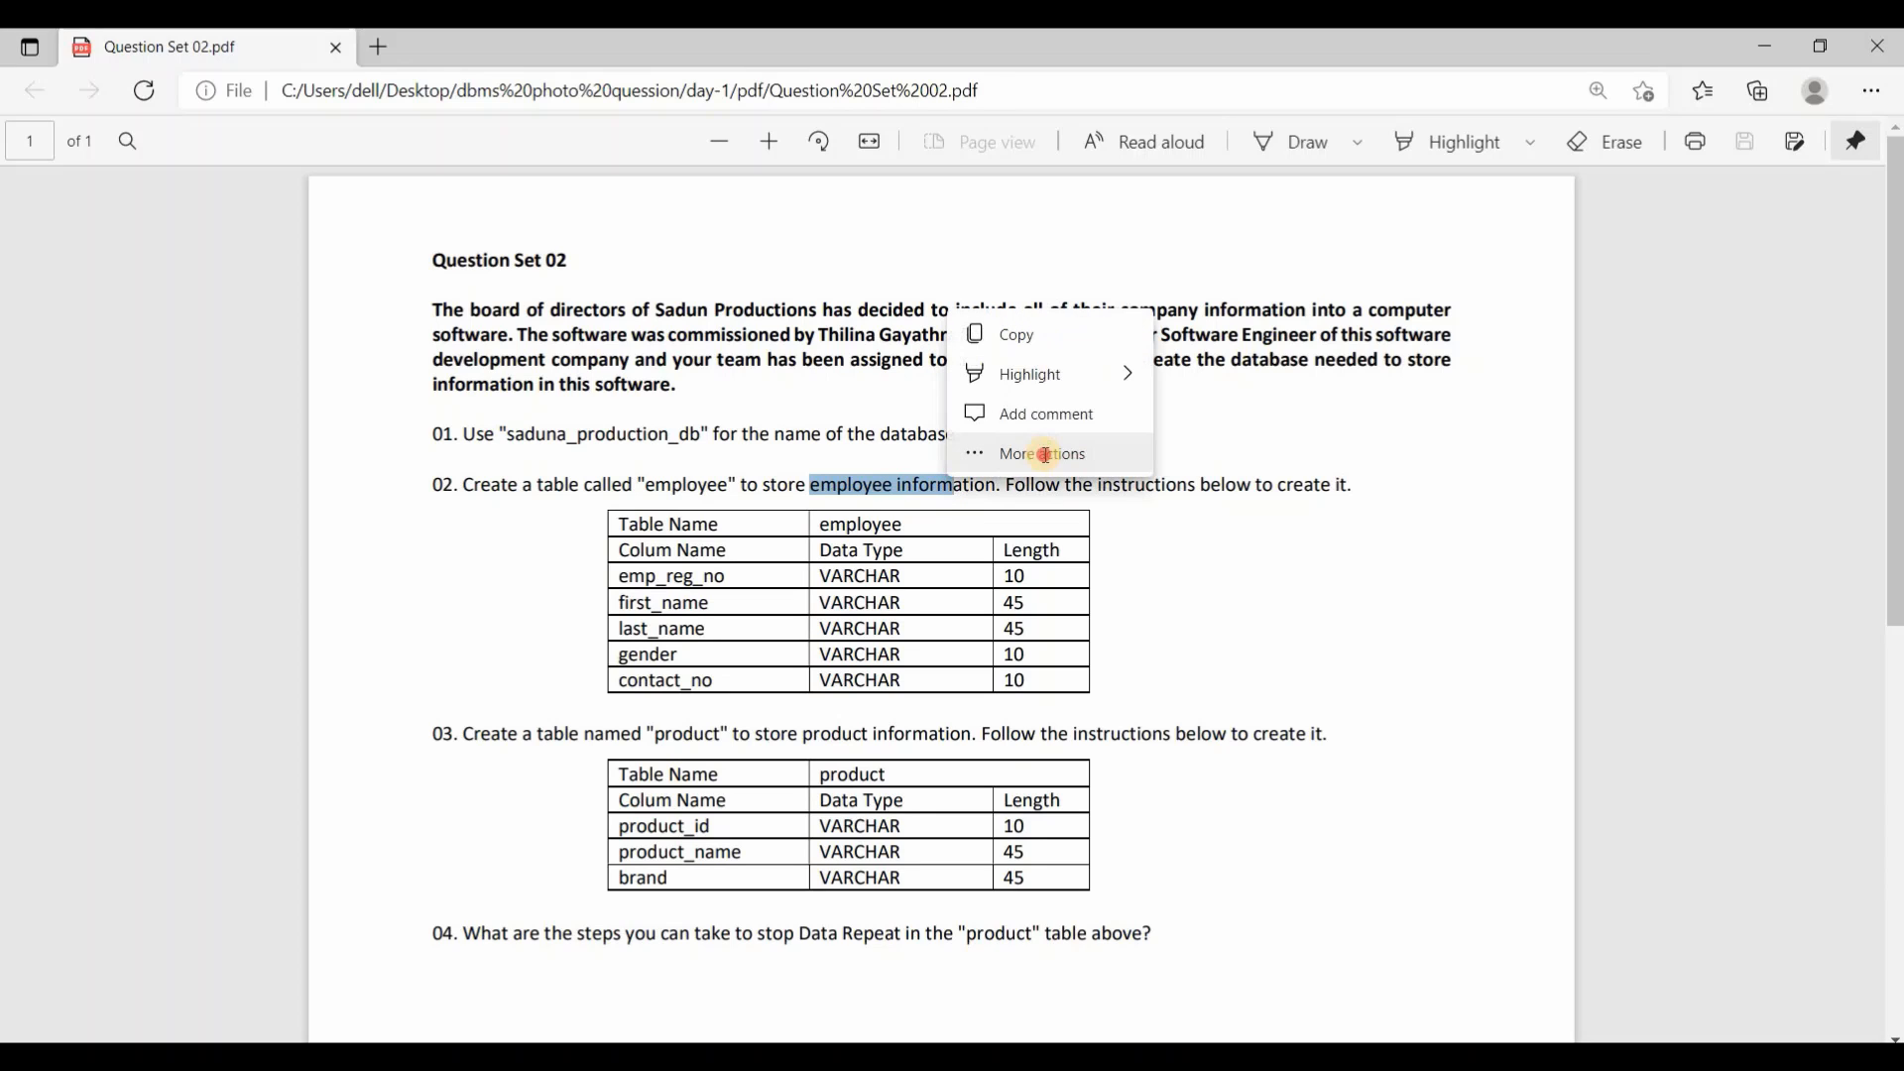
Switch back to MySQL Workbench, place a new table on the diagram and name it employee
{"action": "left_click", "coordinate": [1089, 528]}
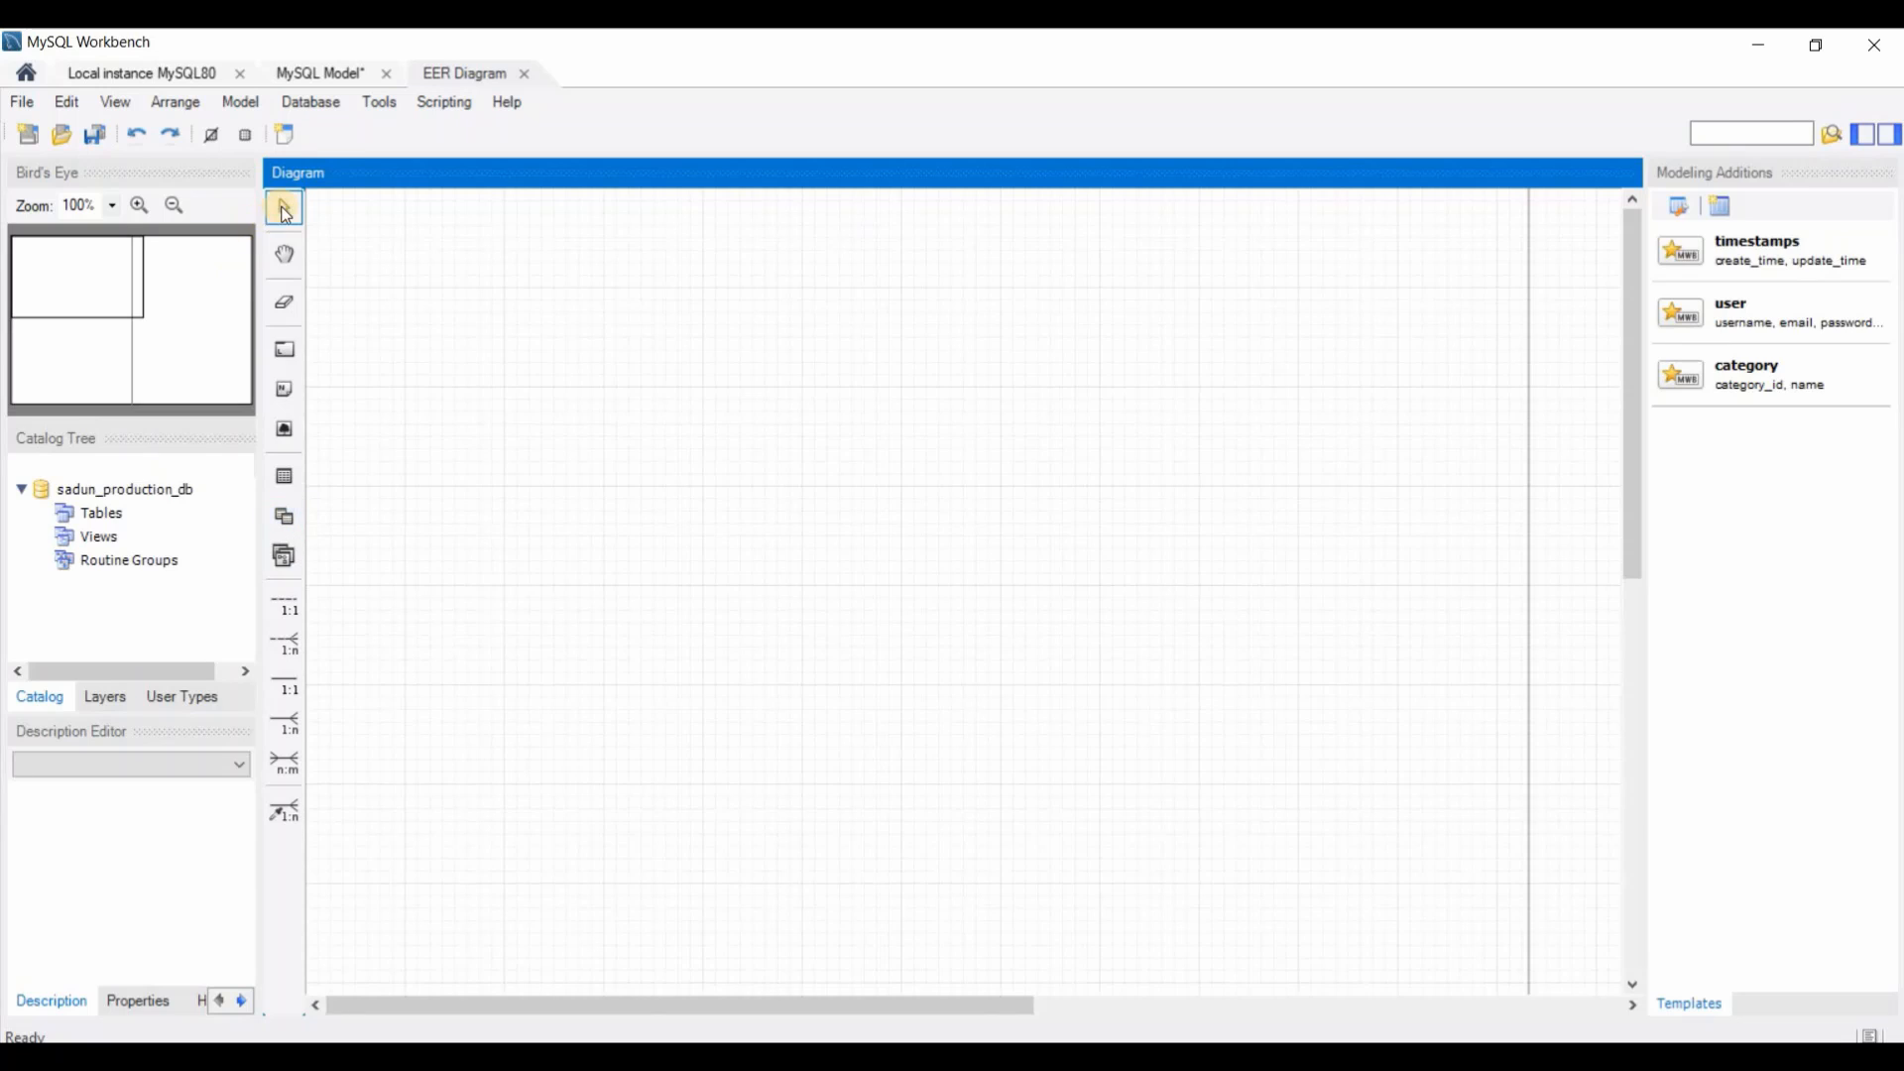
{"action": "left_click", "coordinate": [283, 476]}
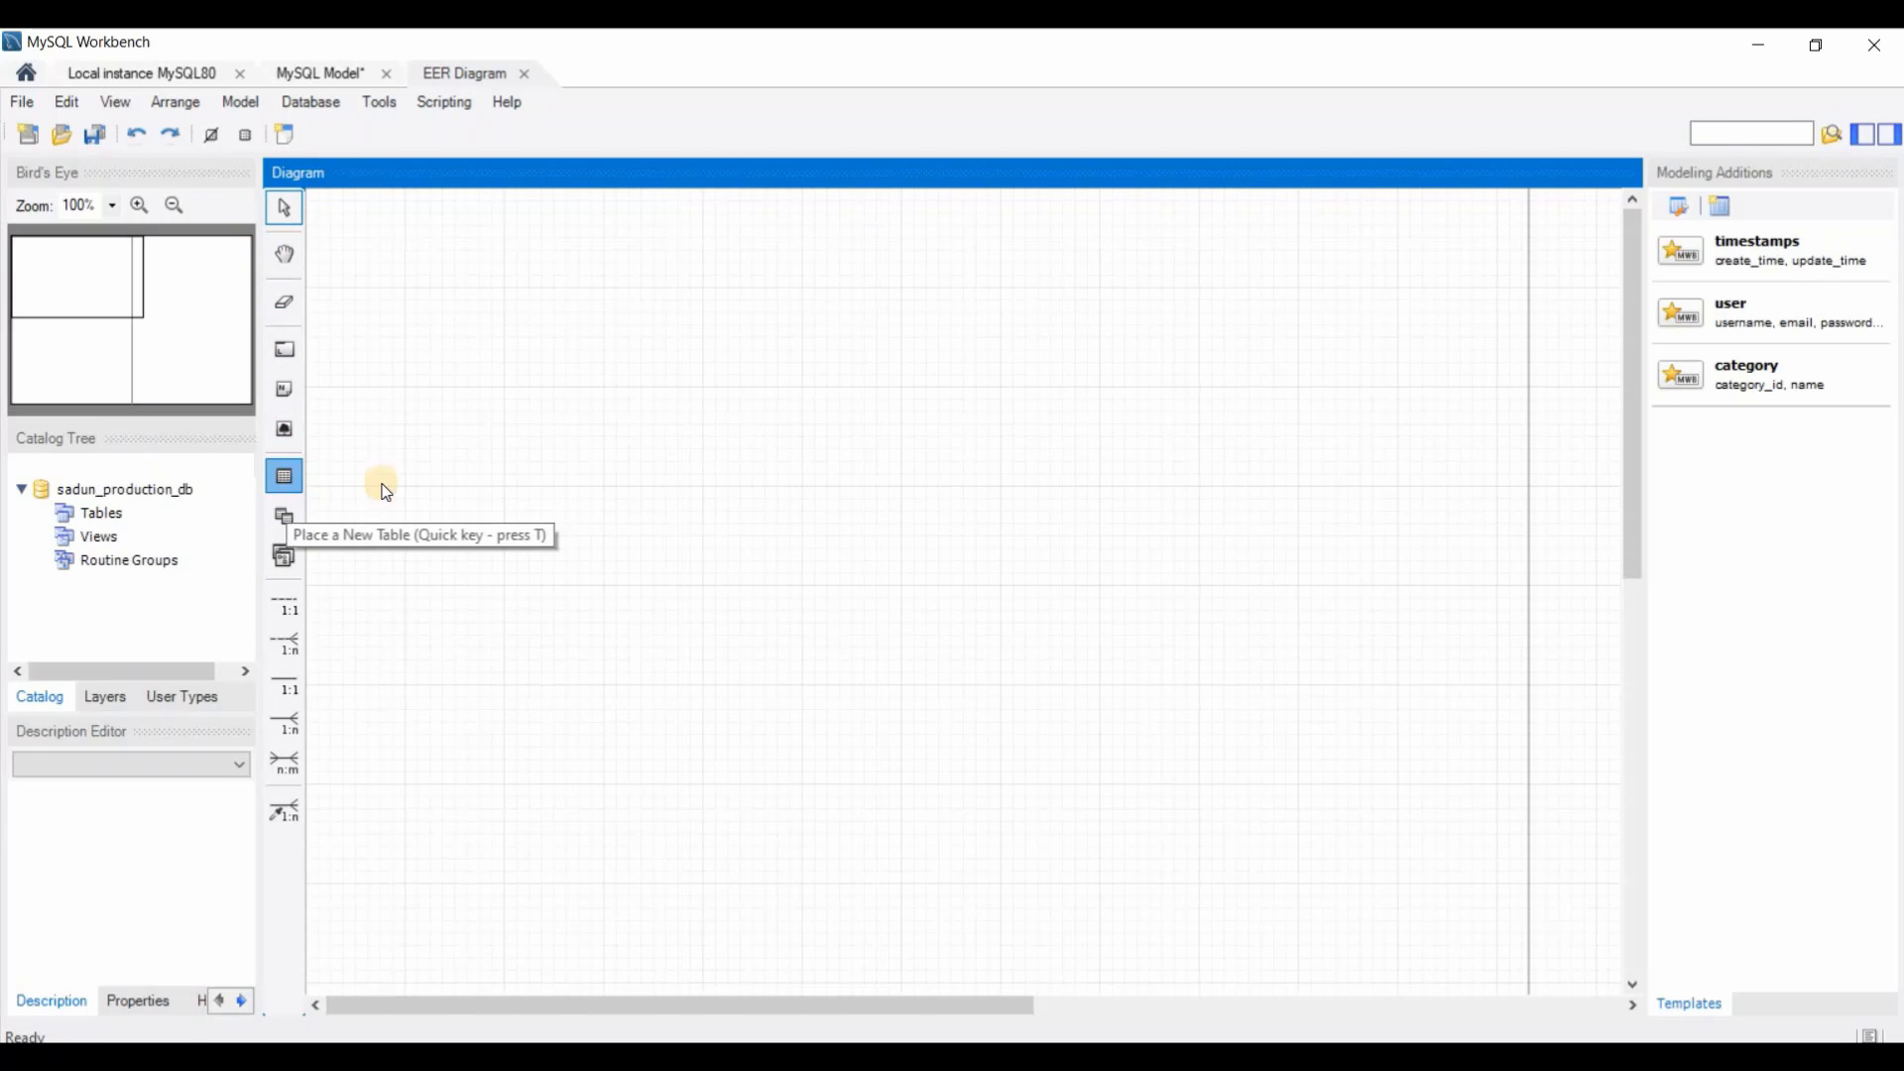
{"action": "left_click", "coordinate": [609, 486]}
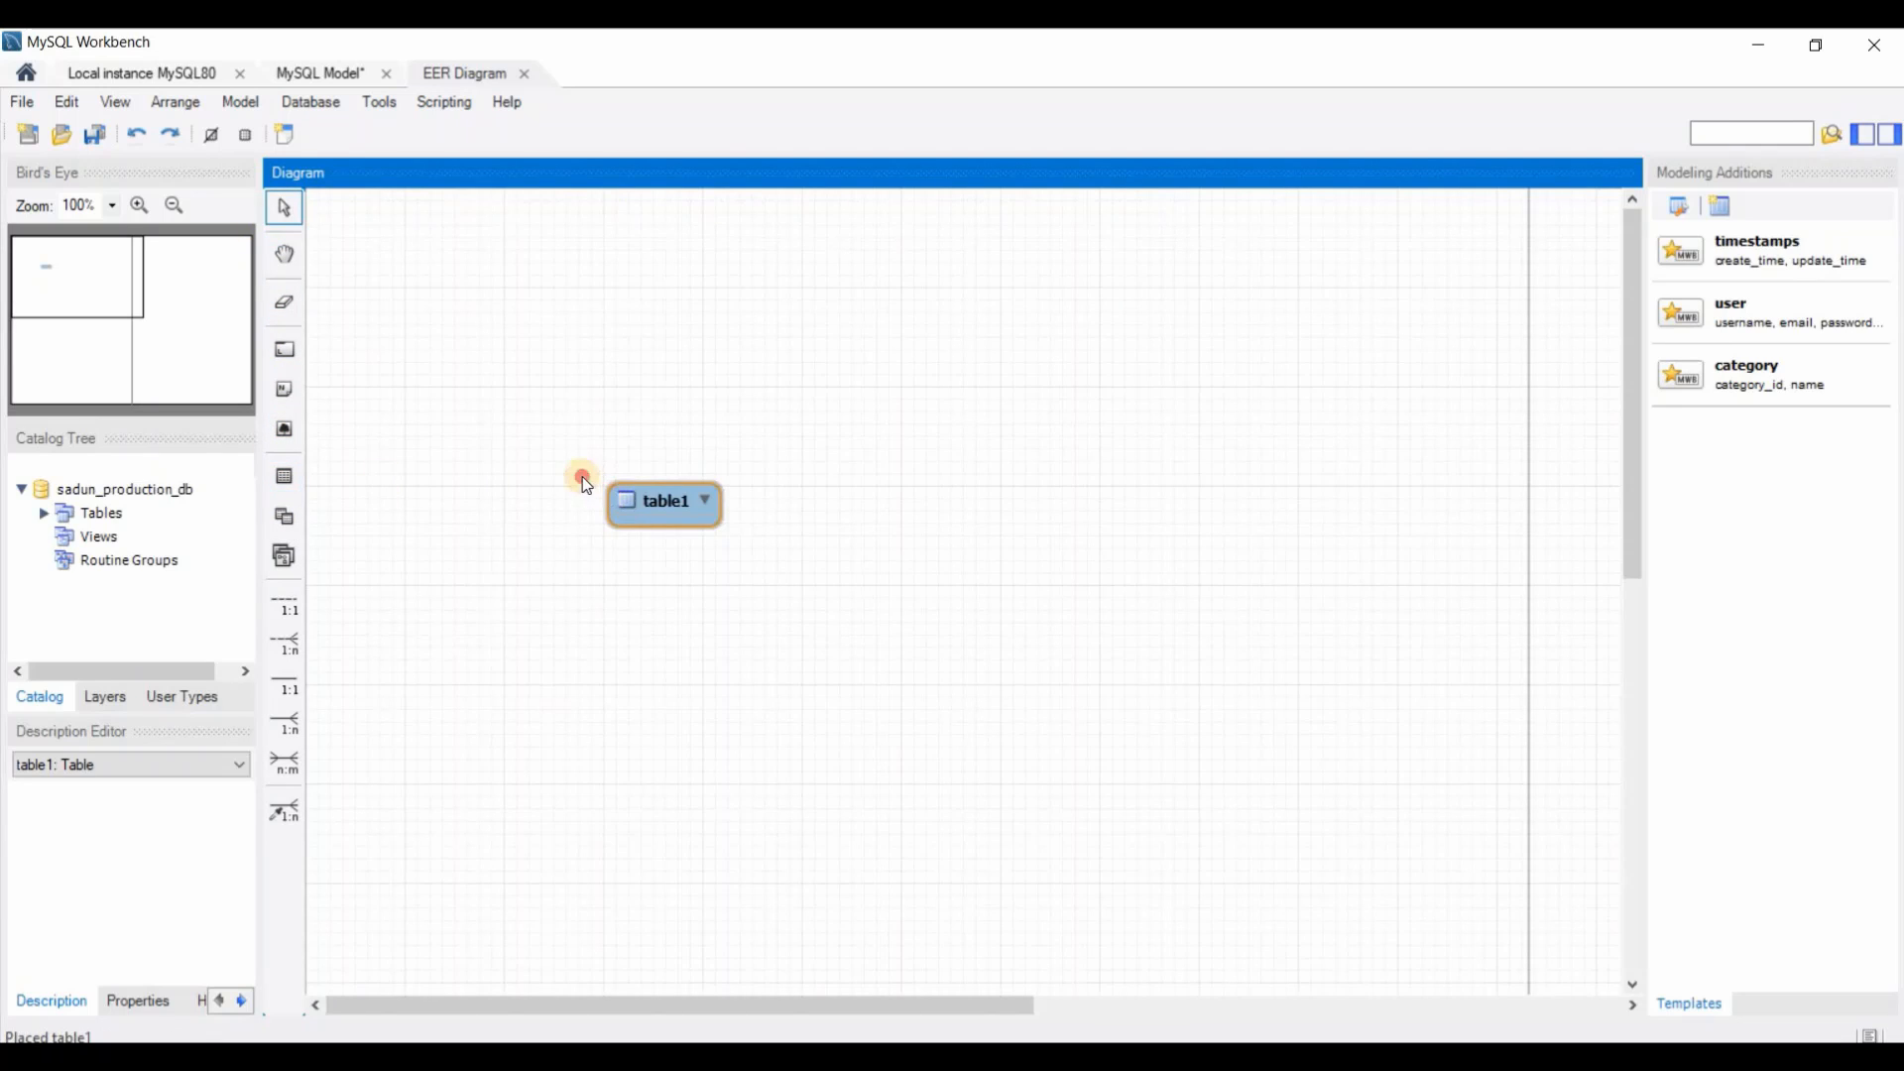
{"action": "double_click", "coordinate": [593, 479]}
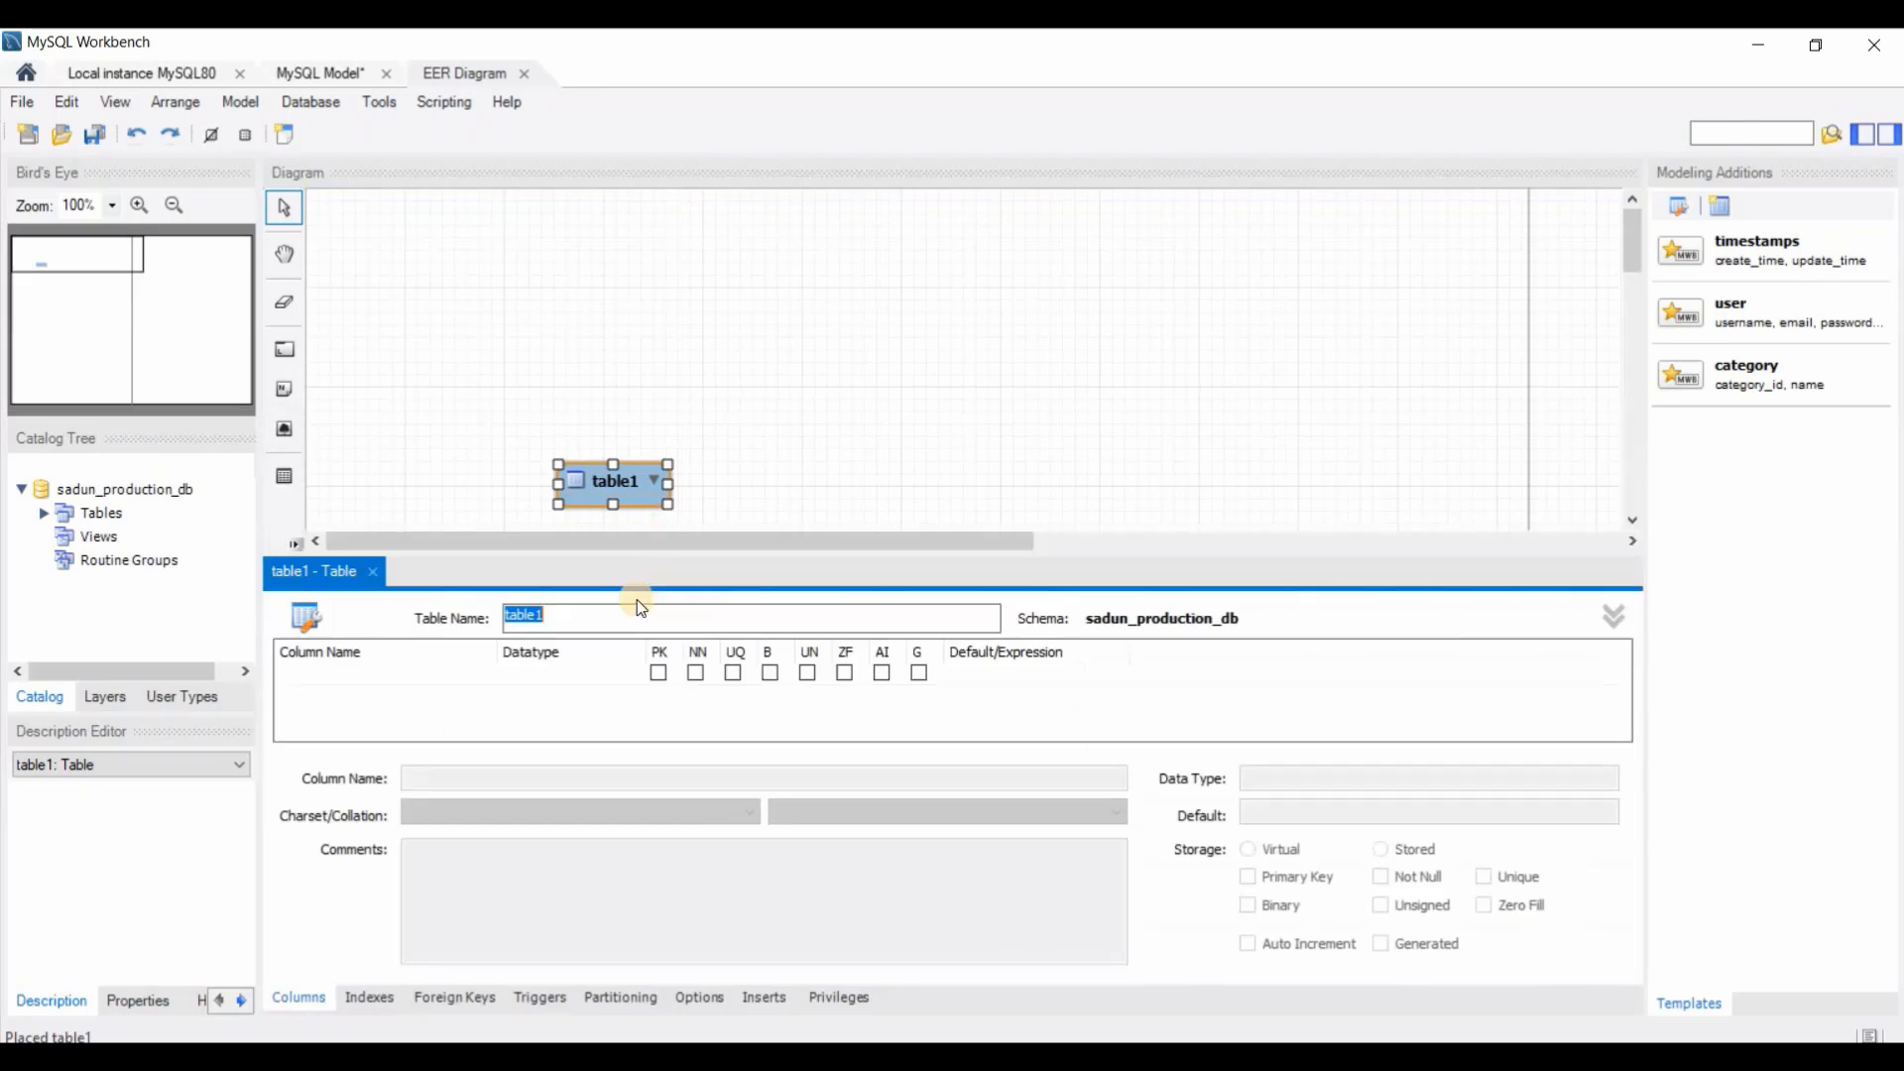
{"action": "key", "text": "BackSpace"}
{"action": "type", "text": "employee"}
Add the first column to the employee table as emp_reg_no with datatype VARCHAR(10)
{"action": "left_click", "coordinate": [394, 678]}
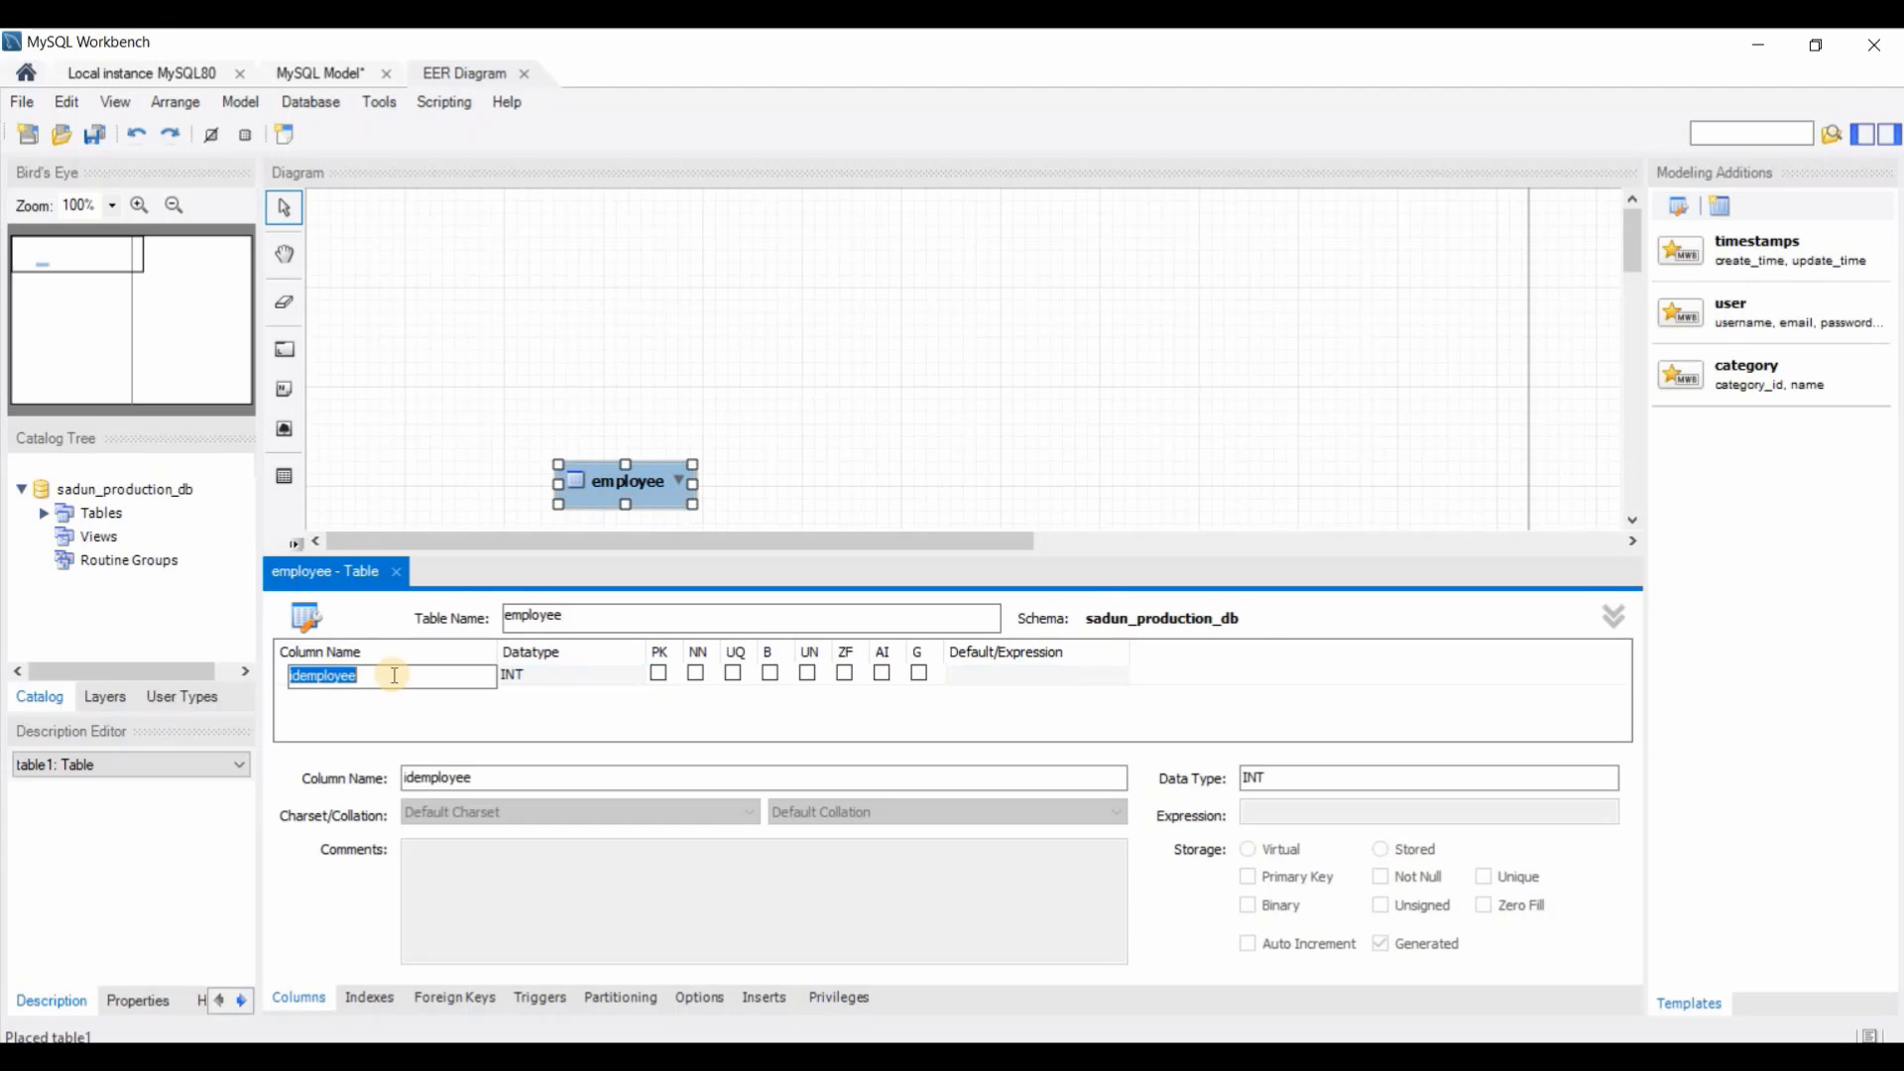
{"action": "key", "text": "BackSpace"}
{"action": "left_click", "coordinate": [579, 674]}
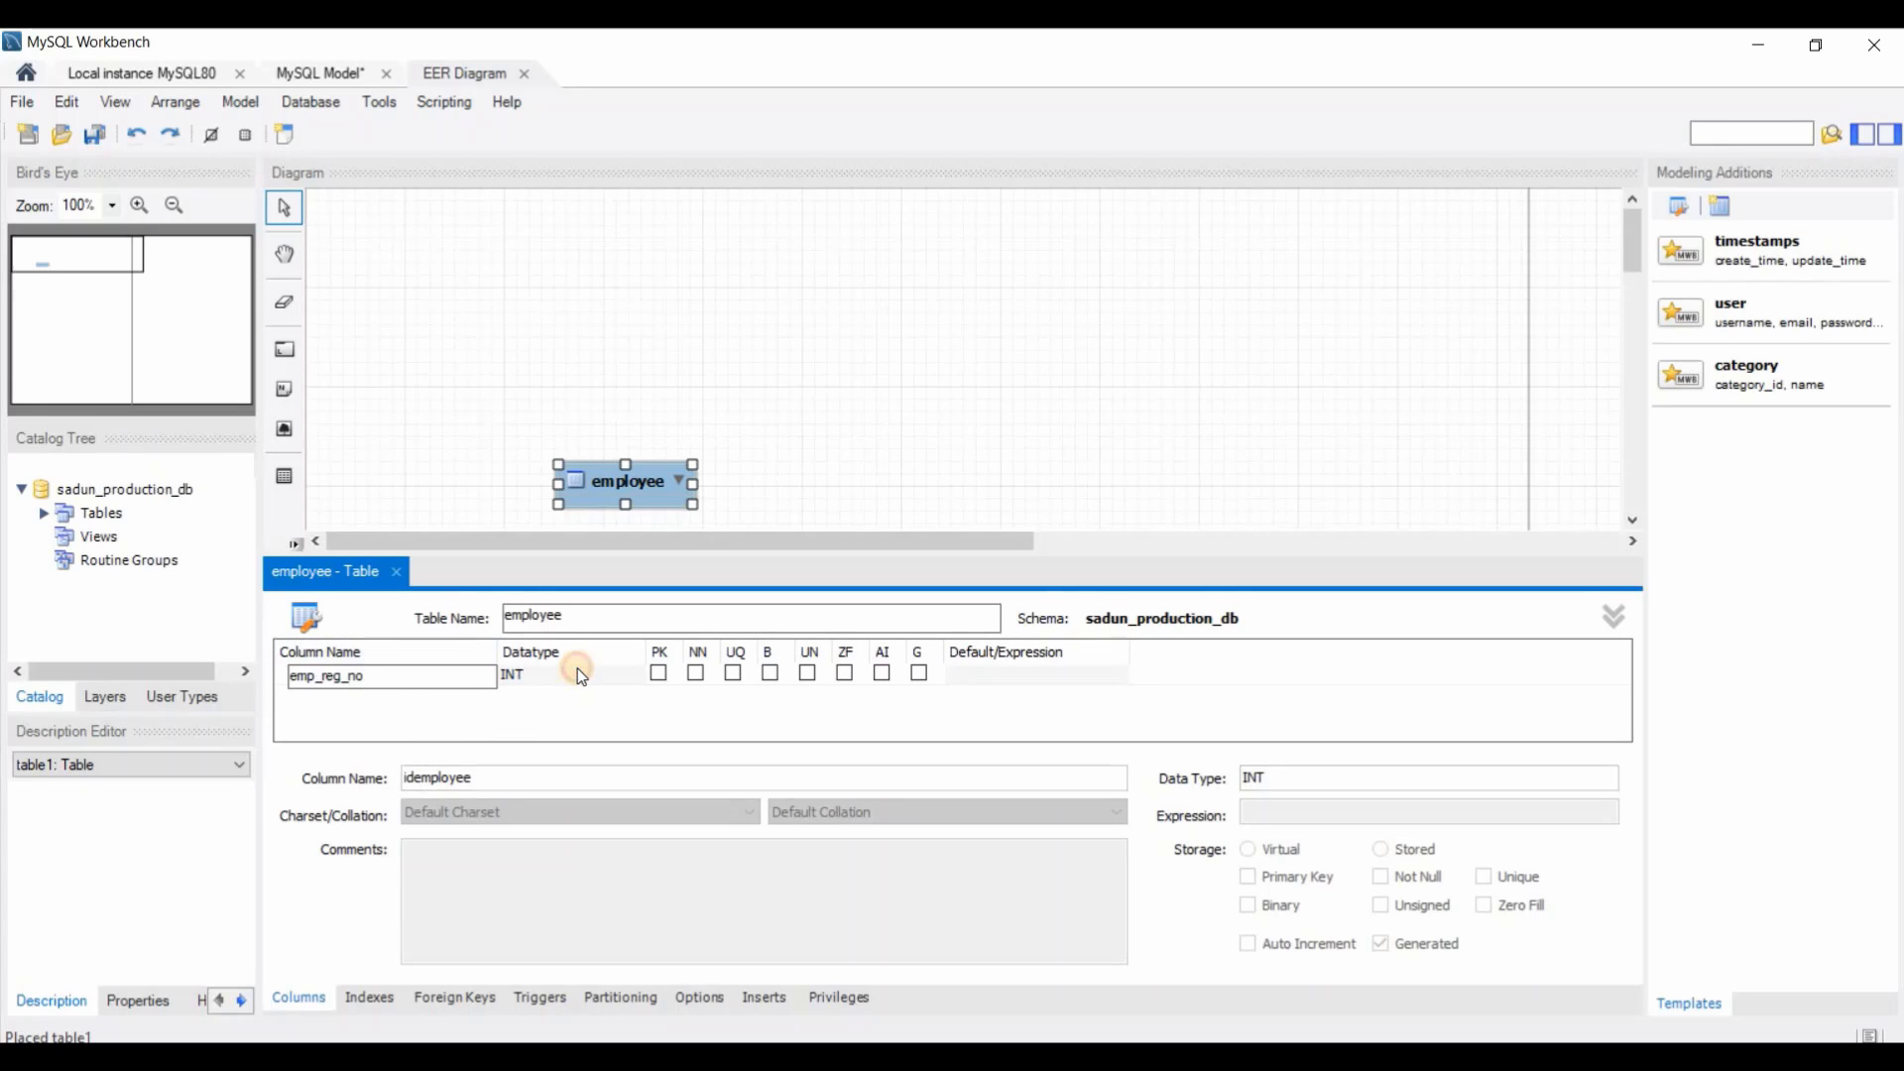
{"action": "left_click", "coordinate": [629, 676]}
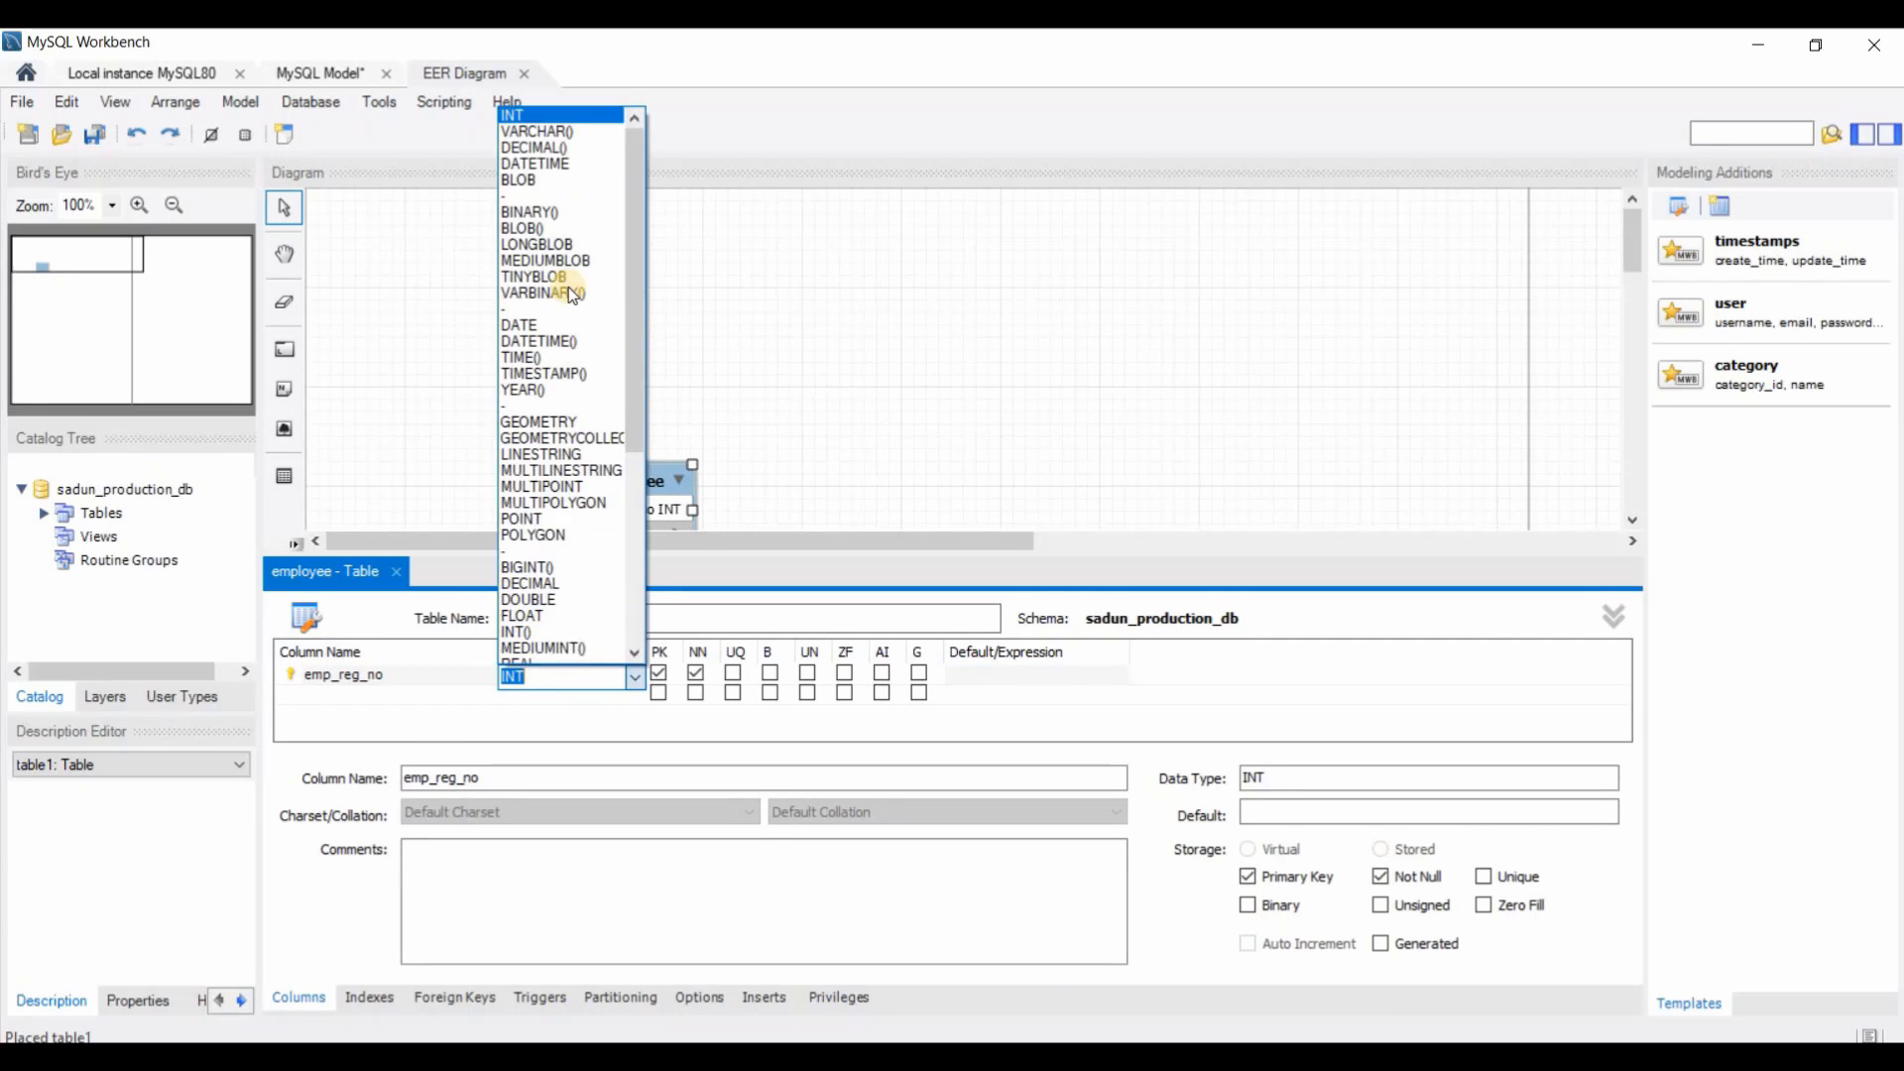
{"action": "scroll", "coordinate": [568, 287], "scroll_direction": "down", "scroll_amount": 1}
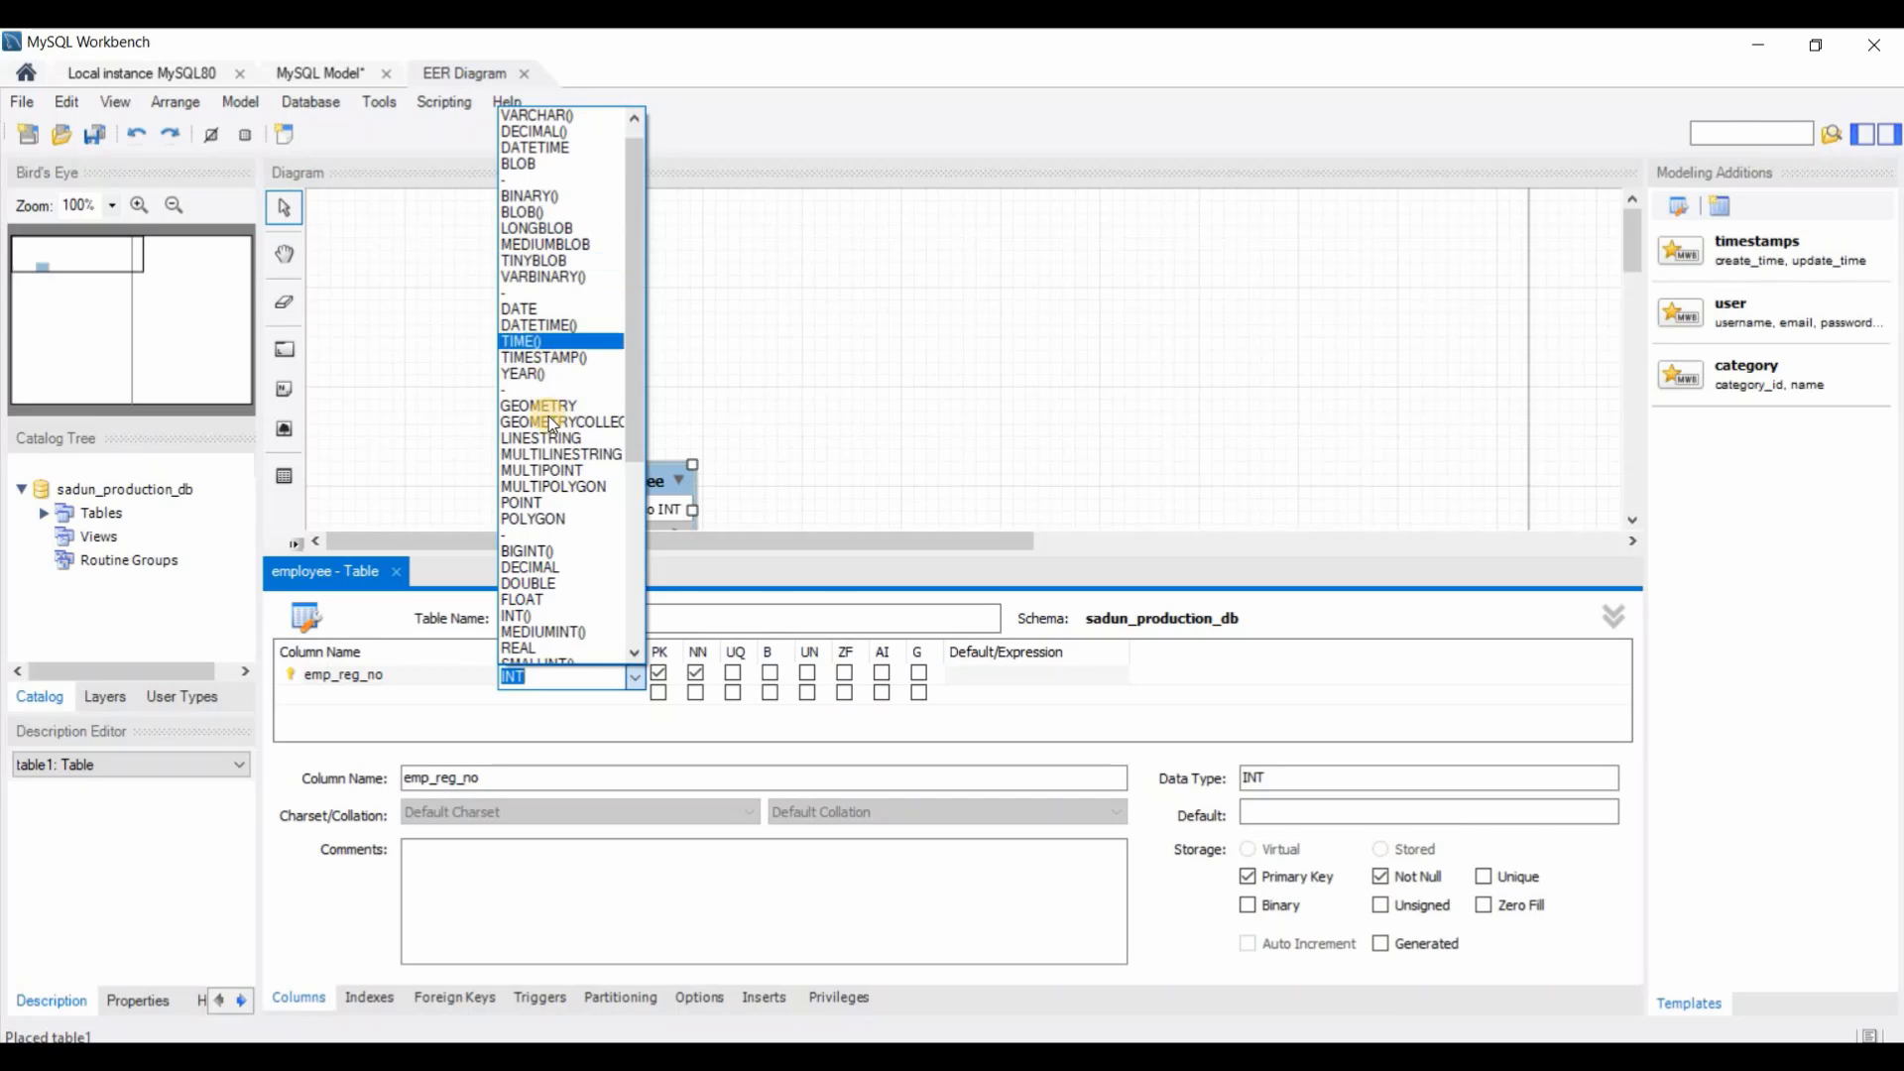
{"action": "scroll", "coordinate": [550, 415], "scroll_direction": "up", "scroll_amount": 1}
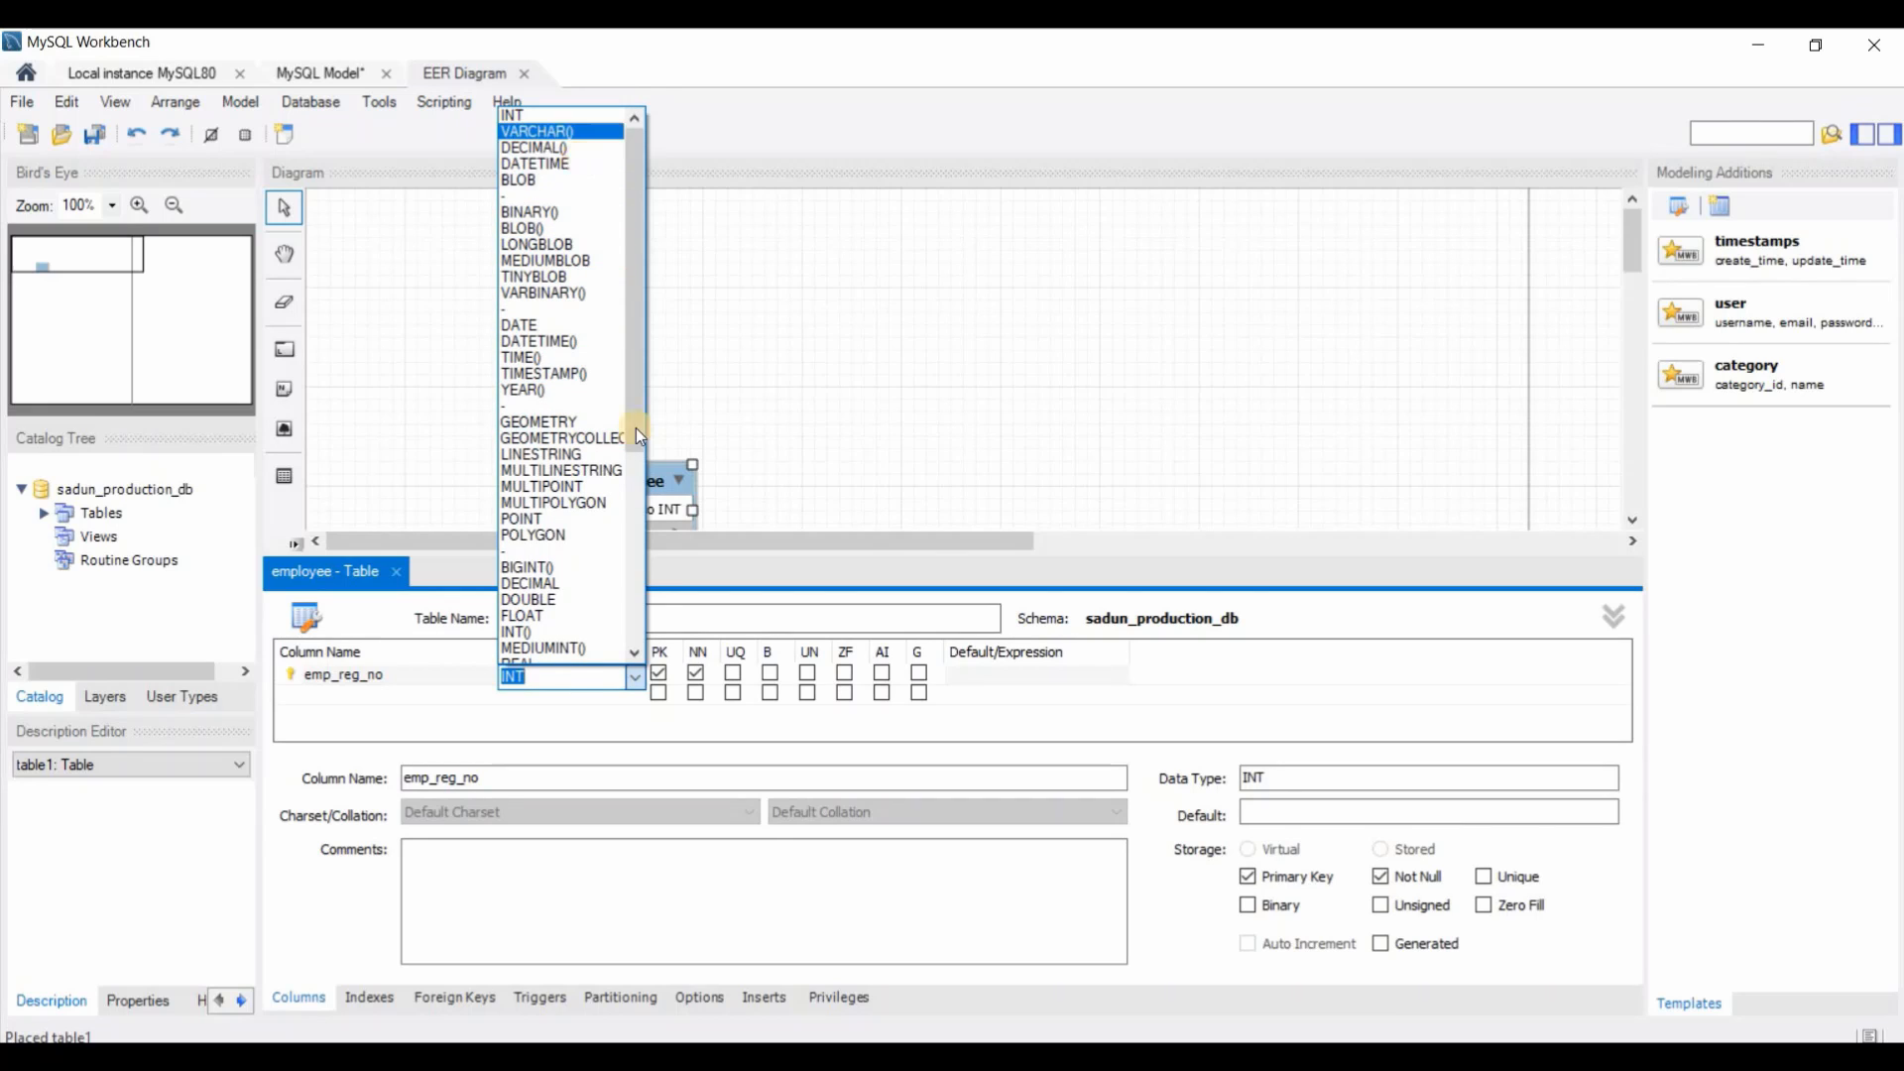
{"action": "left_click", "coordinate": [555, 132]}
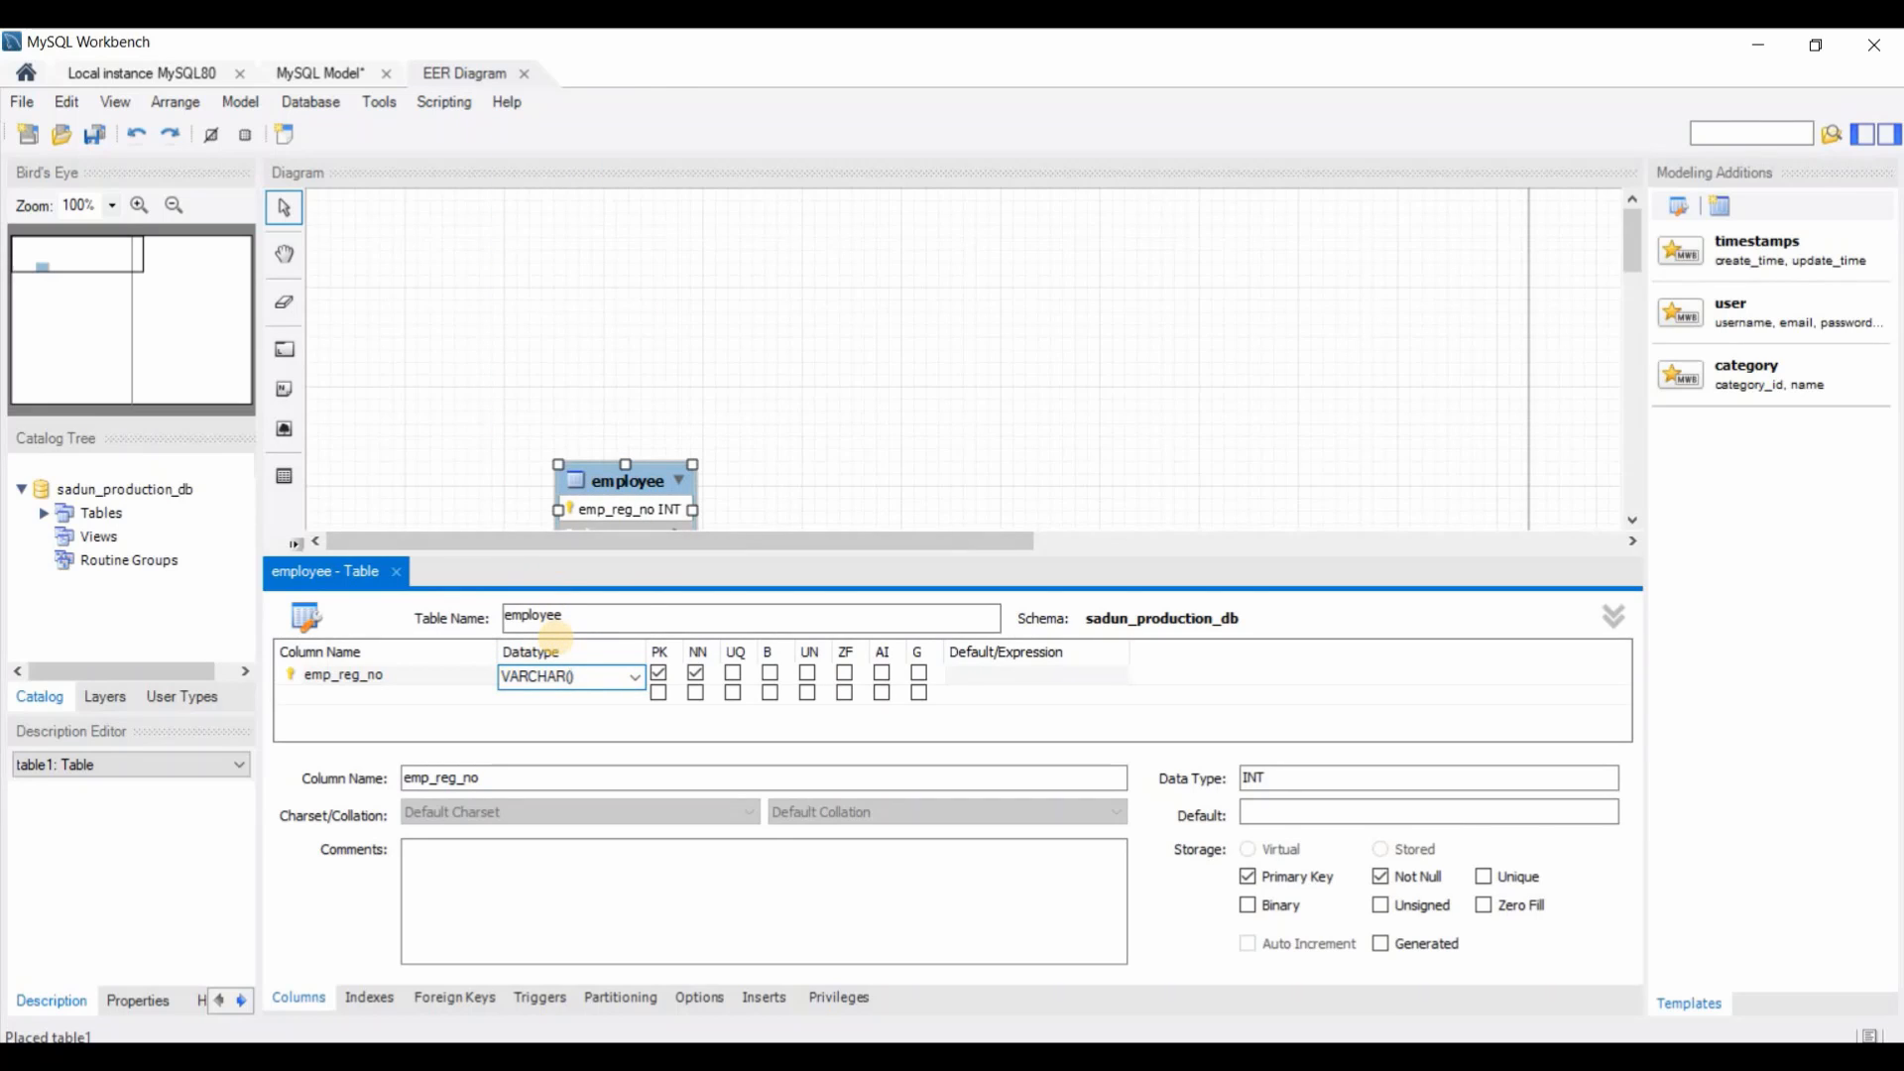
{"action": "type", "text": "10"}
Add a second column named first_name to the employee table, with datatype VARCHAR(45)
{"action": "left_click", "coordinate": [377, 697]}
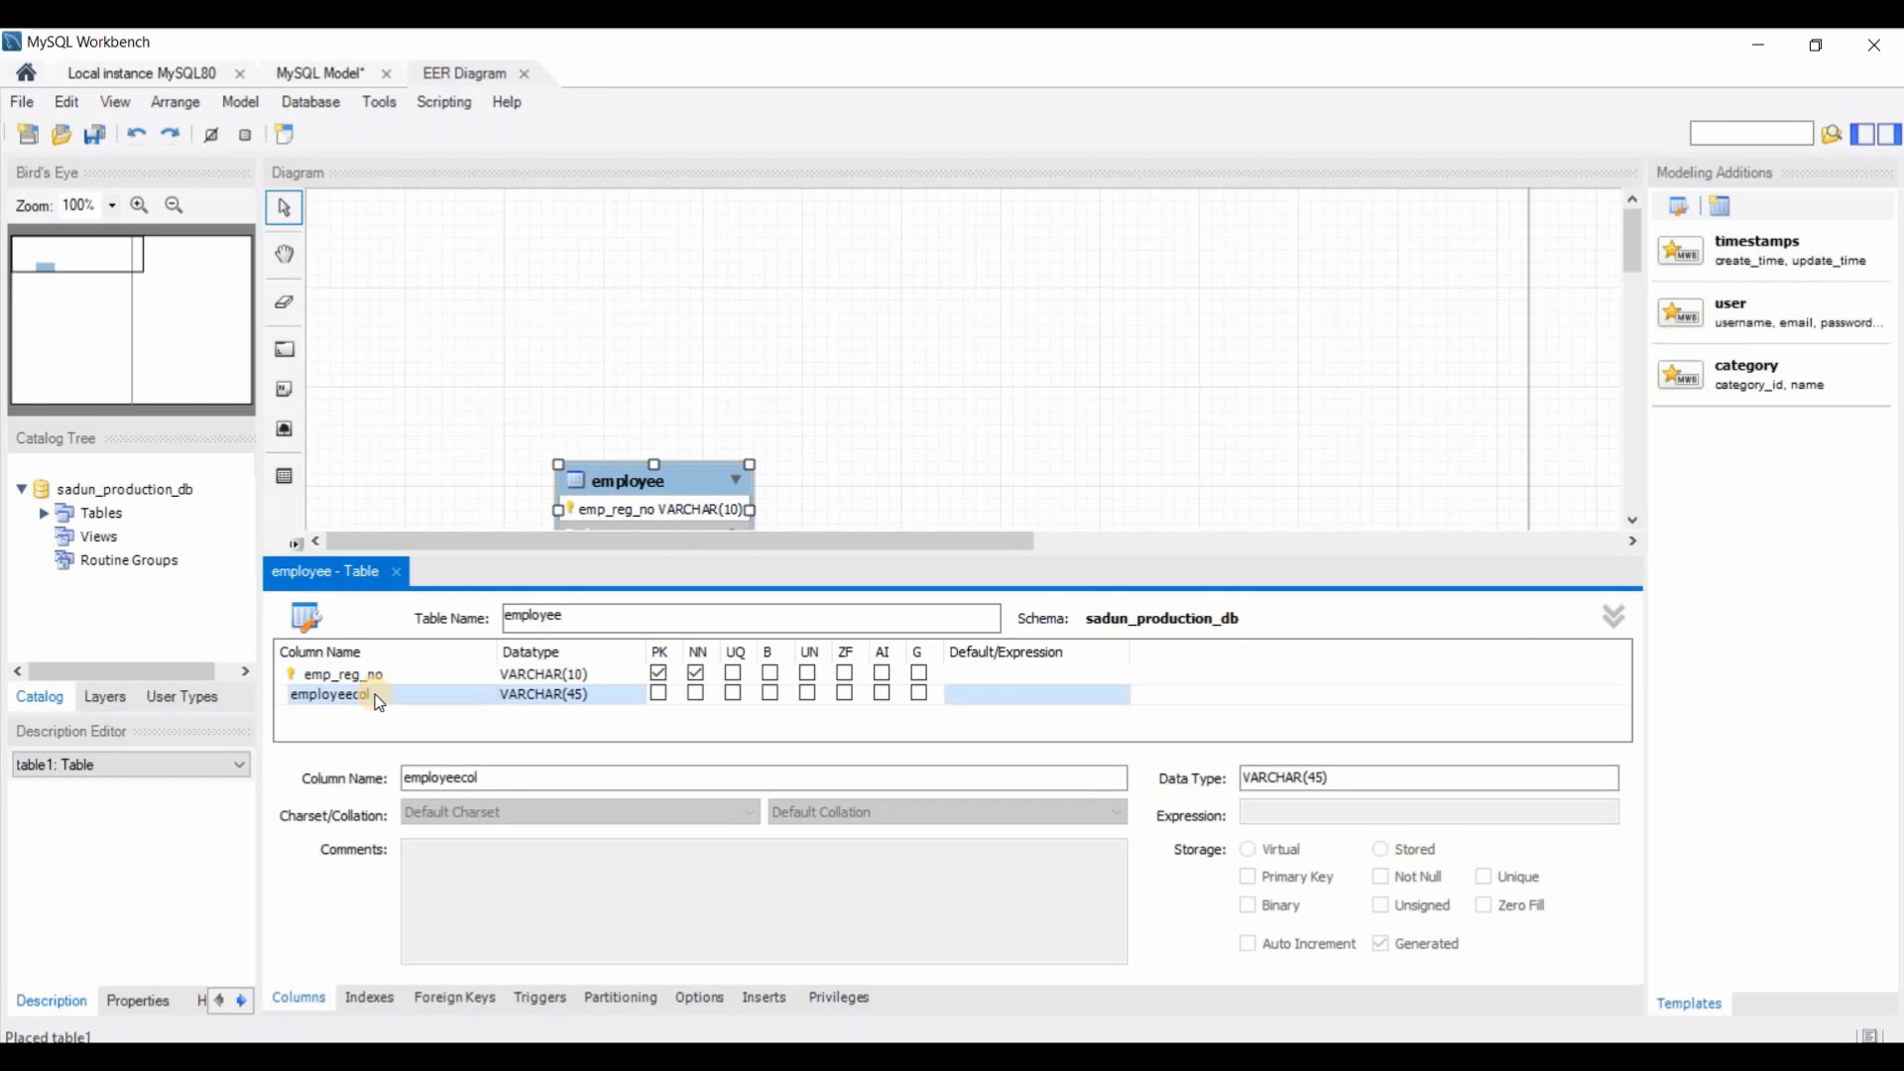
{"action": "double_click", "coordinate": [377, 695]}
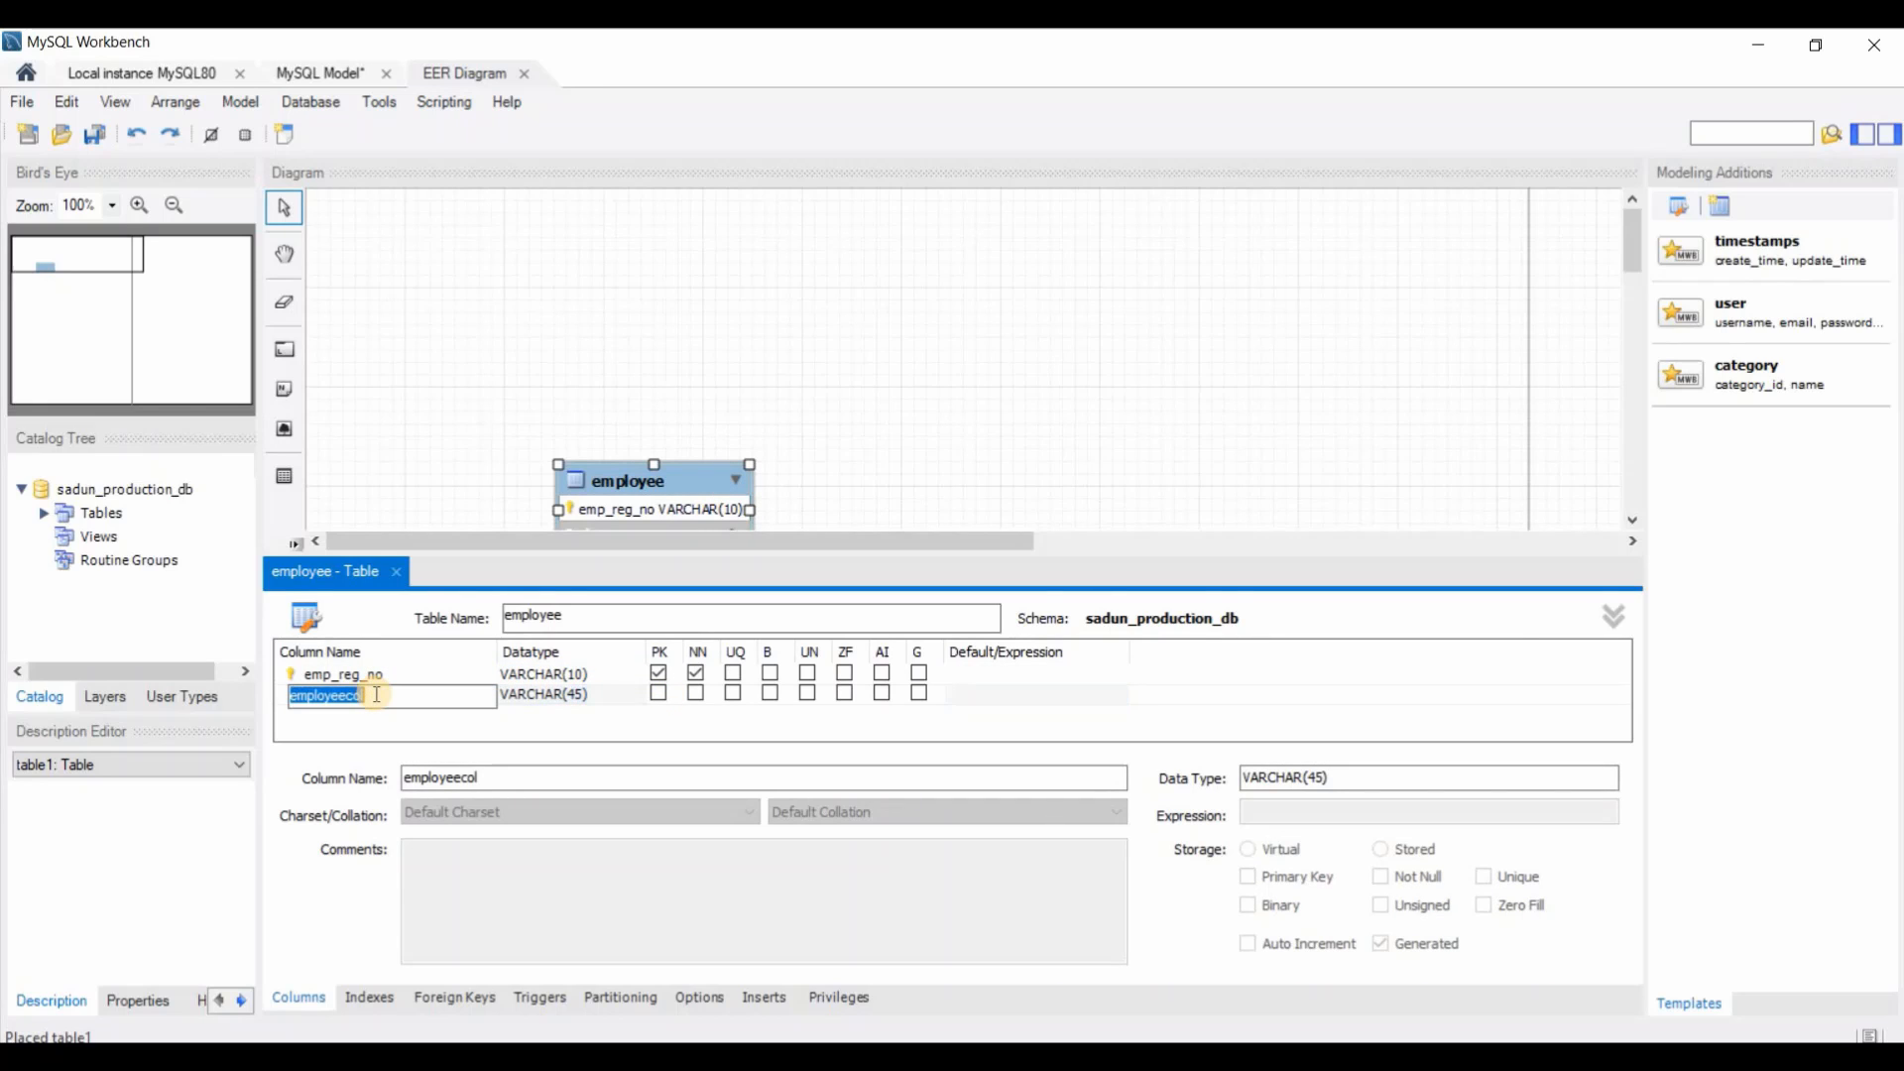
{"action": "key", "text": "BackSpace"}
{"action": "type", "text": "f"}
{"action": "type", "text": "it"}
{"action": "type", "text": "rst"}
{"action": "type", "text": "_"}
{"action": "type", "text": "na"}
{"action": "type", "text": "me"}
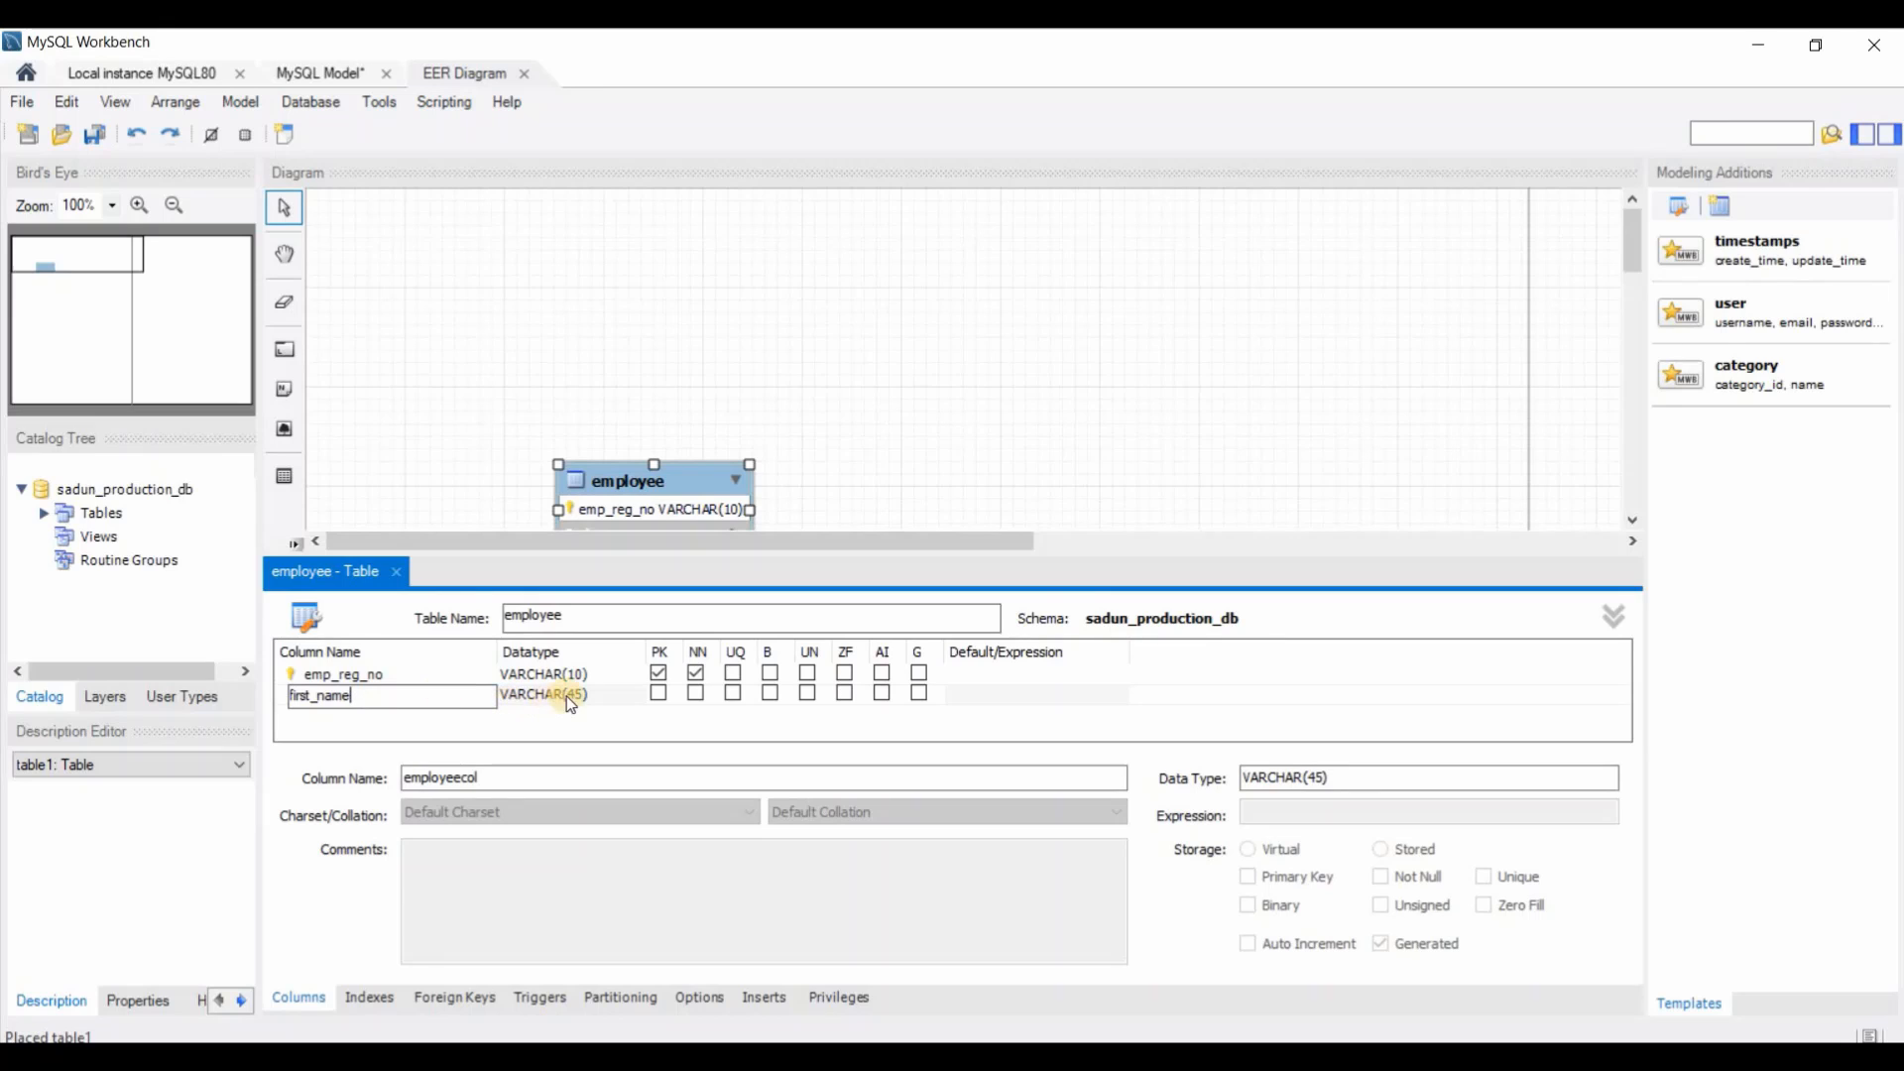
{"action": "left_click", "coordinate": [434, 716]}
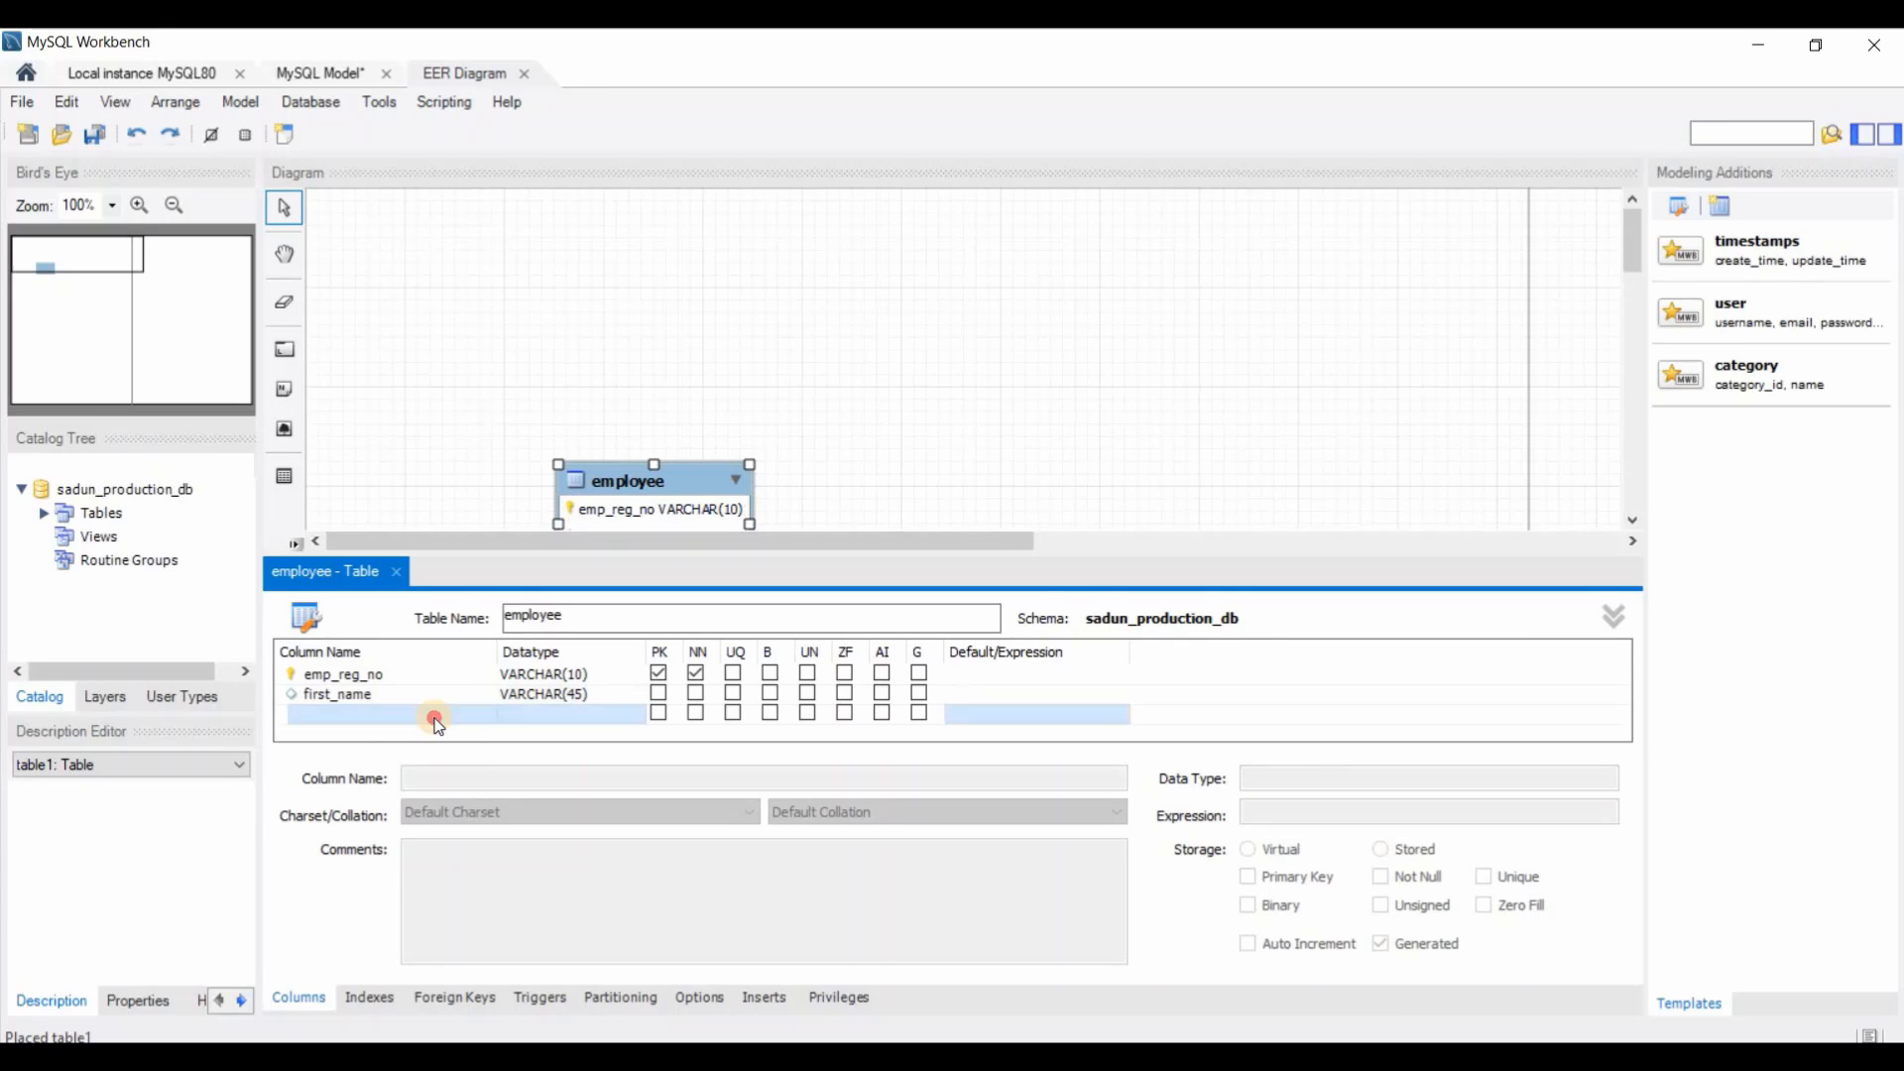
Add columns named last_name and gender to the employee table after first_name
{"action": "key", "text": "BackSpace"}
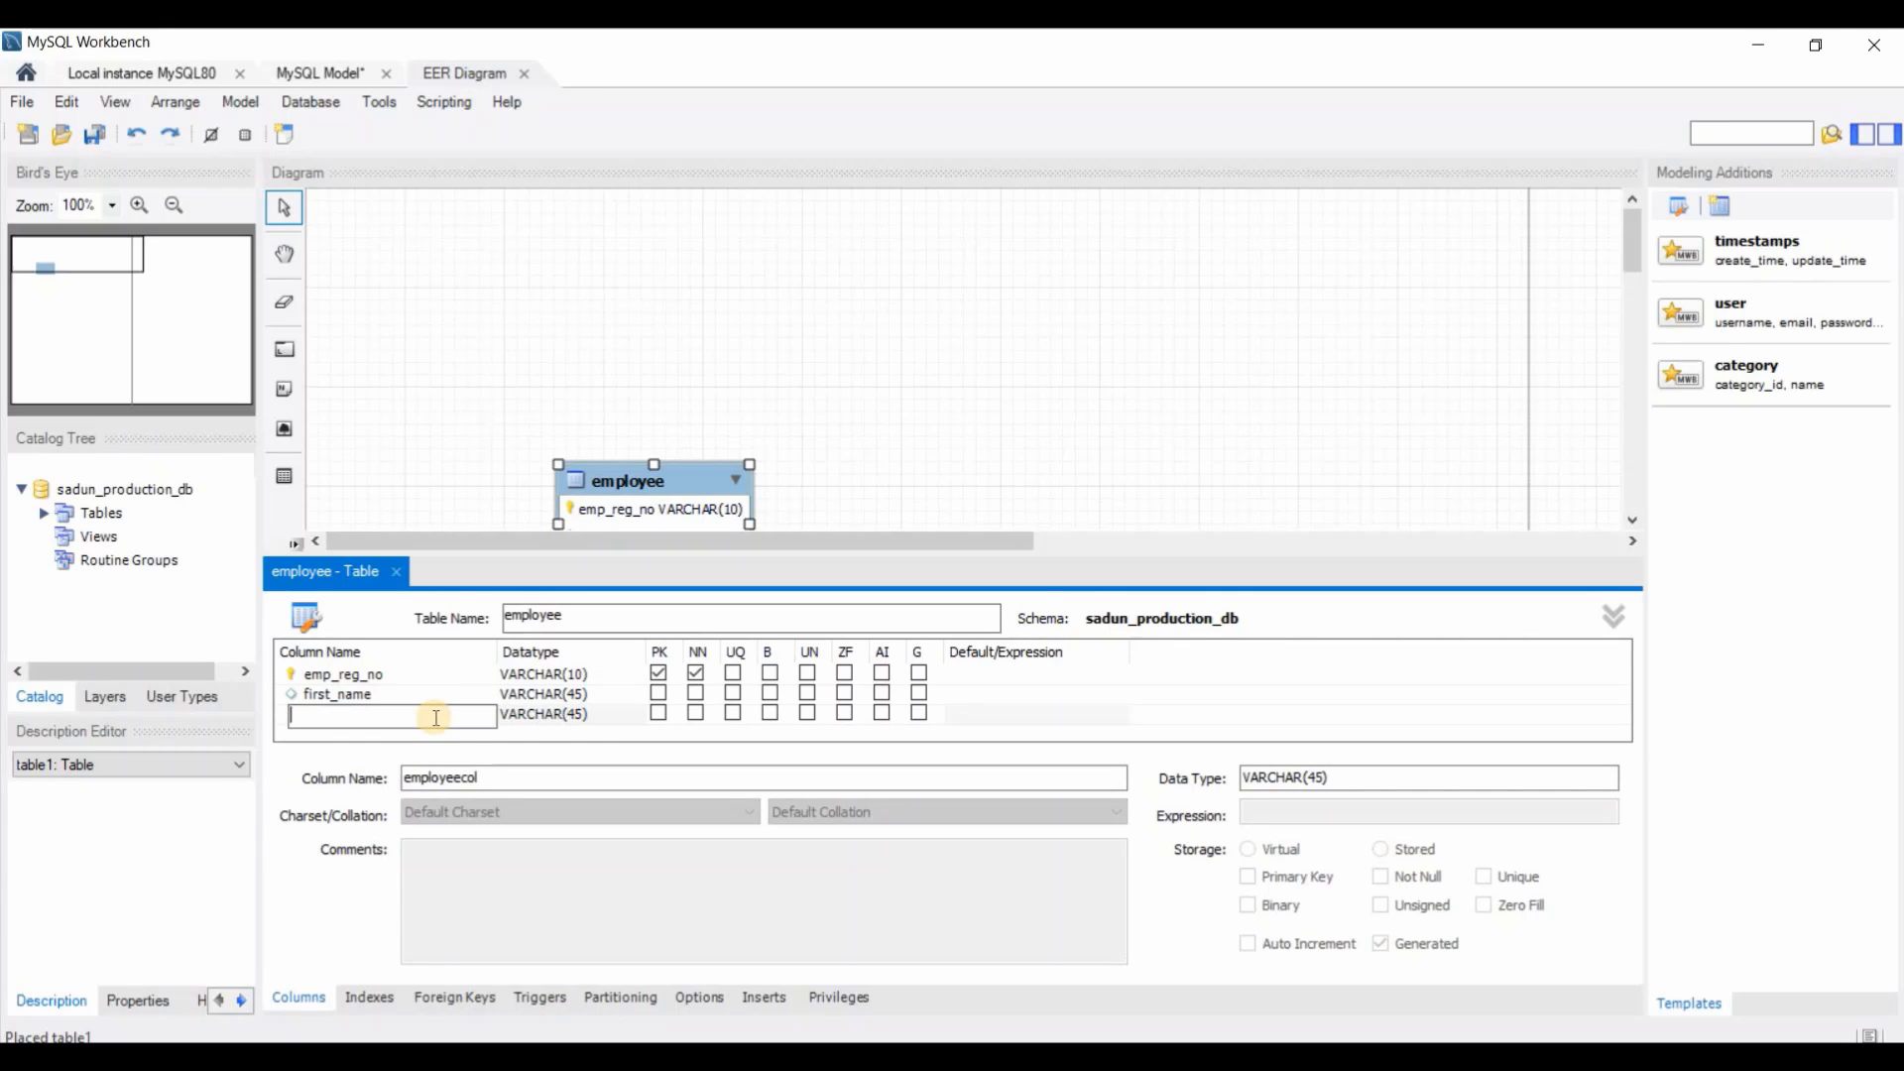
{"action": "type", "text": "last_name"}
{"action": "double_click", "coordinate": [427, 734]}
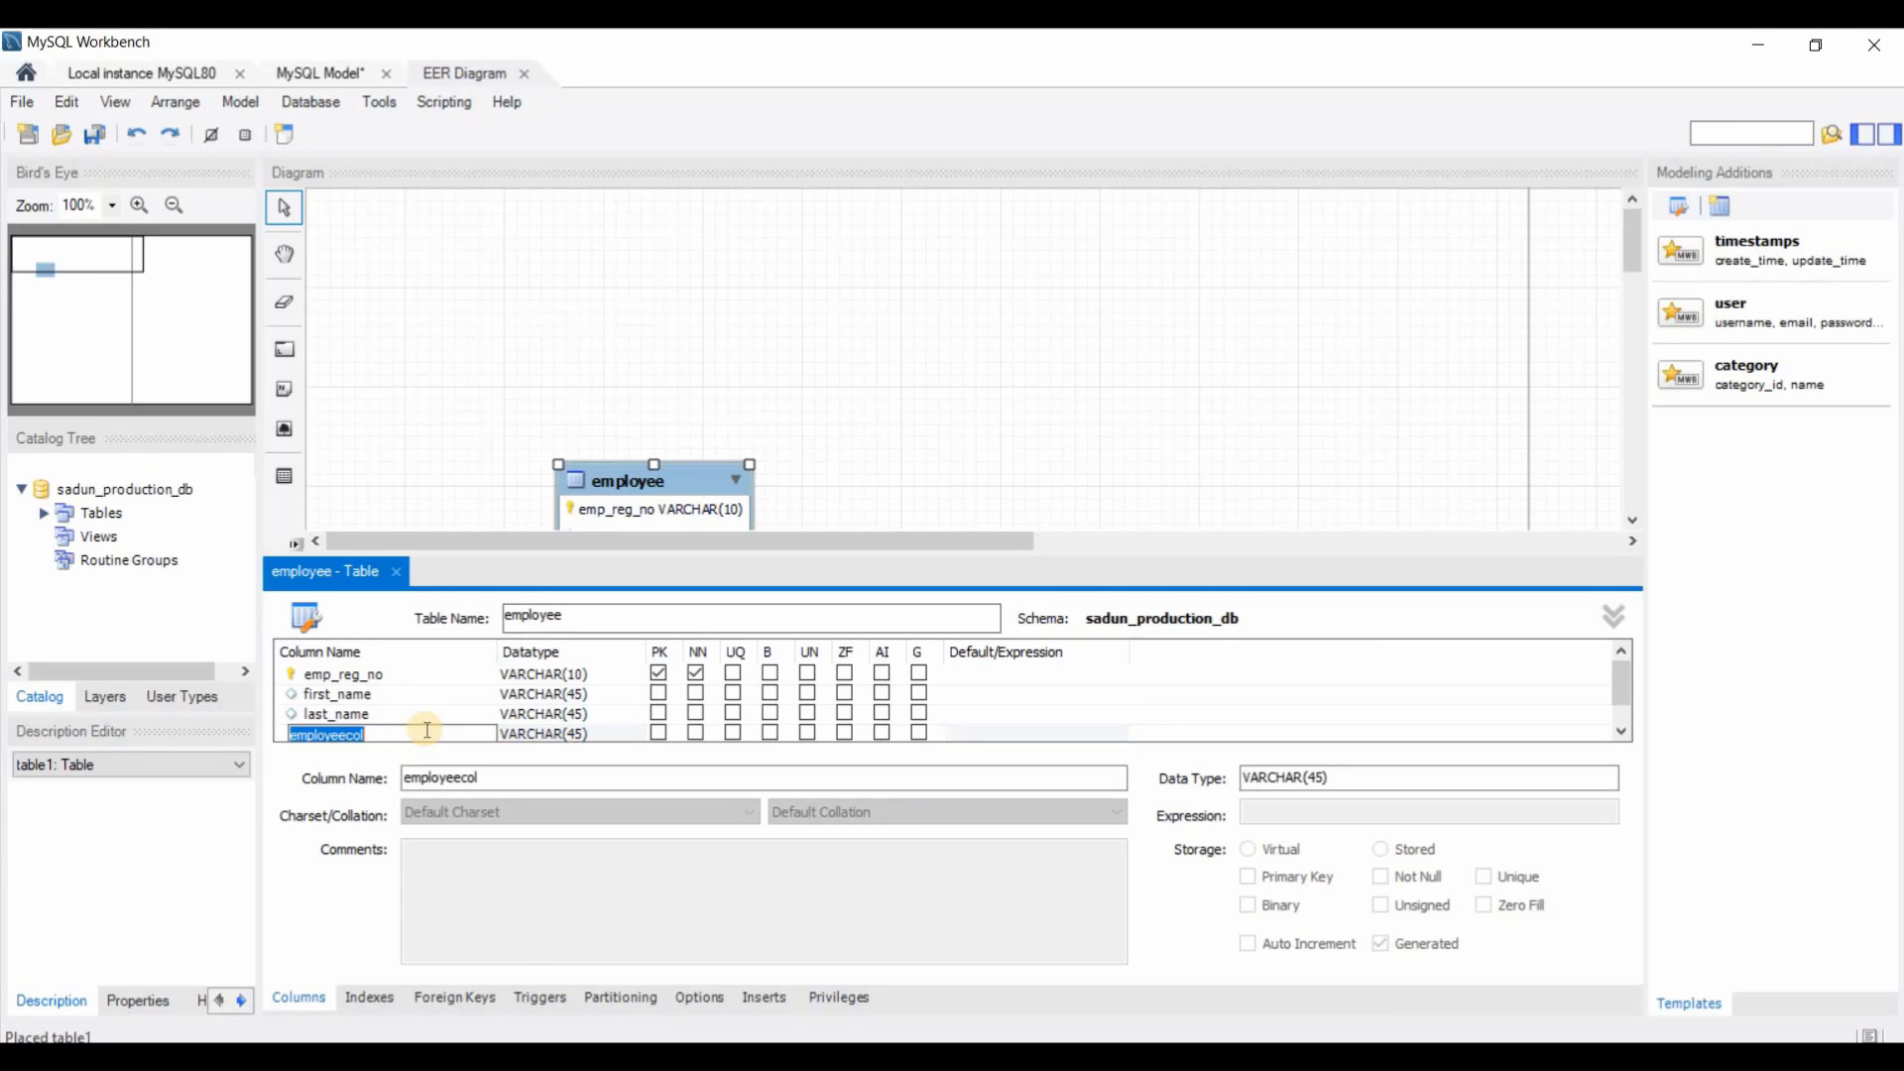
{"action": "key", "text": "BackSpace"}
{"action": "type", "text": "gender"}
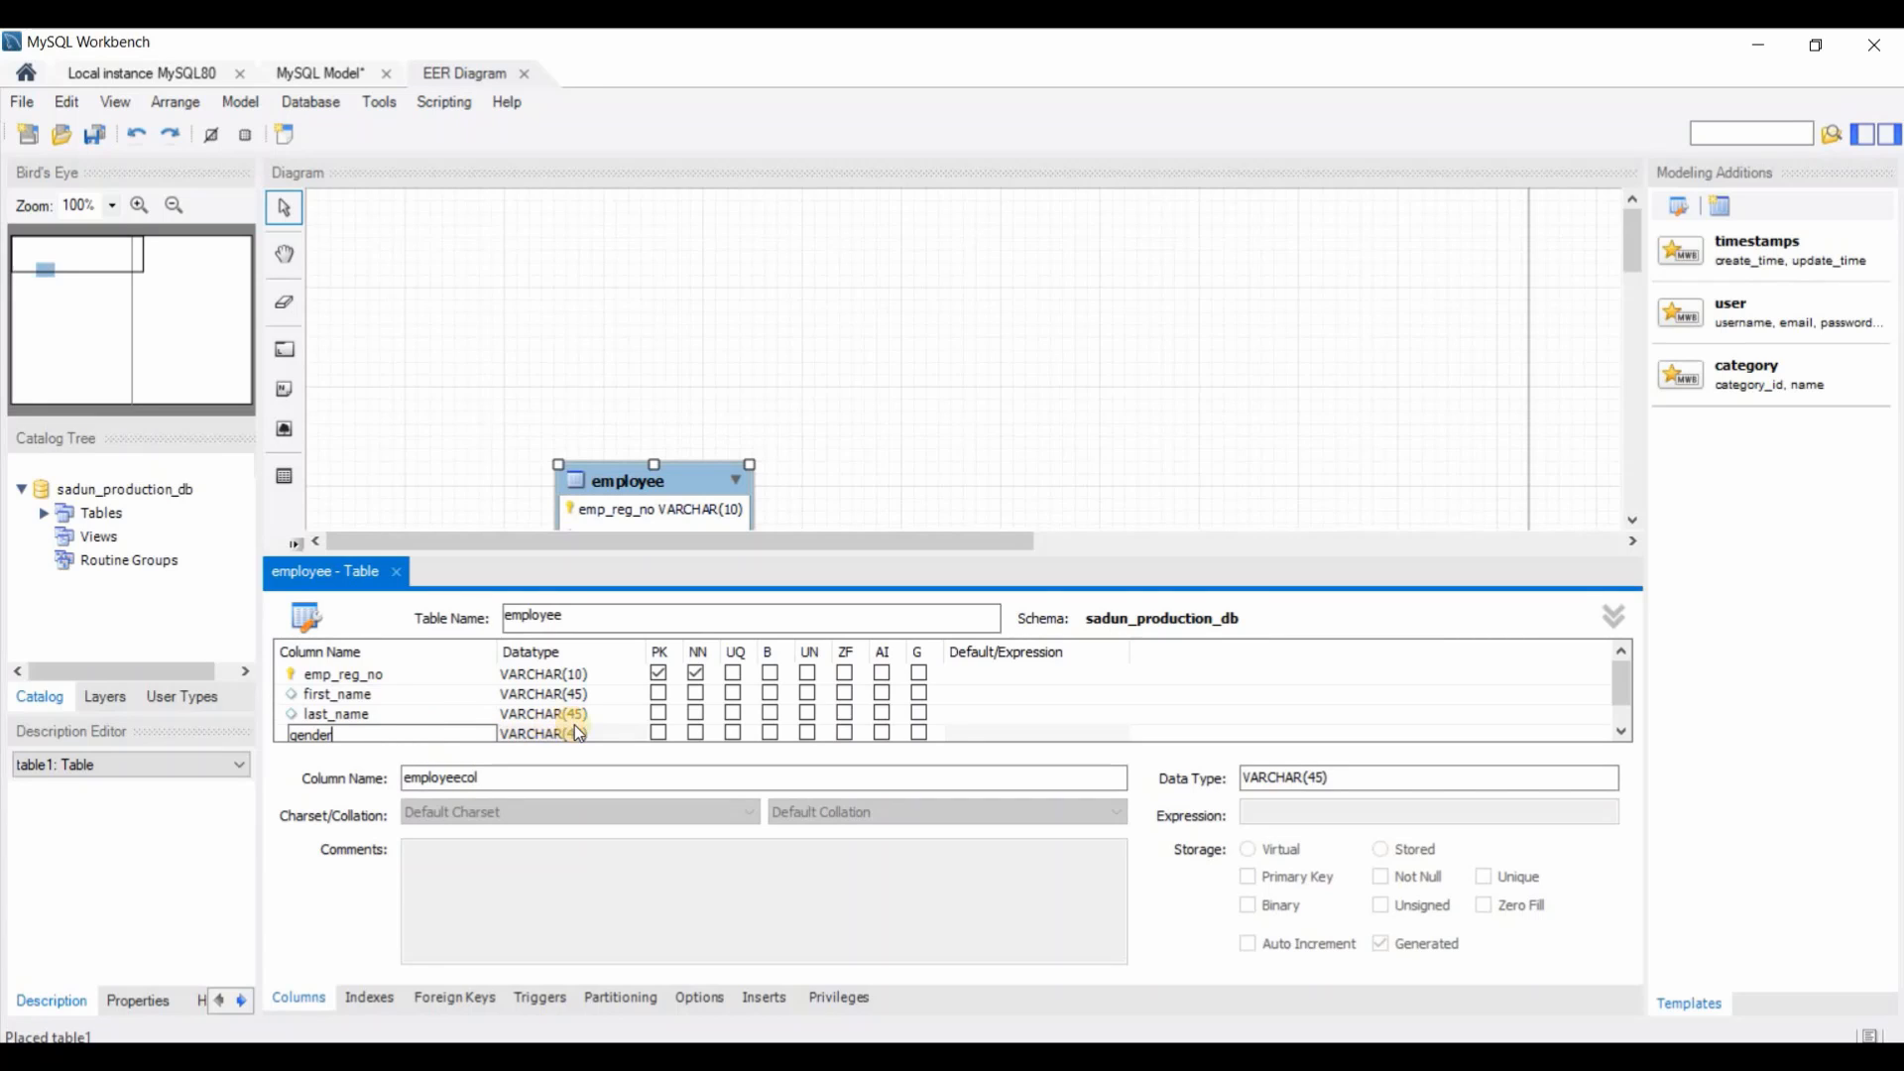
{"action": "key", "text": "Tab"}
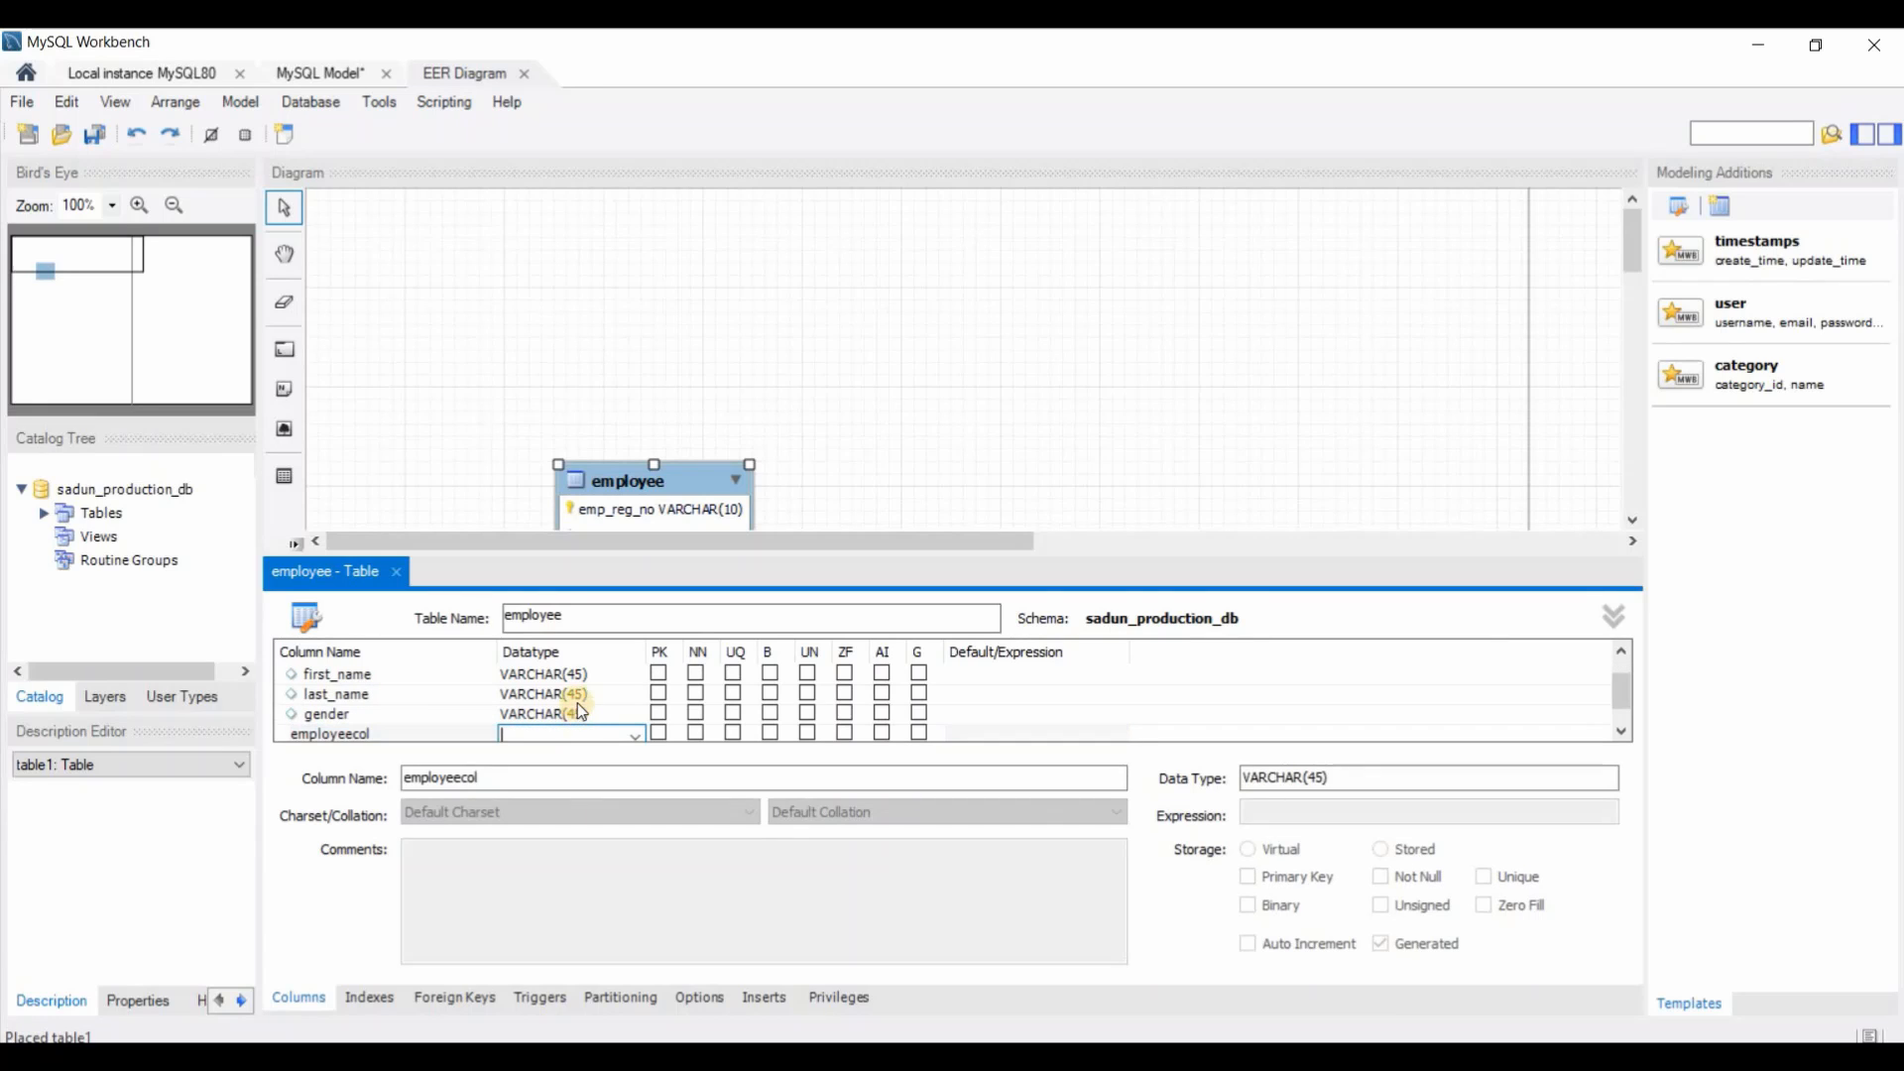
{"action": "left_click", "coordinate": [580, 712]}
{"action": "left_click", "coordinate": [1101, 607]}
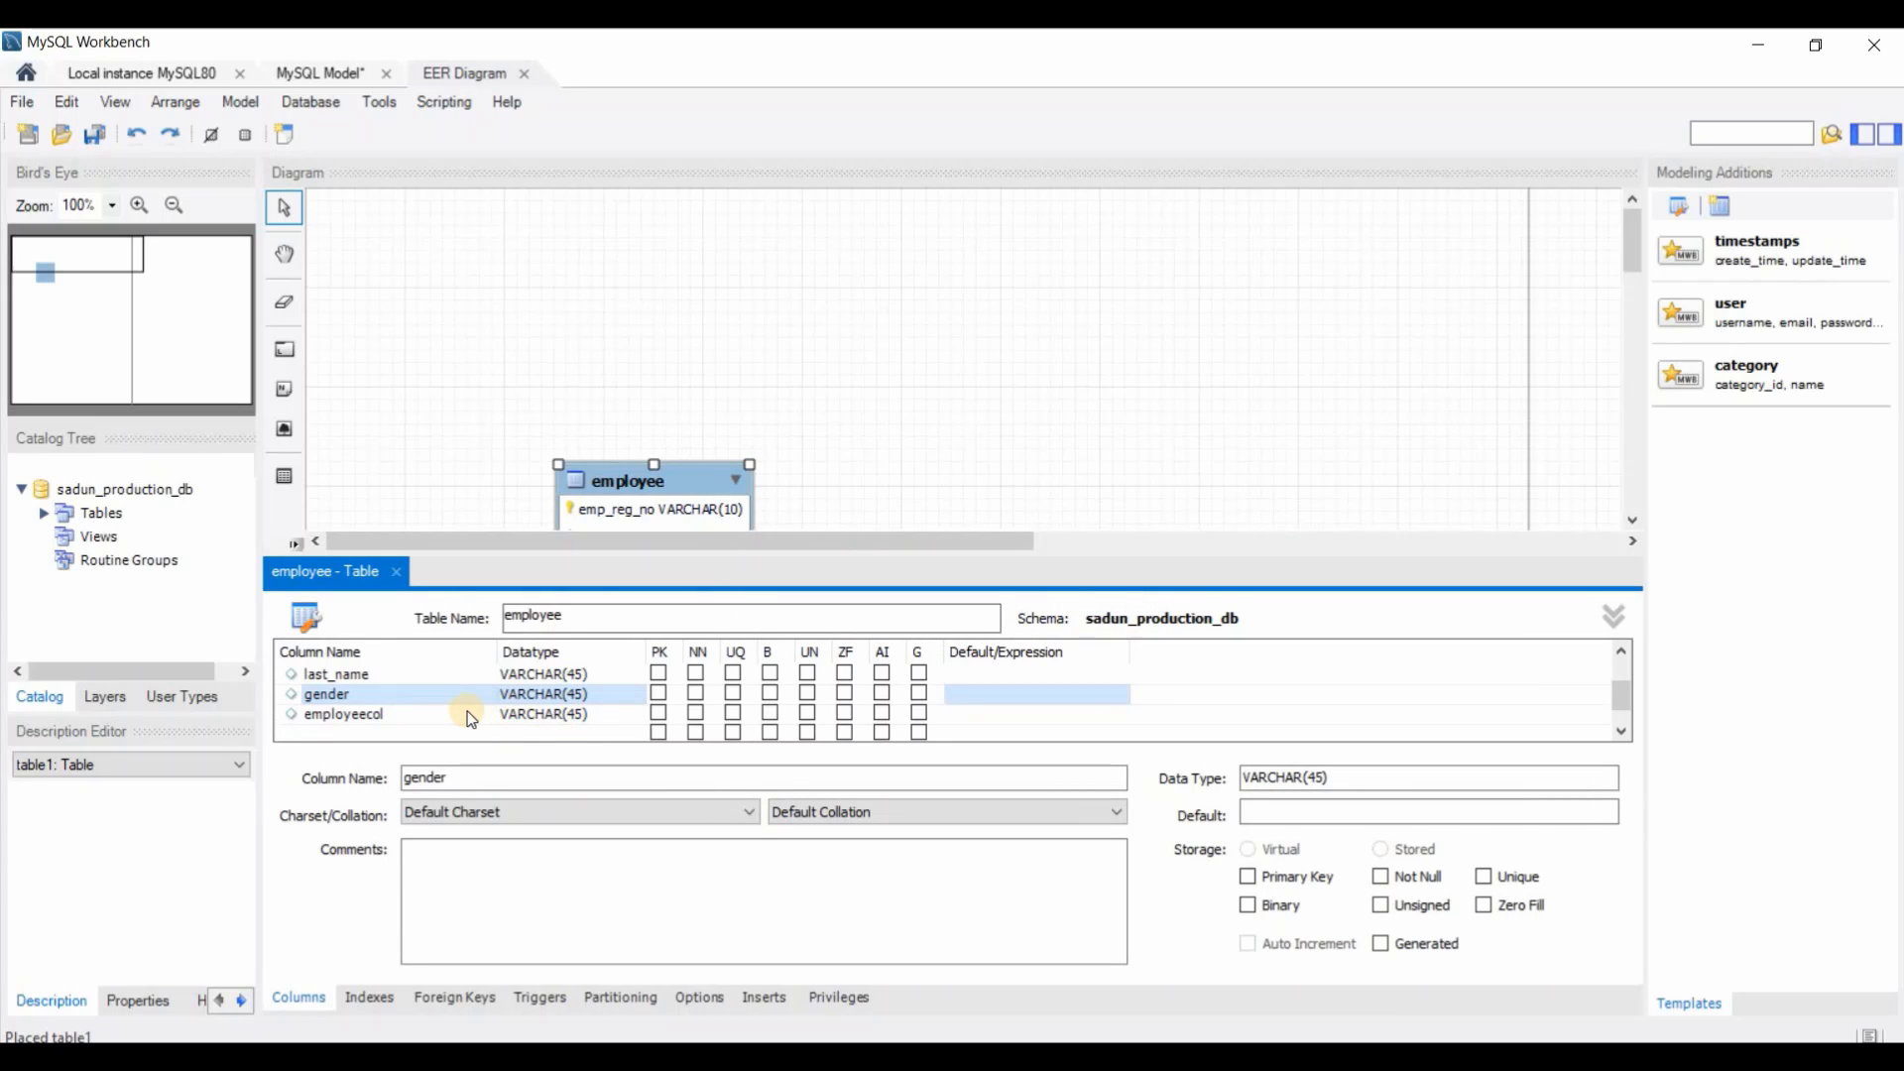
Name the employee table's fifth column contact_no and set its datatype to VARCHAR(10)
{"action": "double_click", "coordinate": [462, 713]}
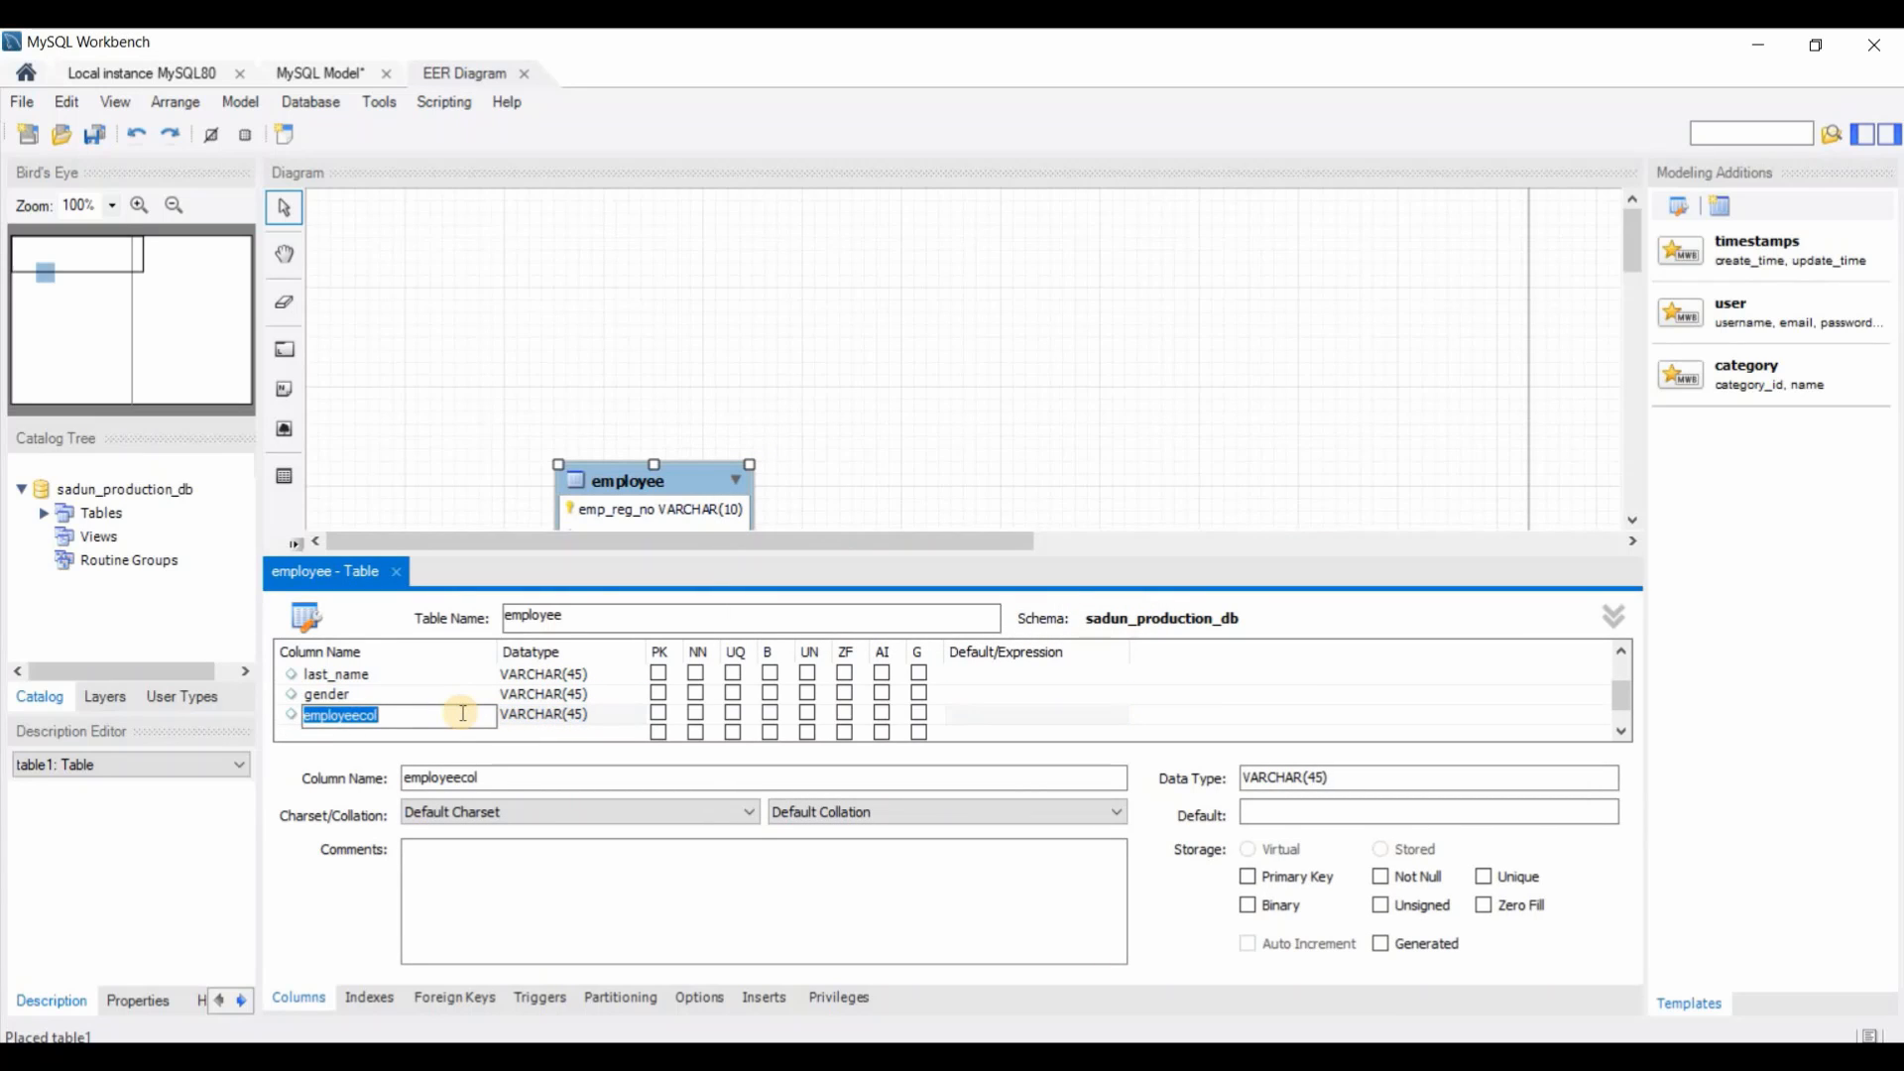
{"action": "key", "text": "BackSpace"}
{"action": "type", "text": "contact_no"}
{"action": "left_click", "coordinate": [579, 712]}
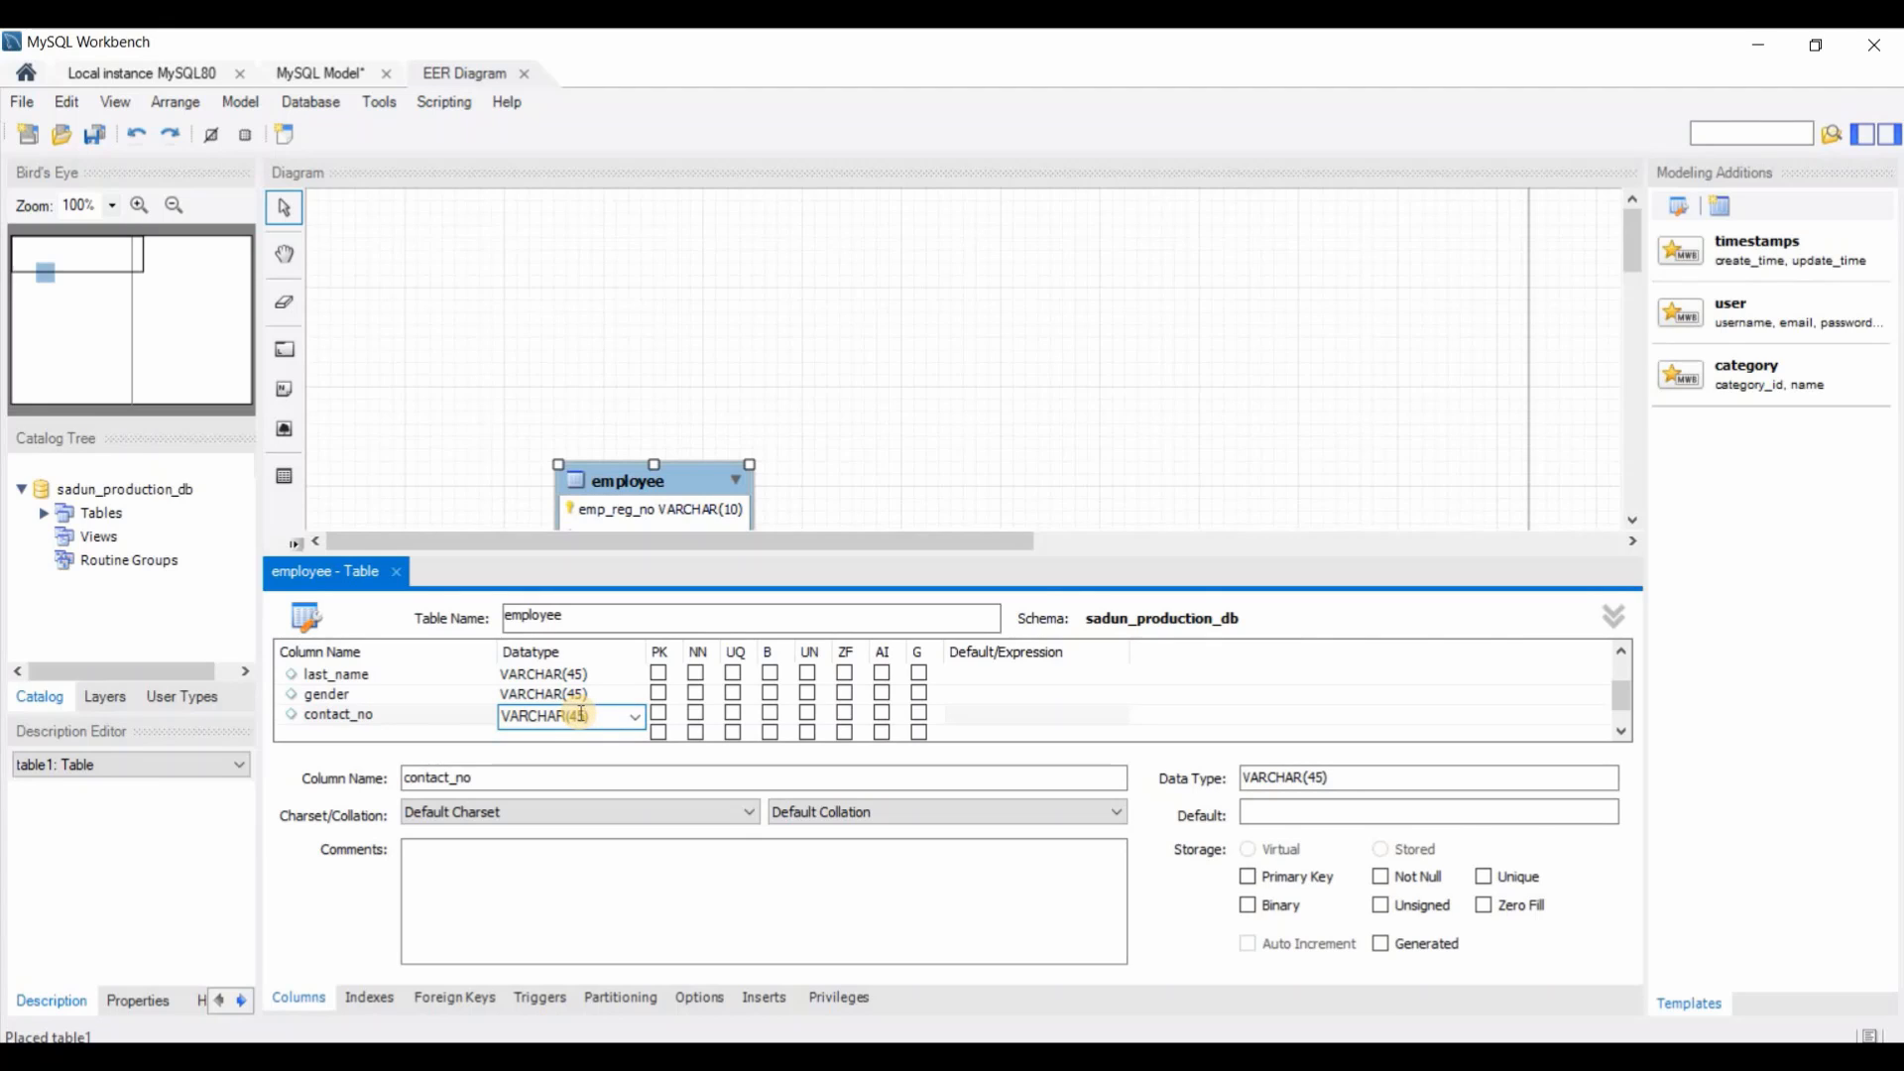
{"action": "double_click", "coordinate": [580, 714]}
{"action": "type", "text": "10"}
Set the gender column's datatype to VARCHAR(10) in the employee table
{"action": "left_click", "coordinate": [573, 694]}
{"action": "left_click", "coordinate": [573, 694]}
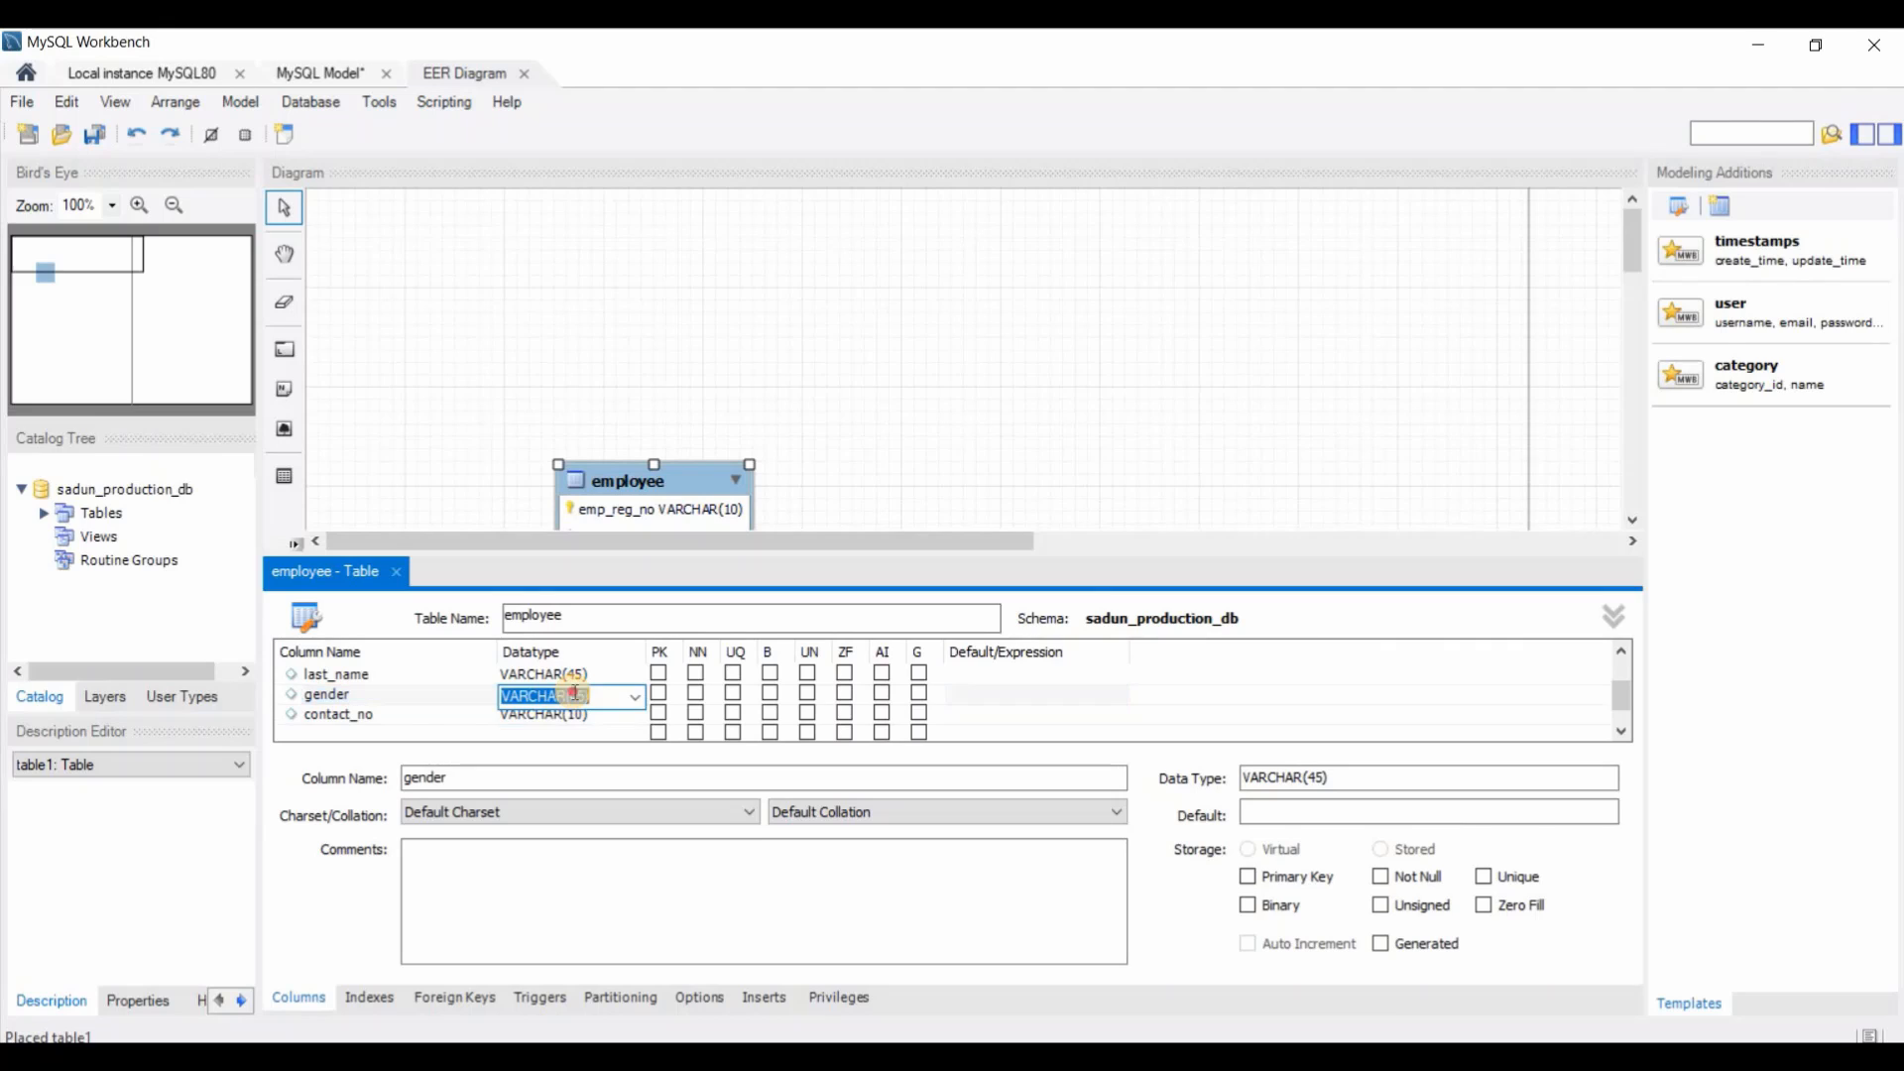
{"action": "left_click", "coordinate": [580, 695]}
{"action": "key", "text": "BackSpace"}
{"action": "key", "text": "BackSpace"}
{"action": "type", "text": "10"}
{"action": "left_click", "coordinate": [685, 520]}
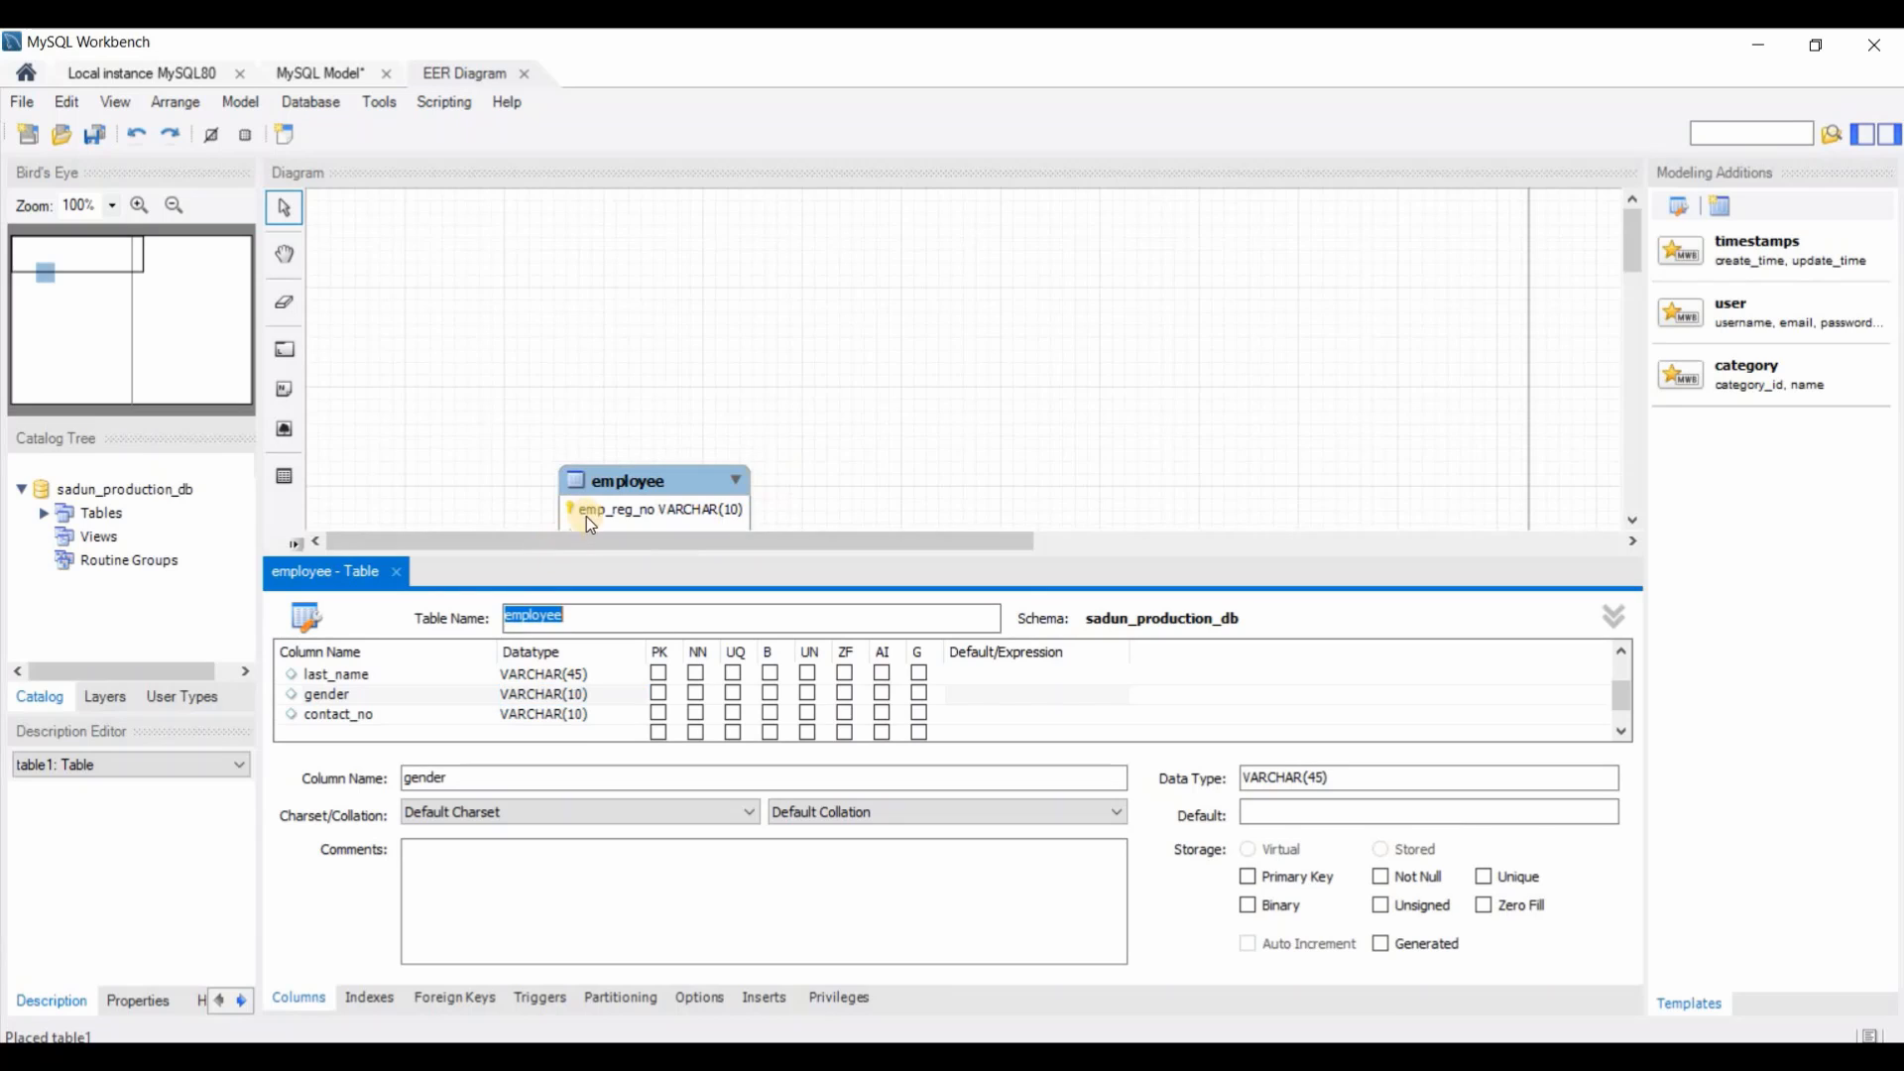
Move the employee table up and to the left on the diagram so all its columns show, and close its table editor
{"action": "left_click_drag", "start_coordinate": [607, 481], "coordinate": [533, 317]}
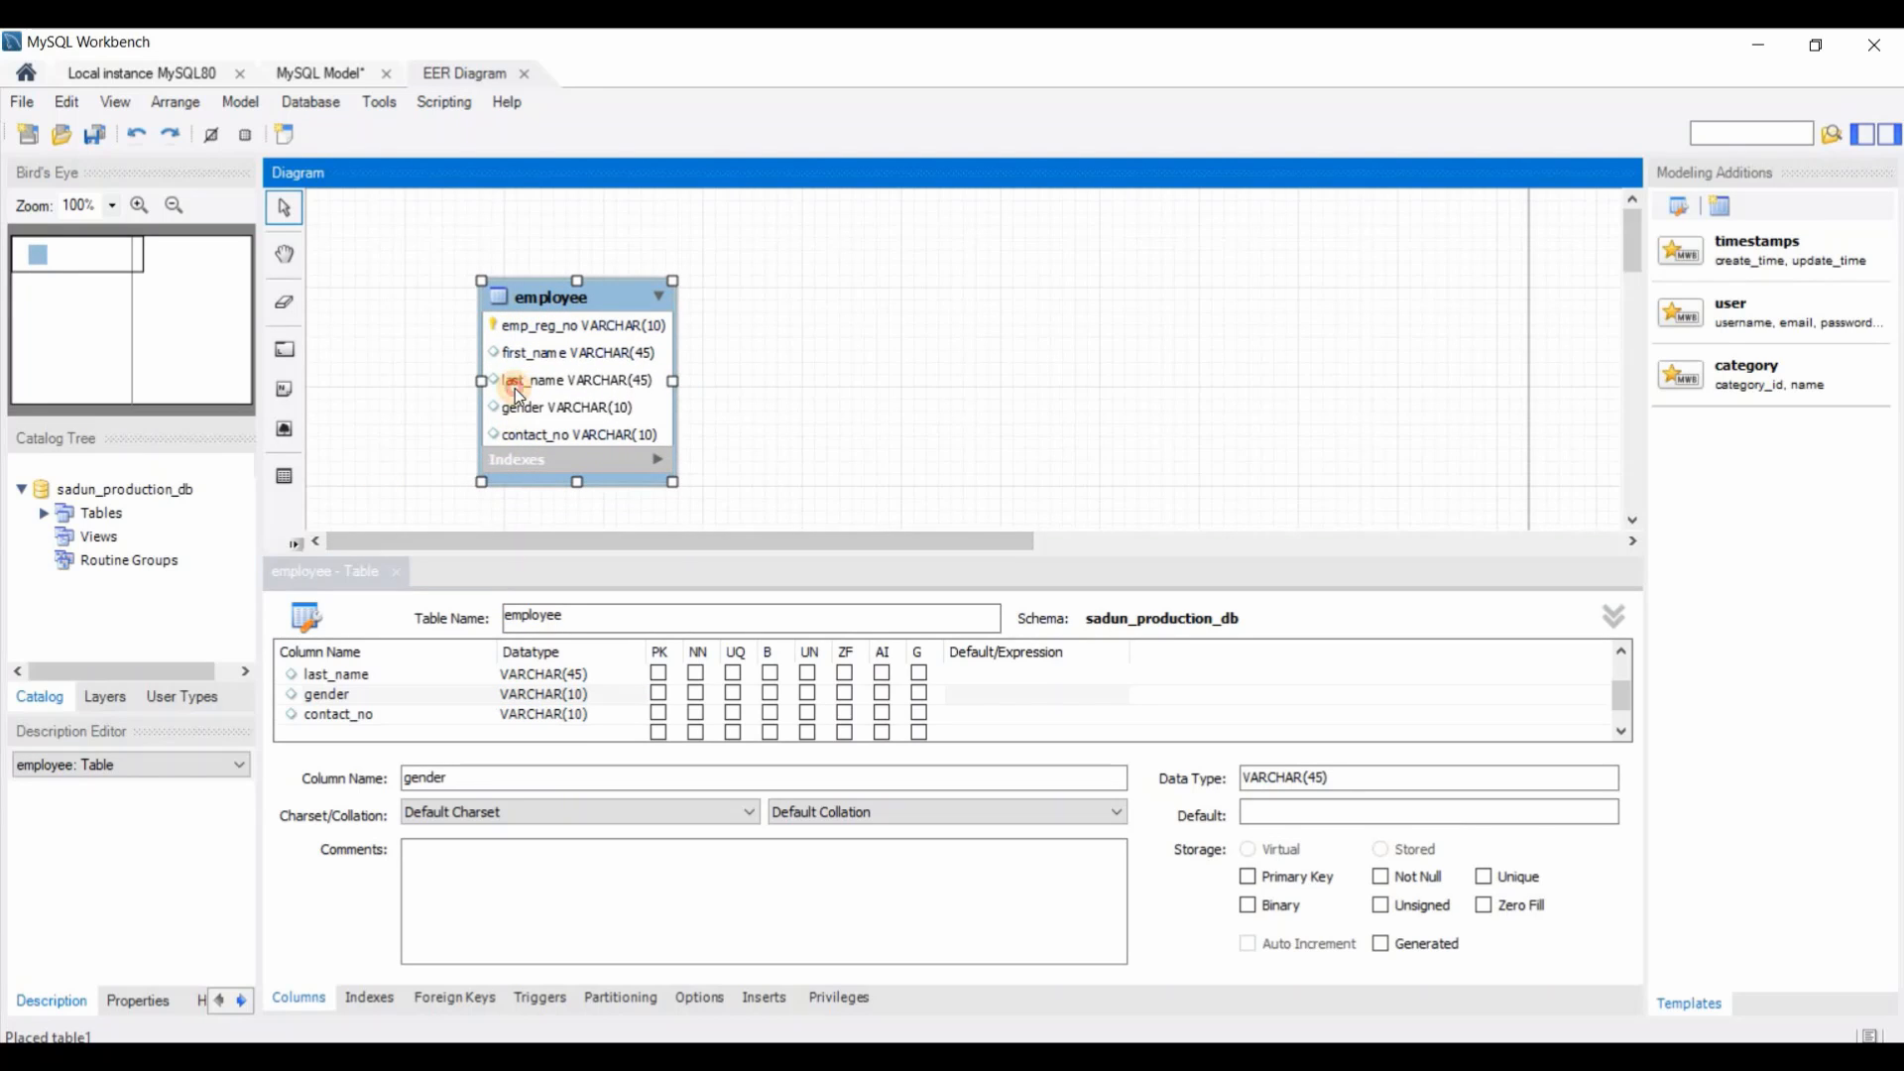
{"action": "left_click_drag", "start_coordinate": [510, 387], "coordinate": [500, 391]}
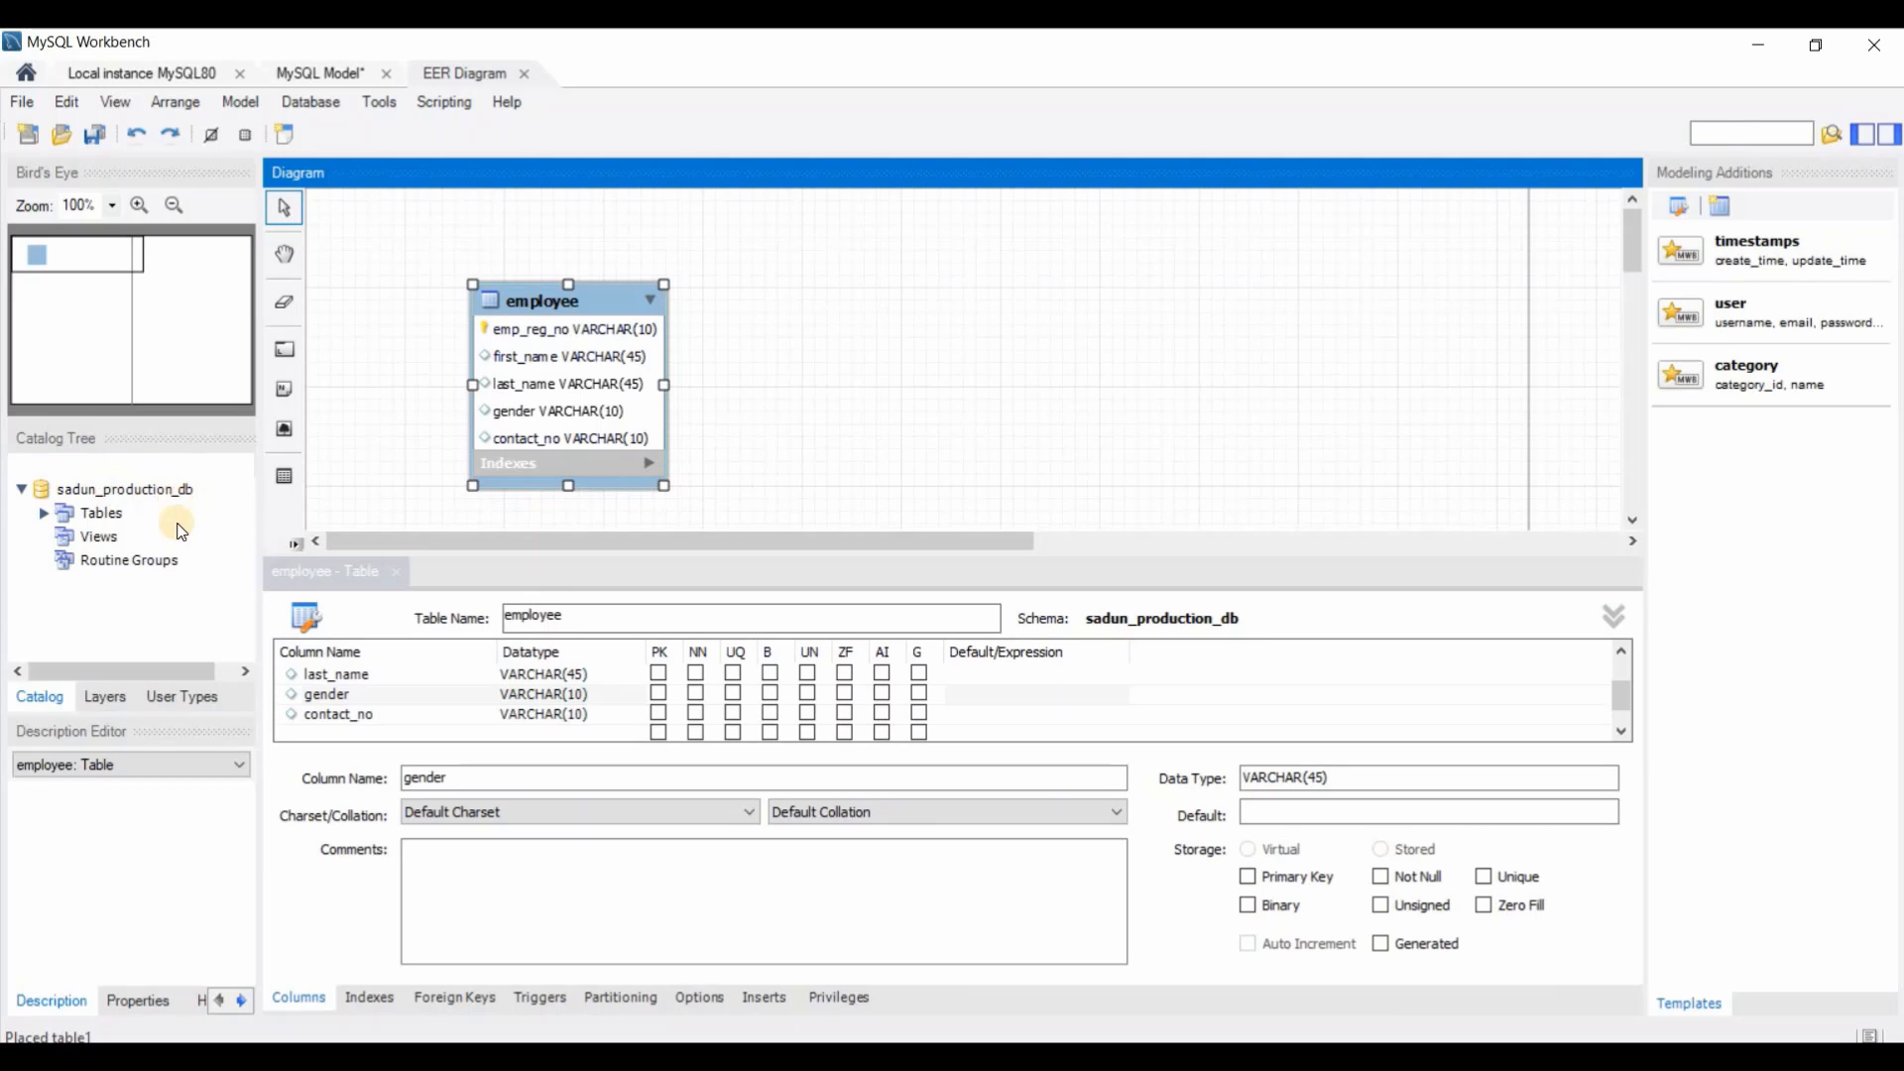
{"action": "left_click_drag", "start_coordinate": [563, 377], "coordinate": [561, 366]}
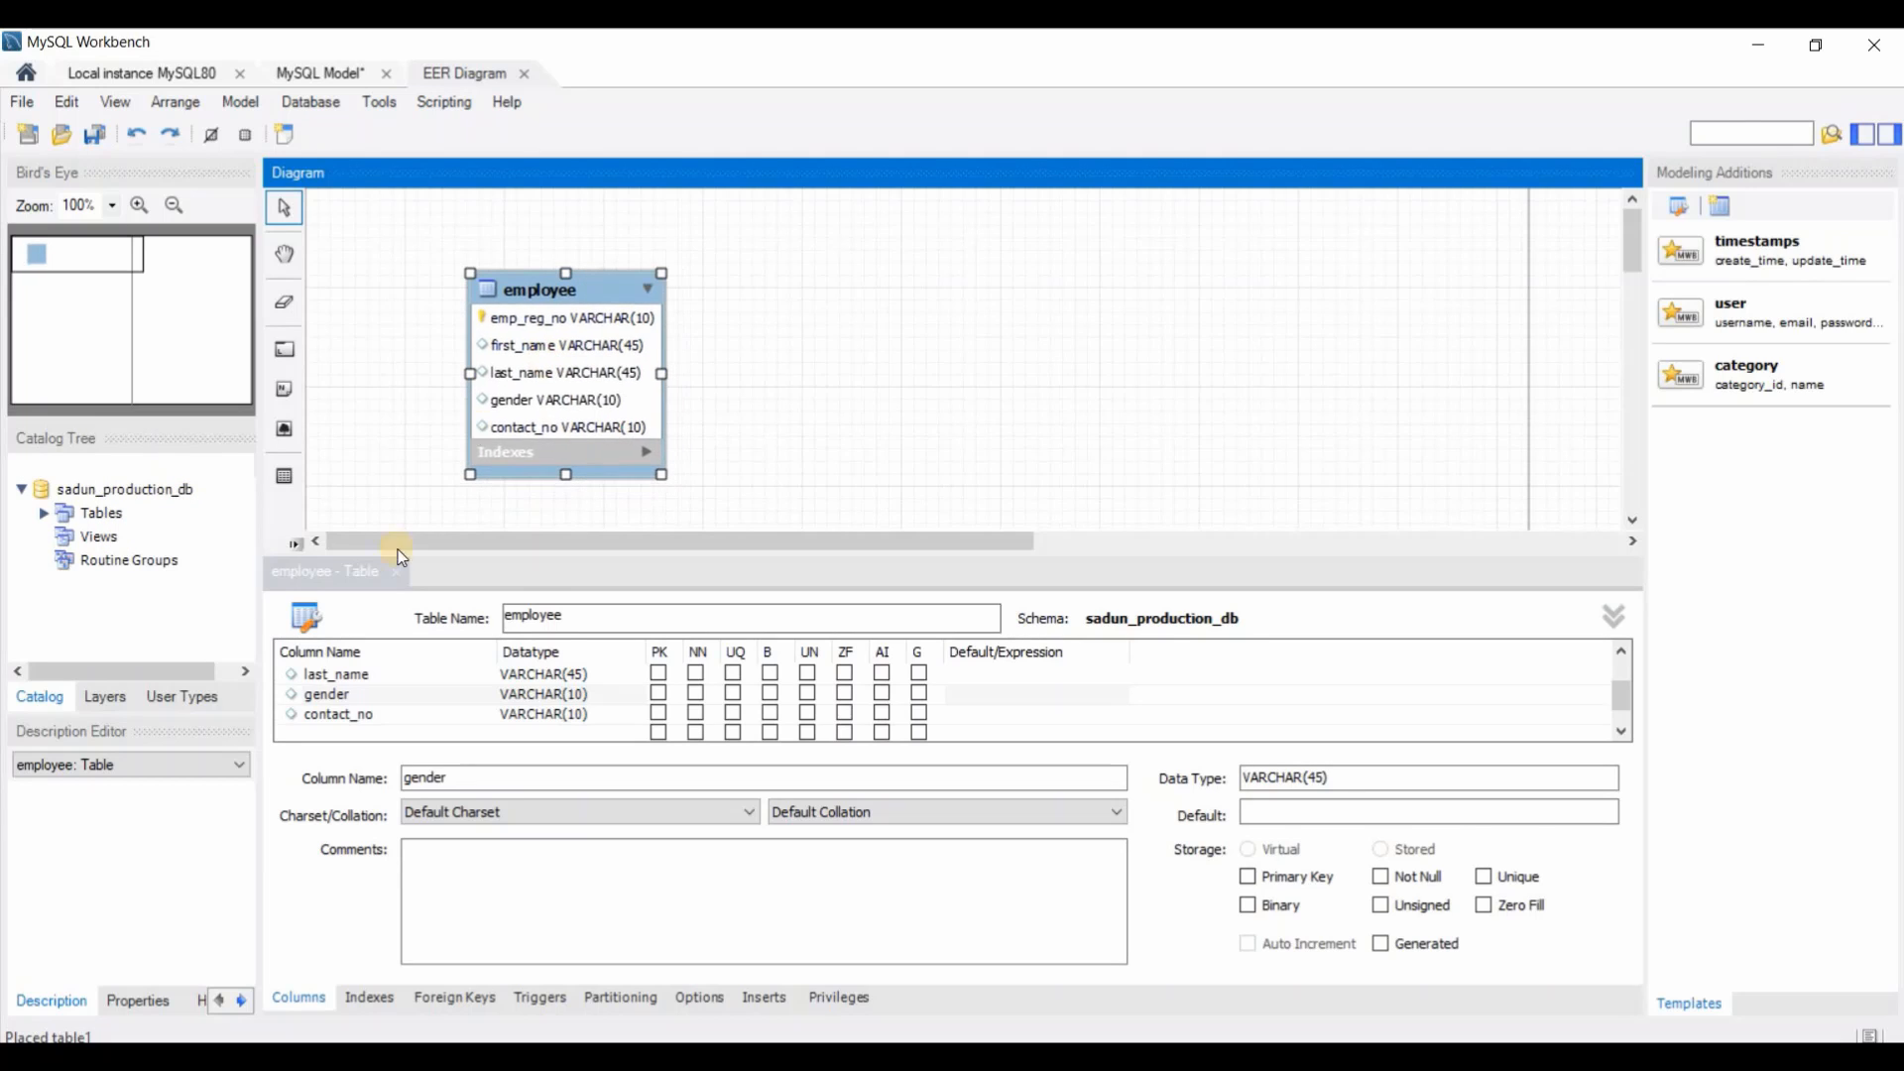
{"action": "left_click", "coordinate": [395, 574]}
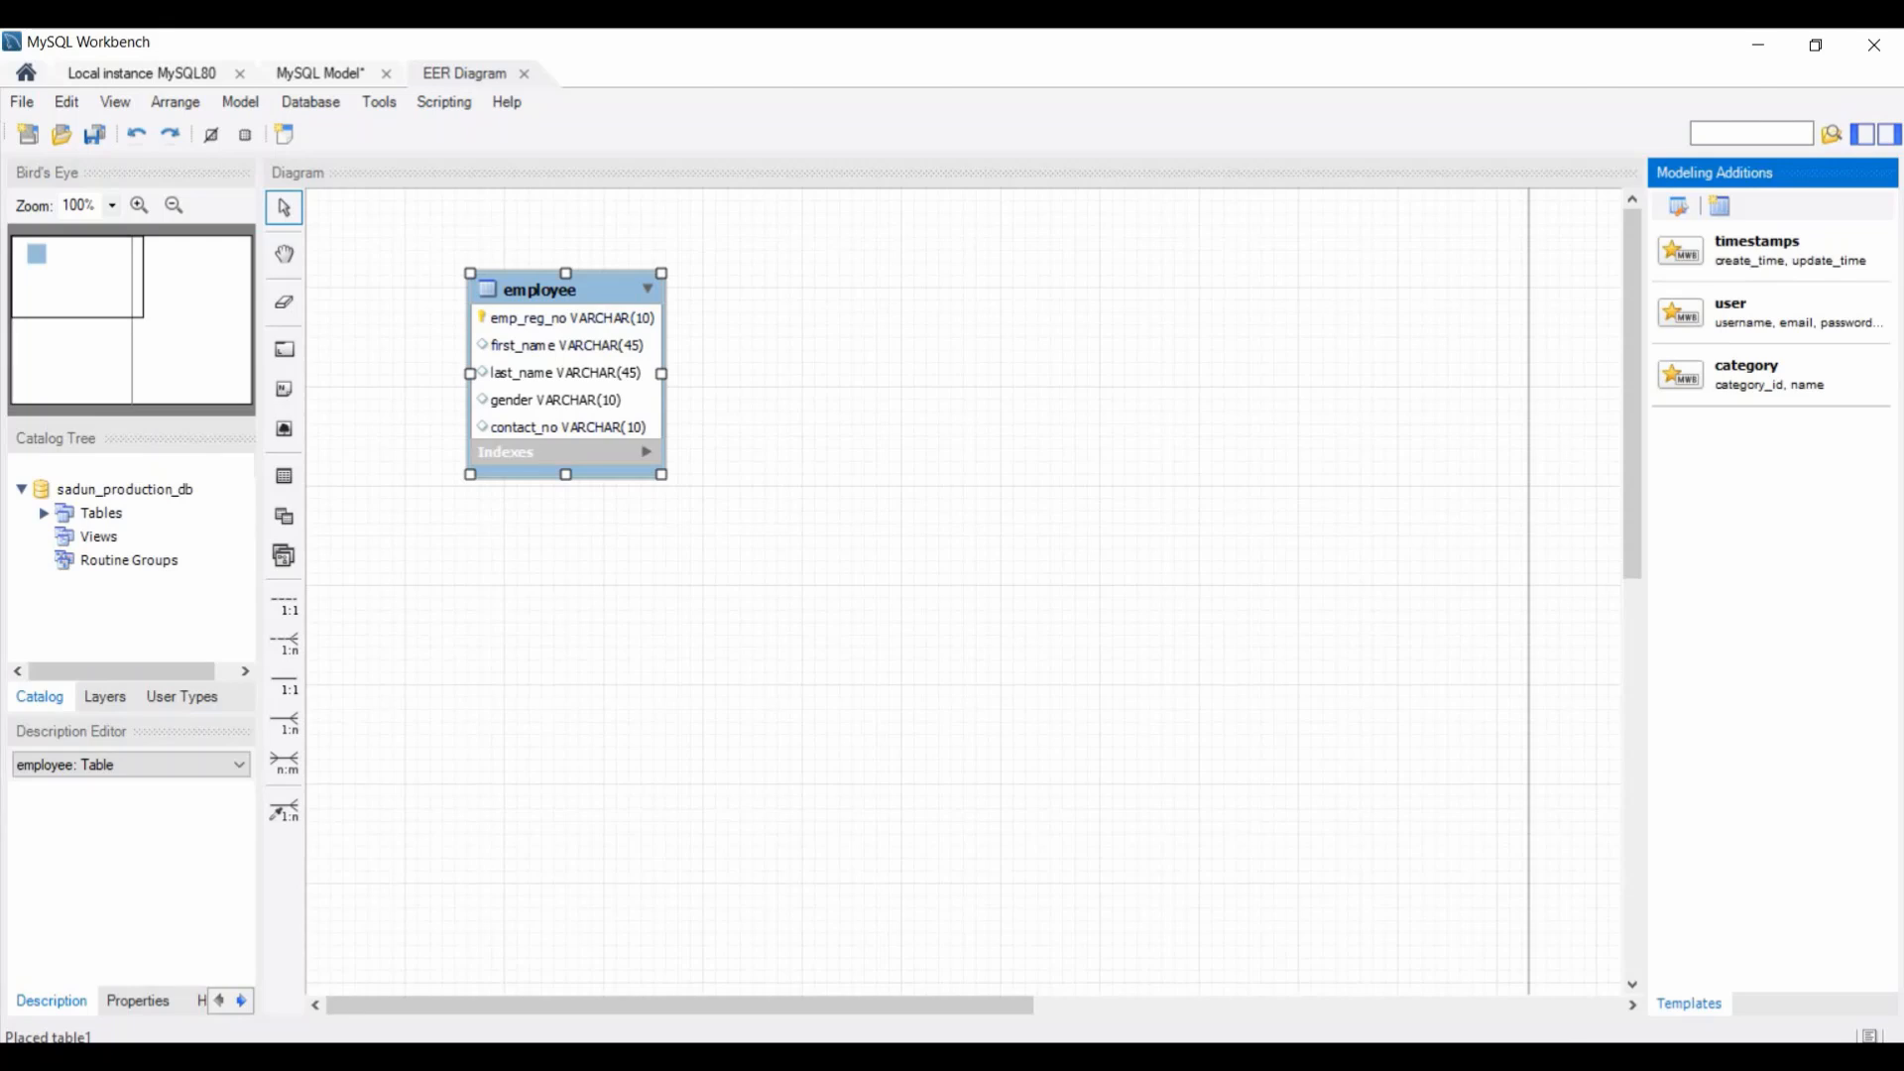
Switch to the Question Set 02 PDF and read the instructions for creating the product table
{"action": "left_click", "coordinate": [555, 1057]}
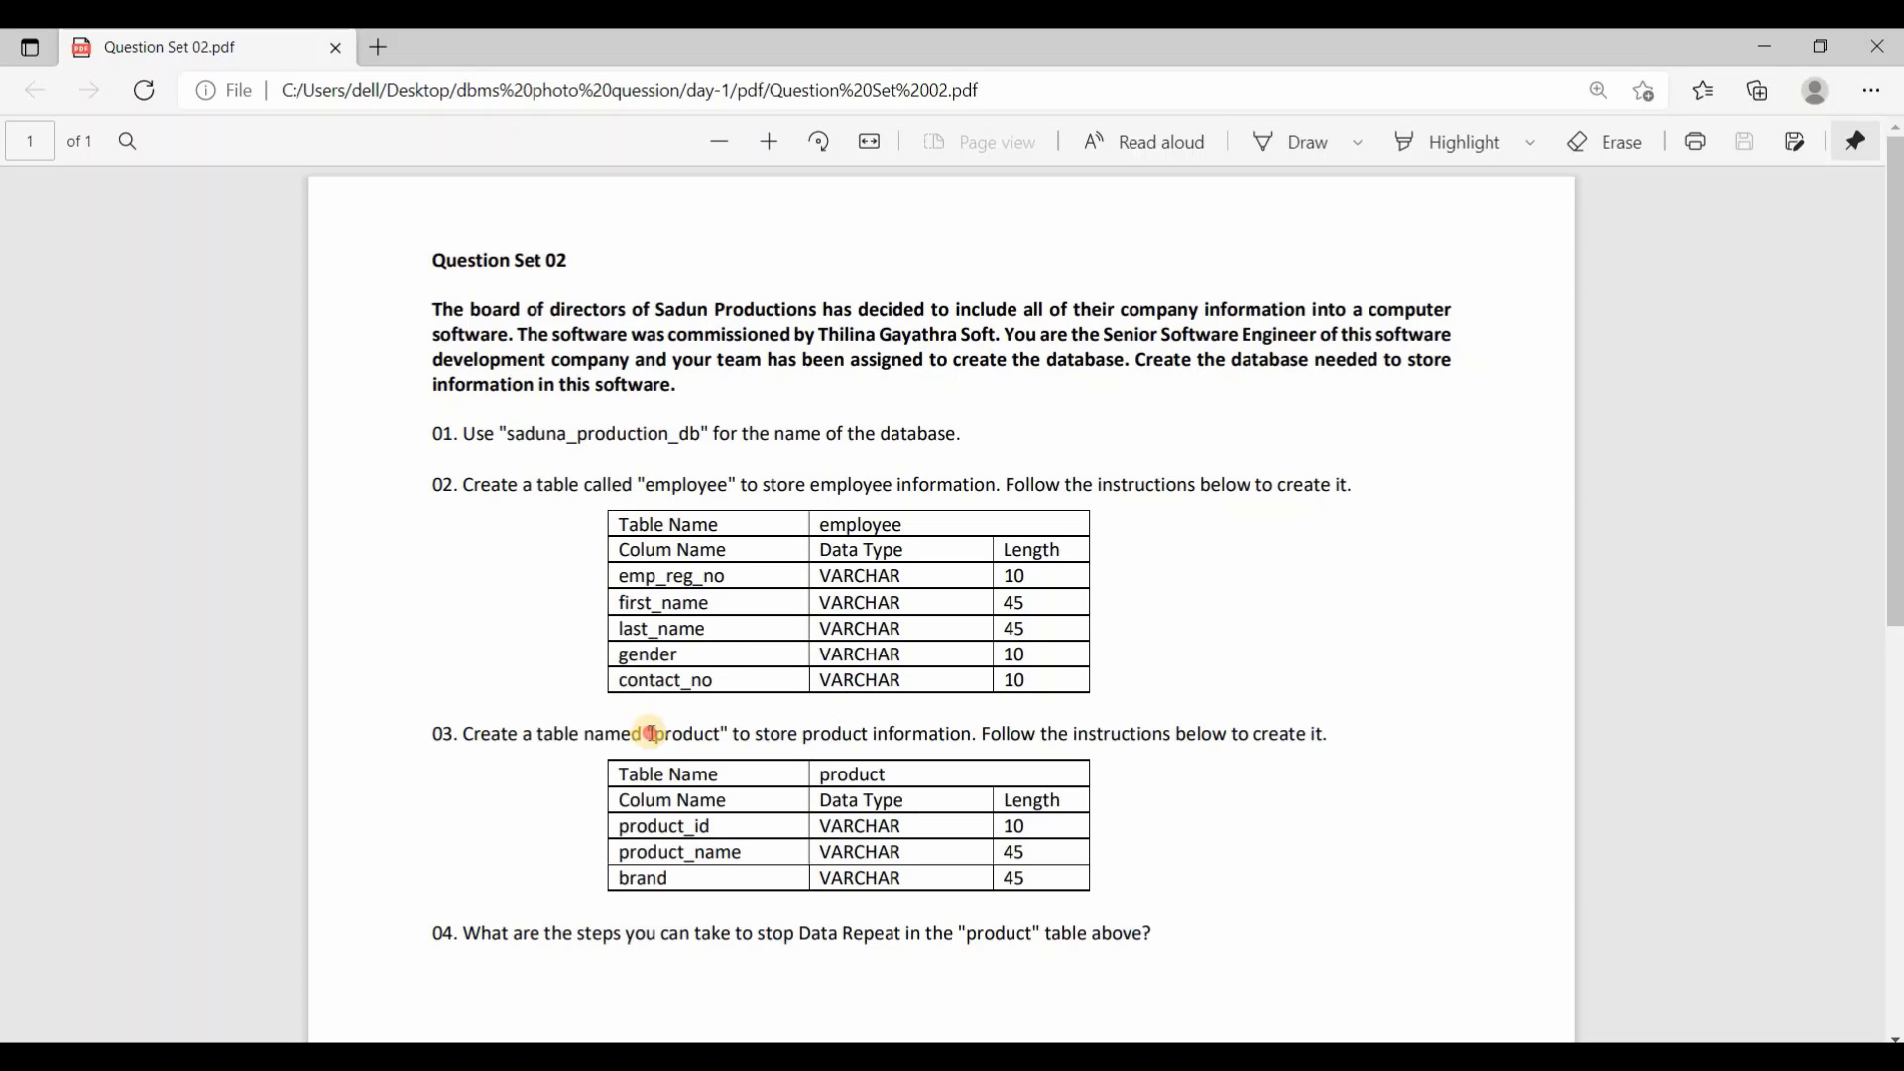
{"action": "double_click", "coordinate": [710, 739]}
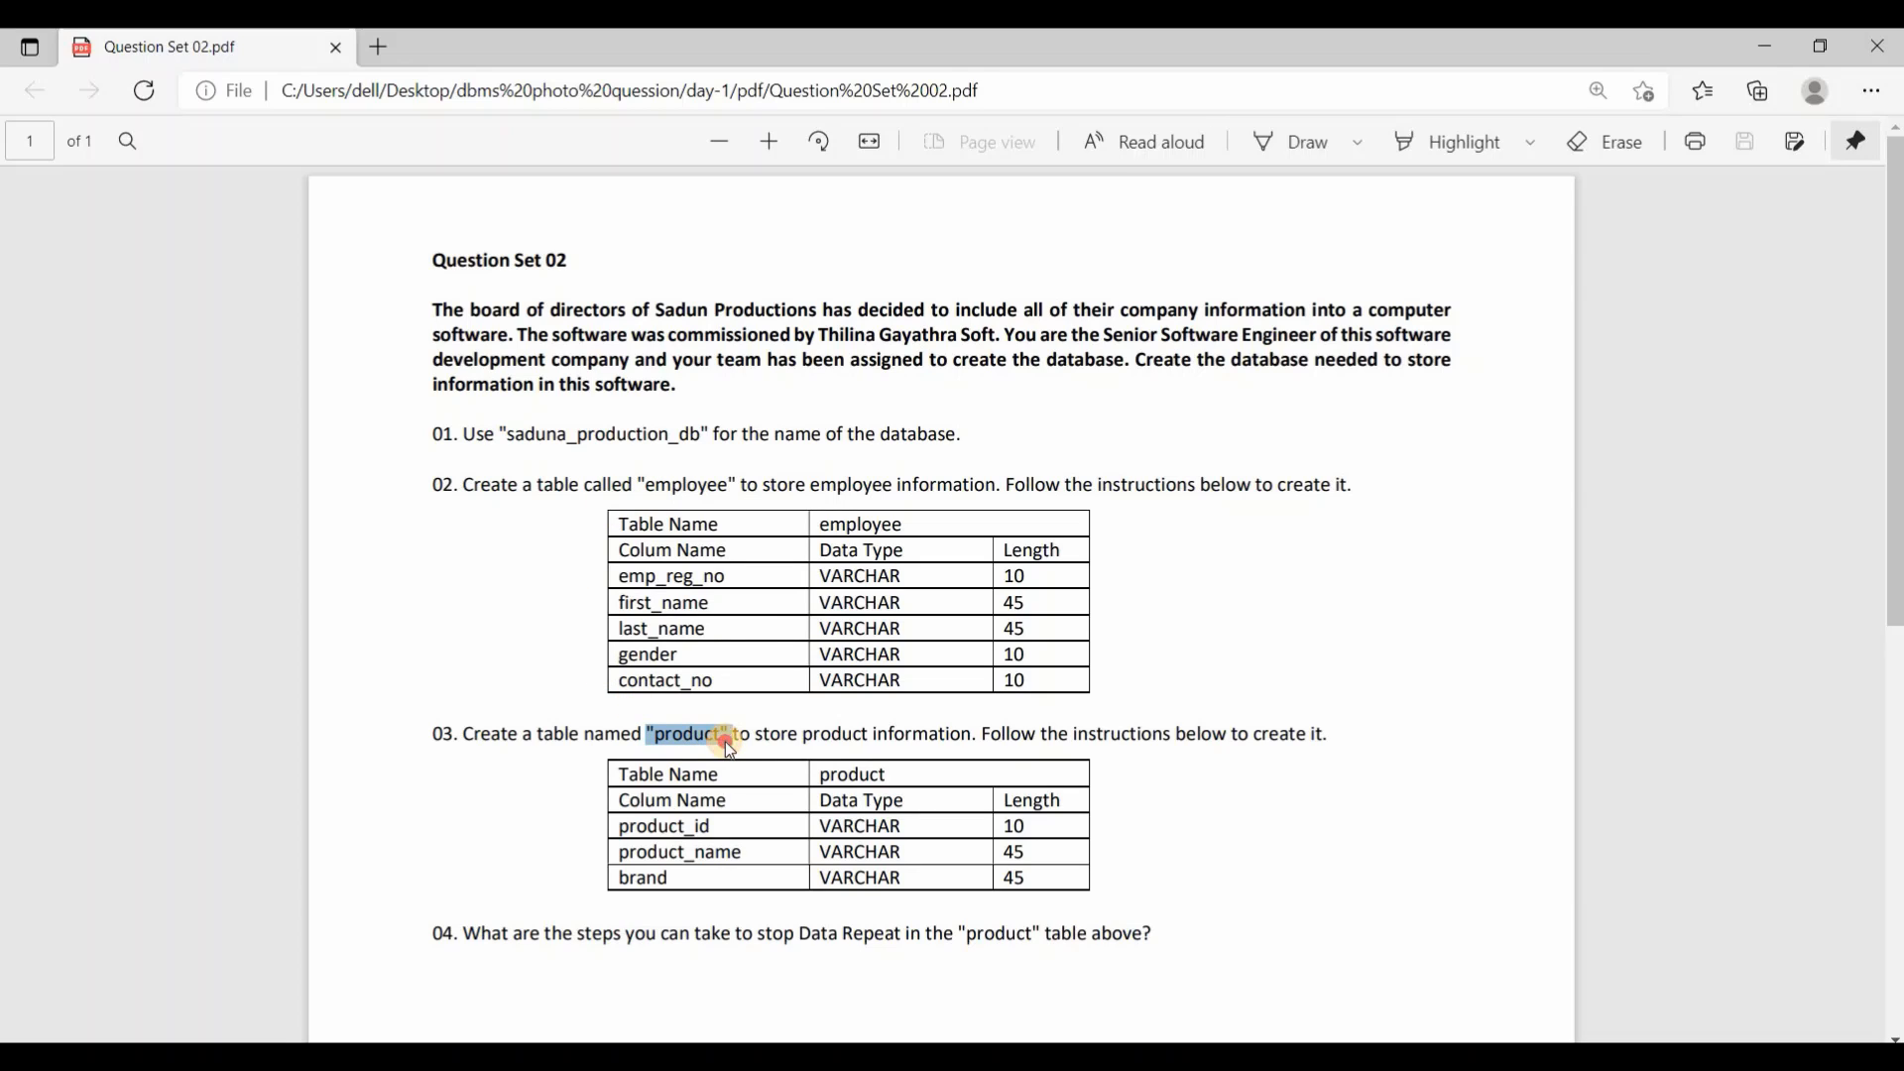
{"action": "left_click", "coordinate": [932, 735]}
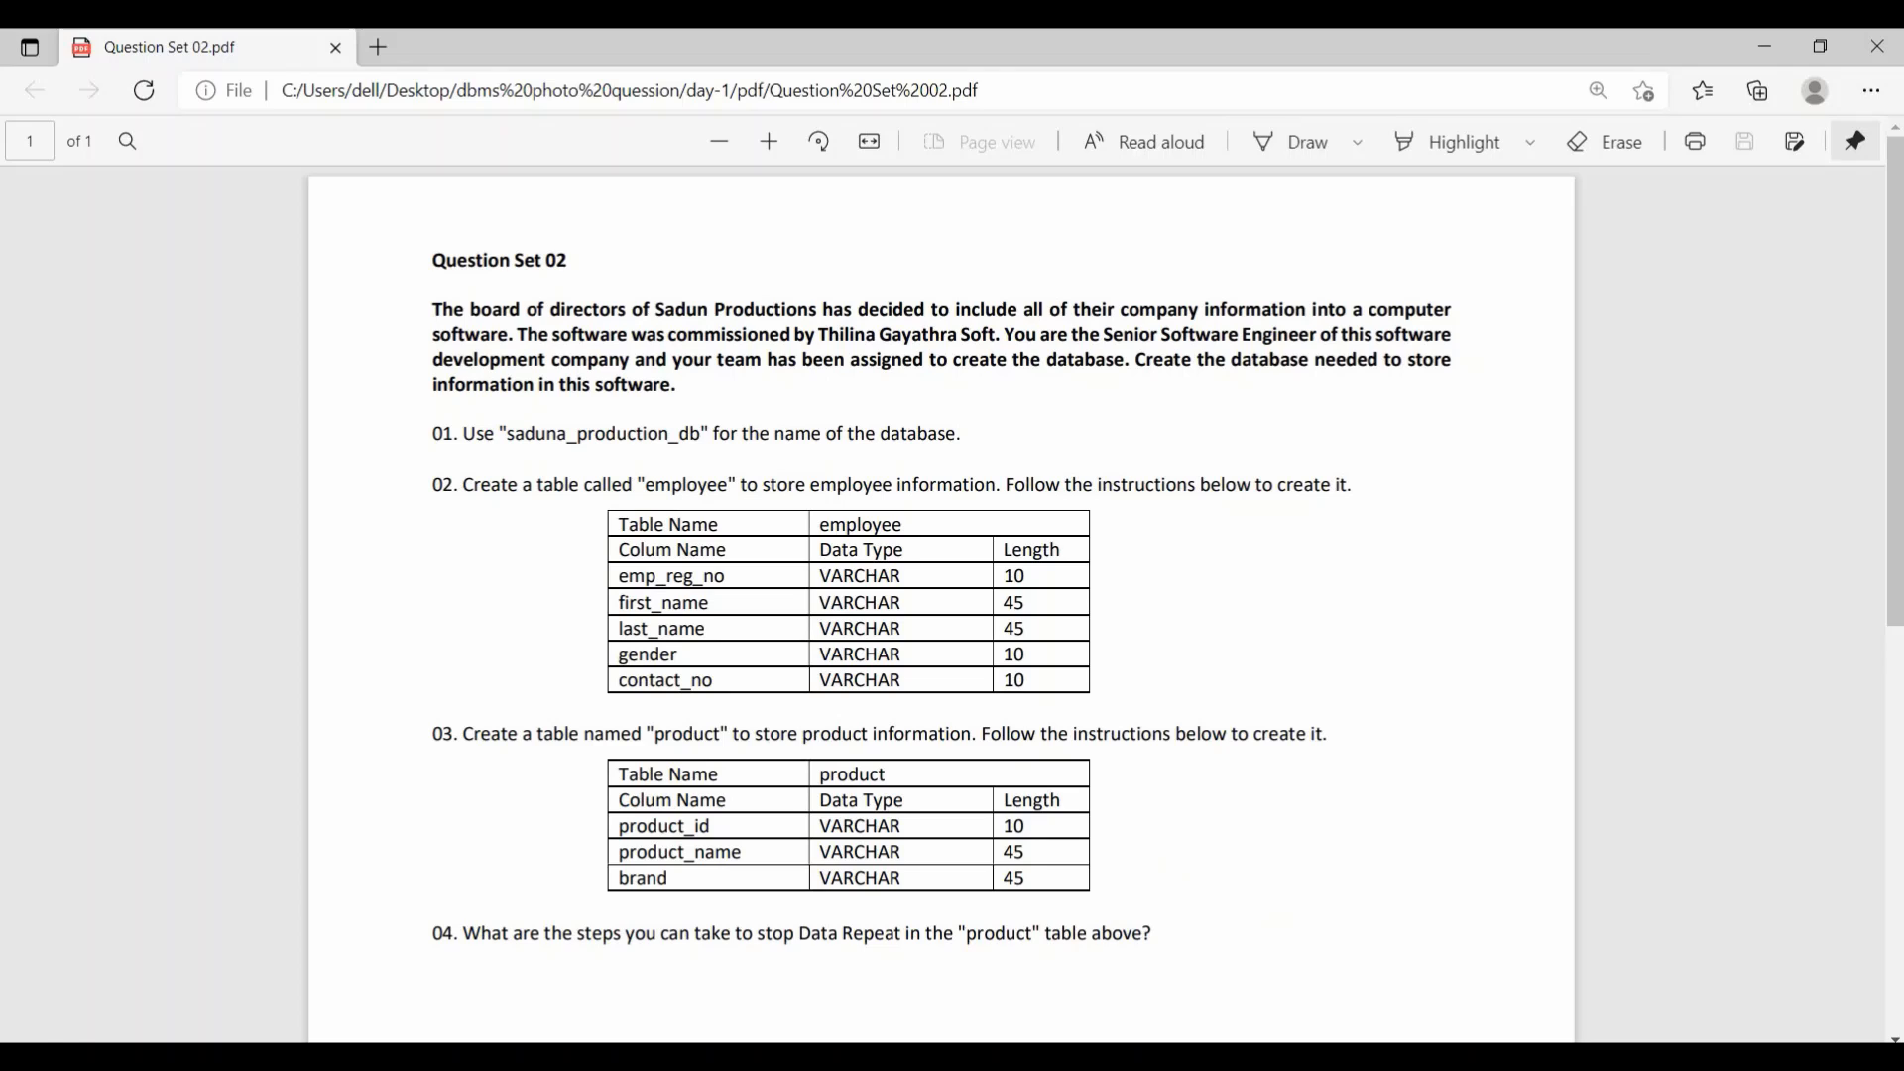
Switch back to MySQL Workbench, place a new table to the right of the employee table and name it product
{"action": "key", "text": "alt+Tab"}
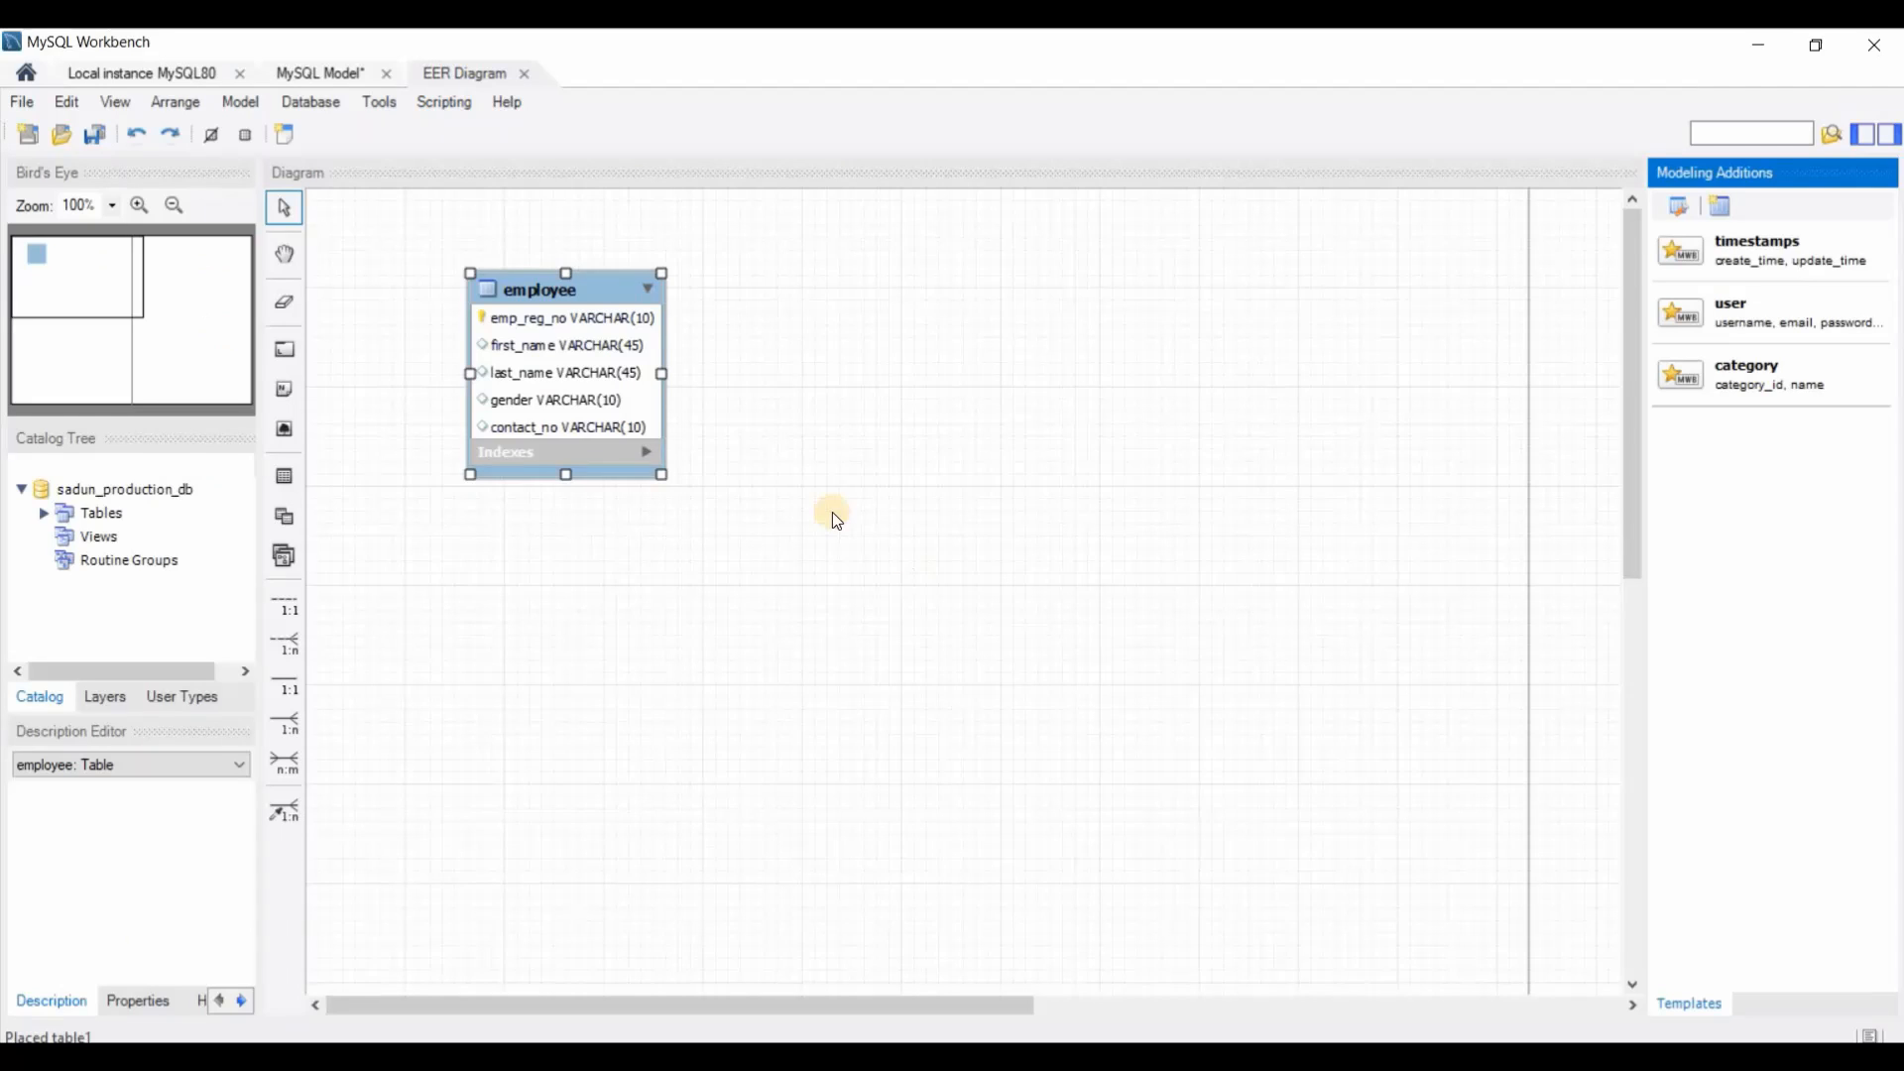
{"action": "left_click", "coordinate": [287, 477]}
{"action": "left_click", "coordinate": [989, 330]}
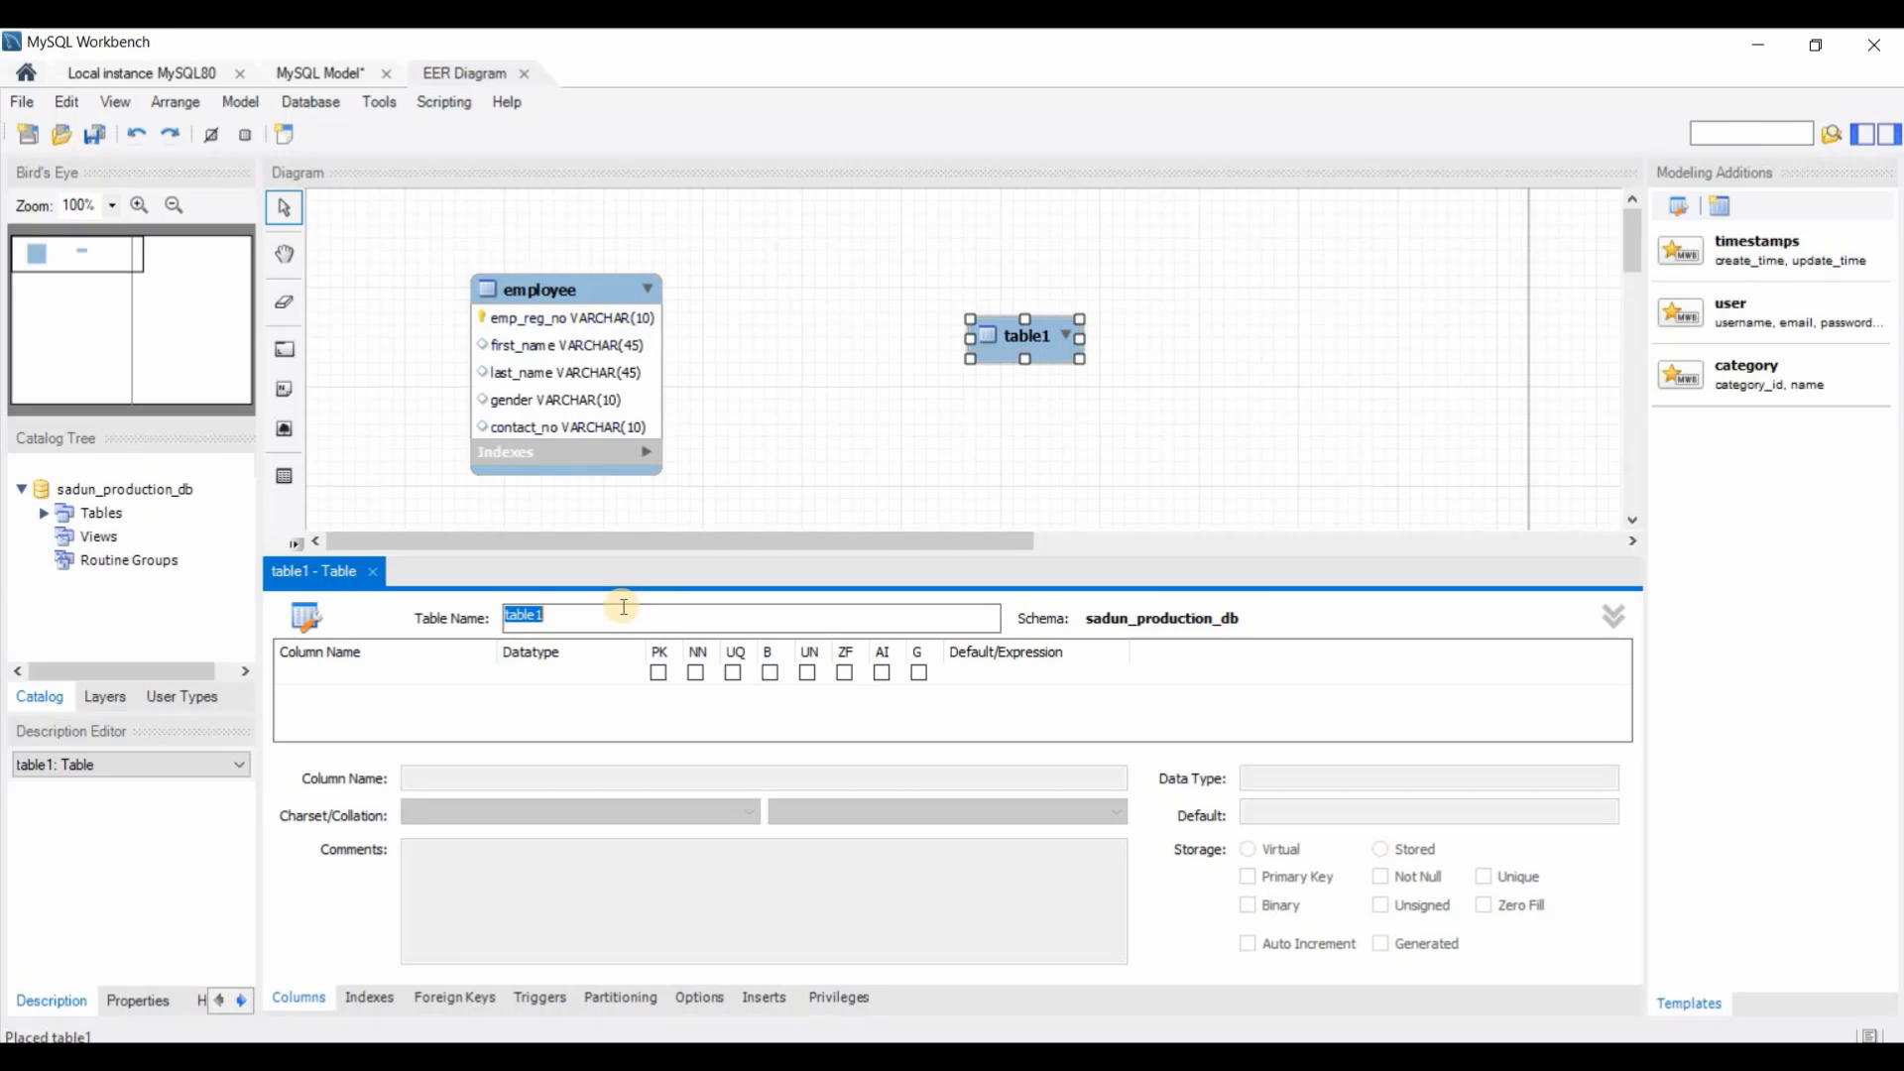
{"action": "key", "text": "BackSpace"}
{"action": "type", "text": "Product"}
Add the first column to the product table as product_id with datatype VARCHAR(10)
{"action": "left_click", "coordinate": [404, 678]}
{"action": "double_click", "coordinate": [404, 677]}
{"action": "left_click", "coordinate": [404, 677]}
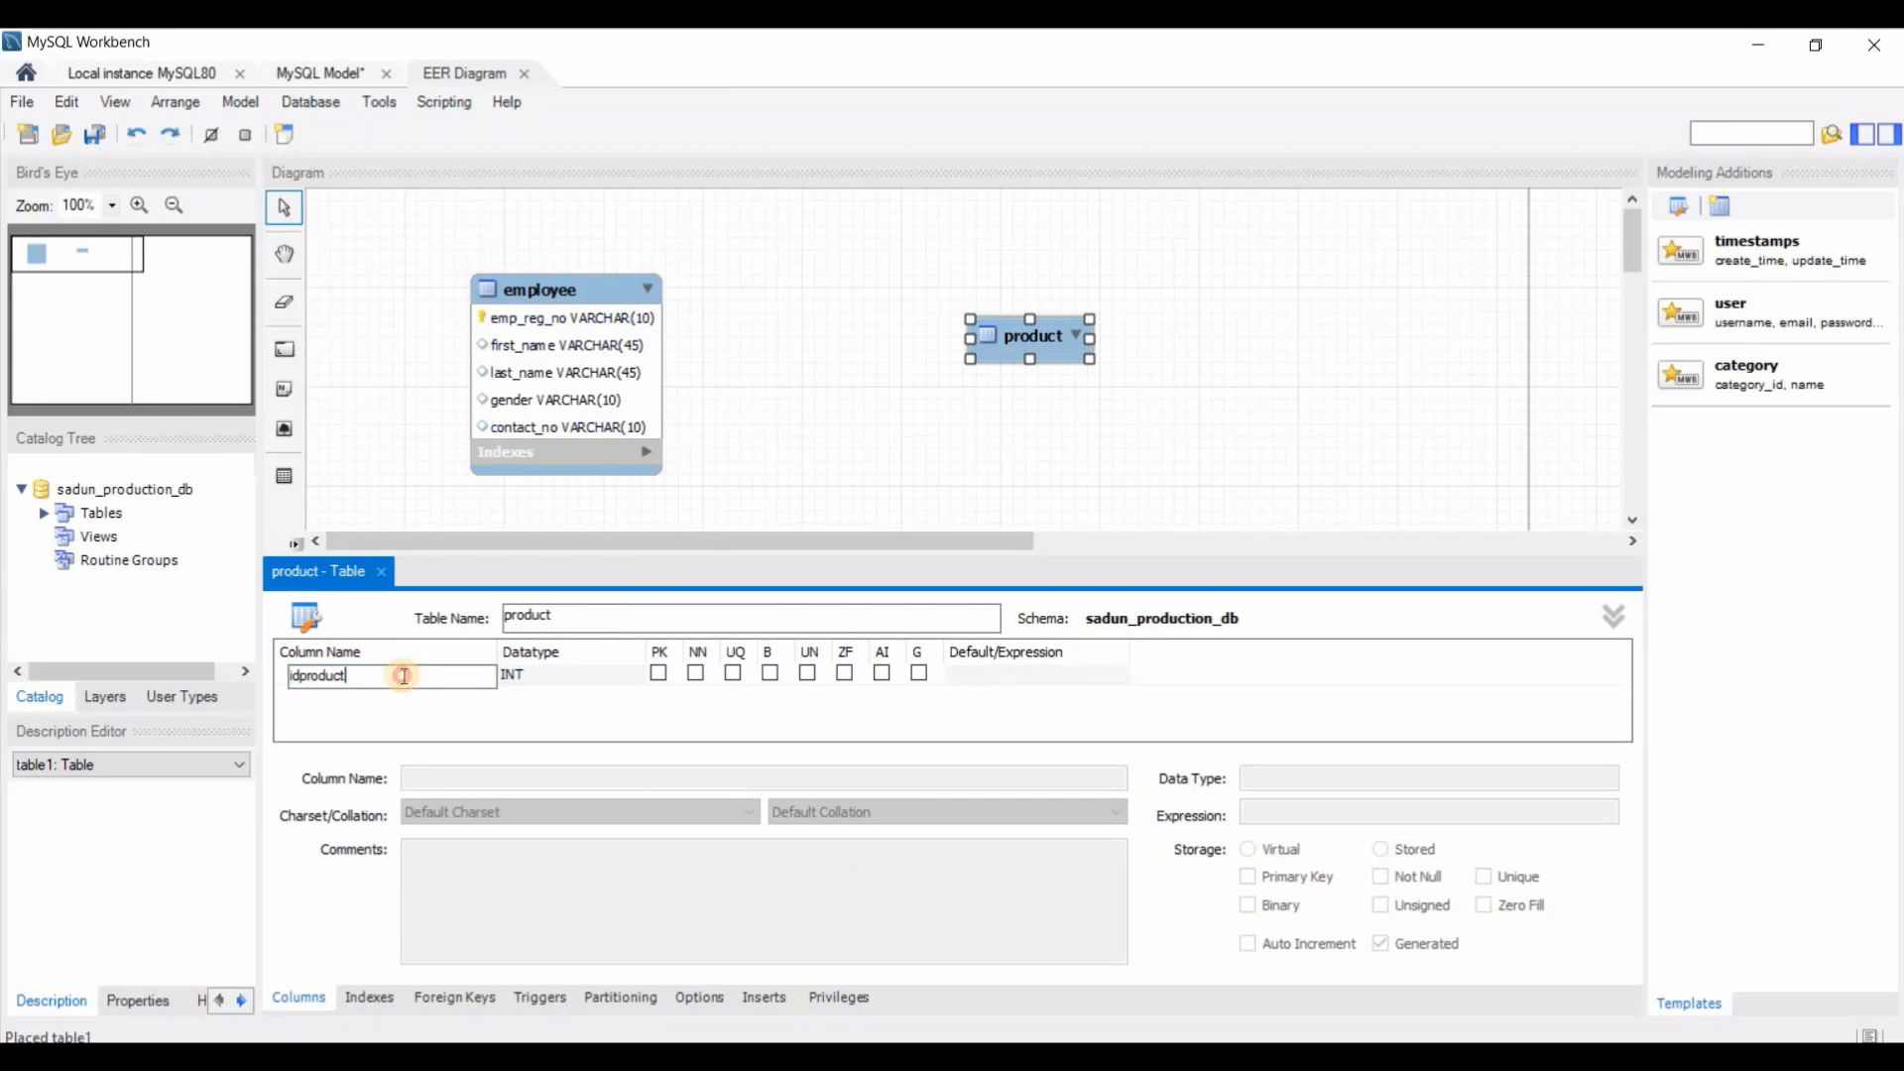
{"action": "double_click", "coordinate": [300, 680]}
{"action": "key", "text": "BackSpace"}
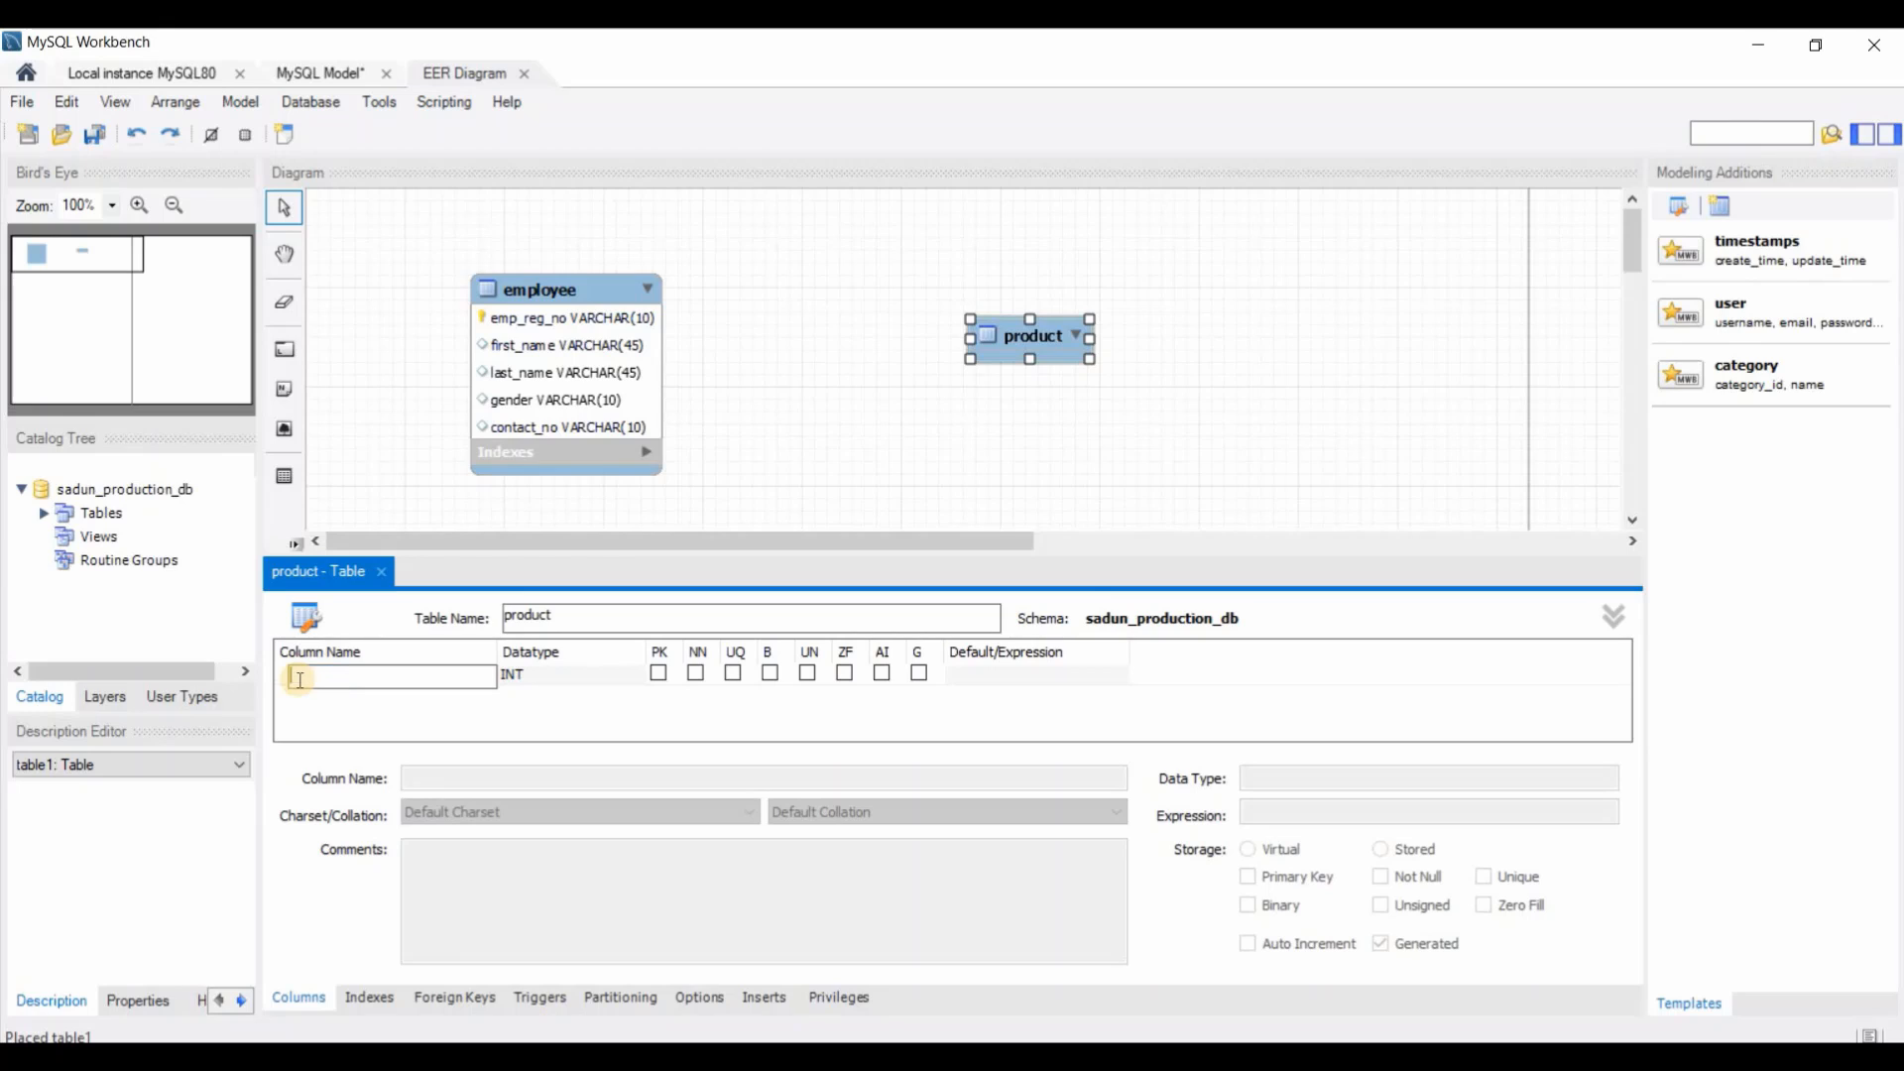
{"action": "type", "text": "product_id"}
{"action": "left_click", "coordinate": [561, 676]}
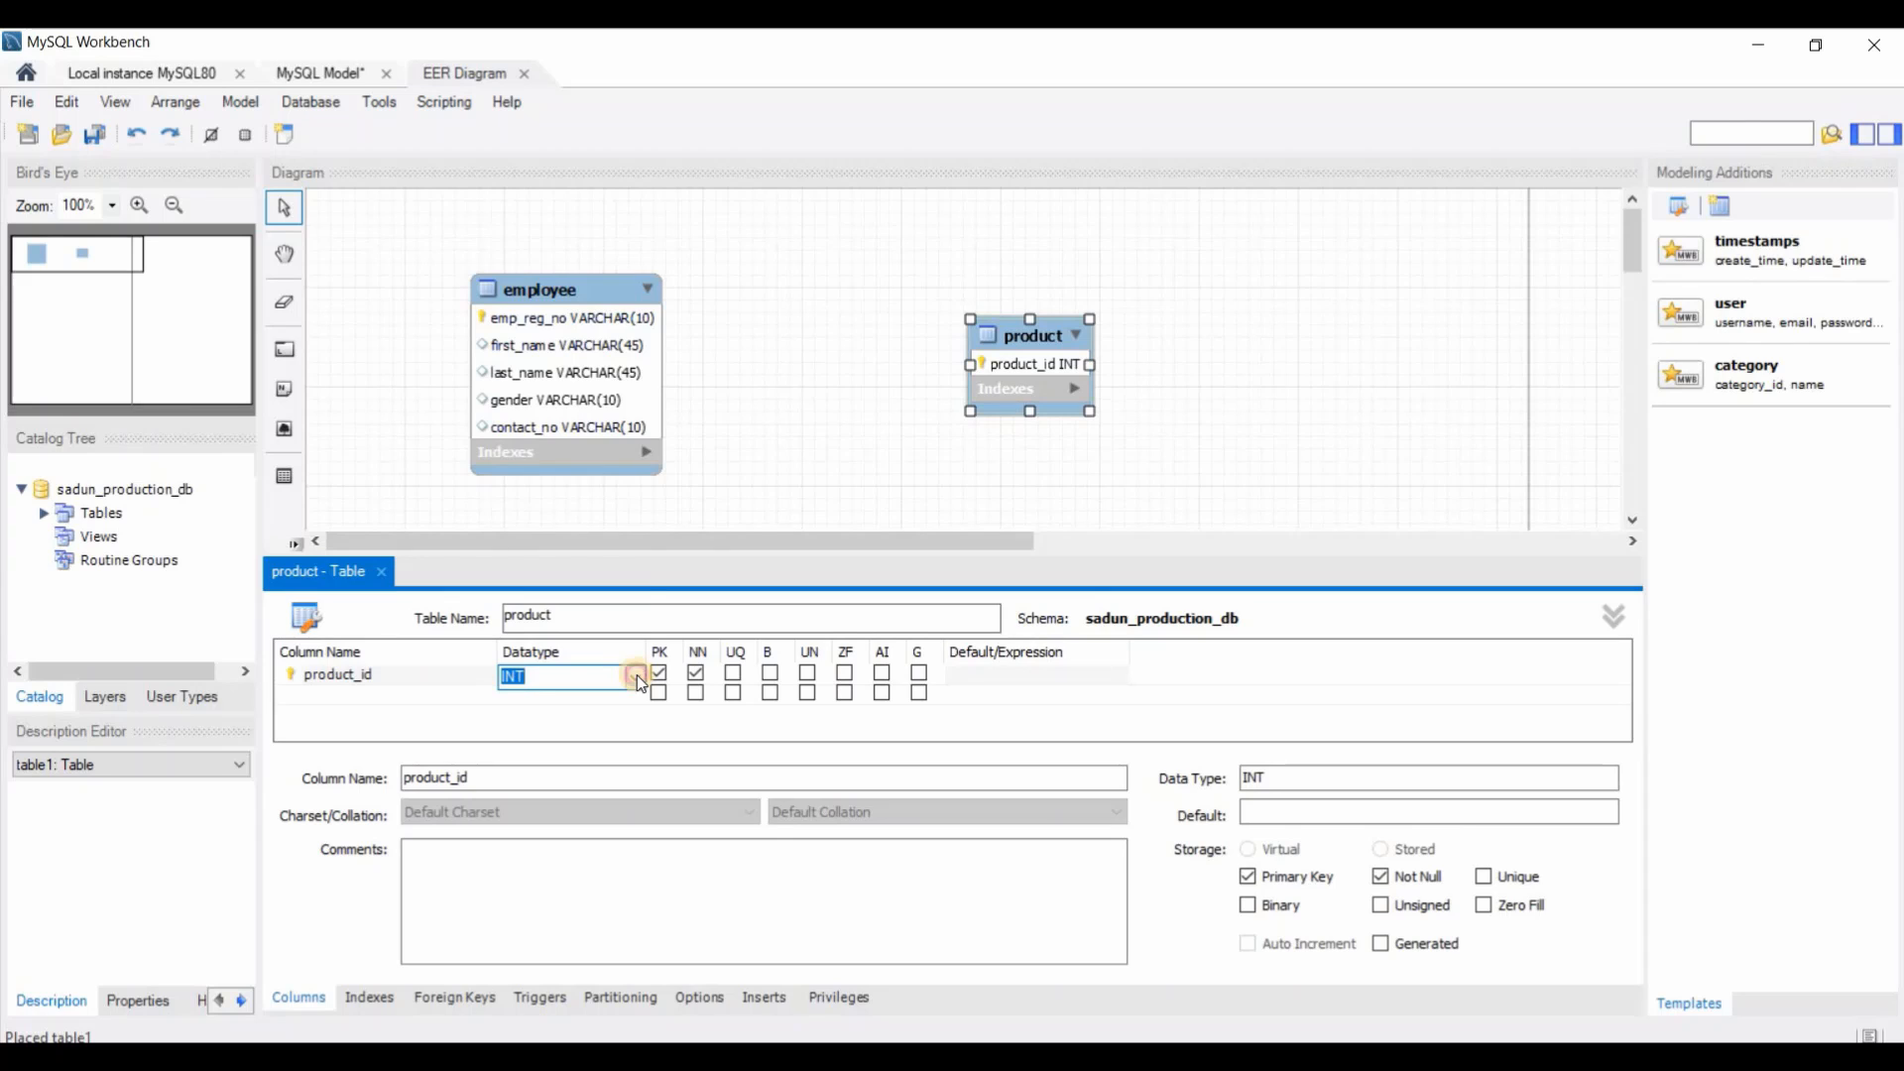
{"action": "left_click", "coordinate": [635, 677]}
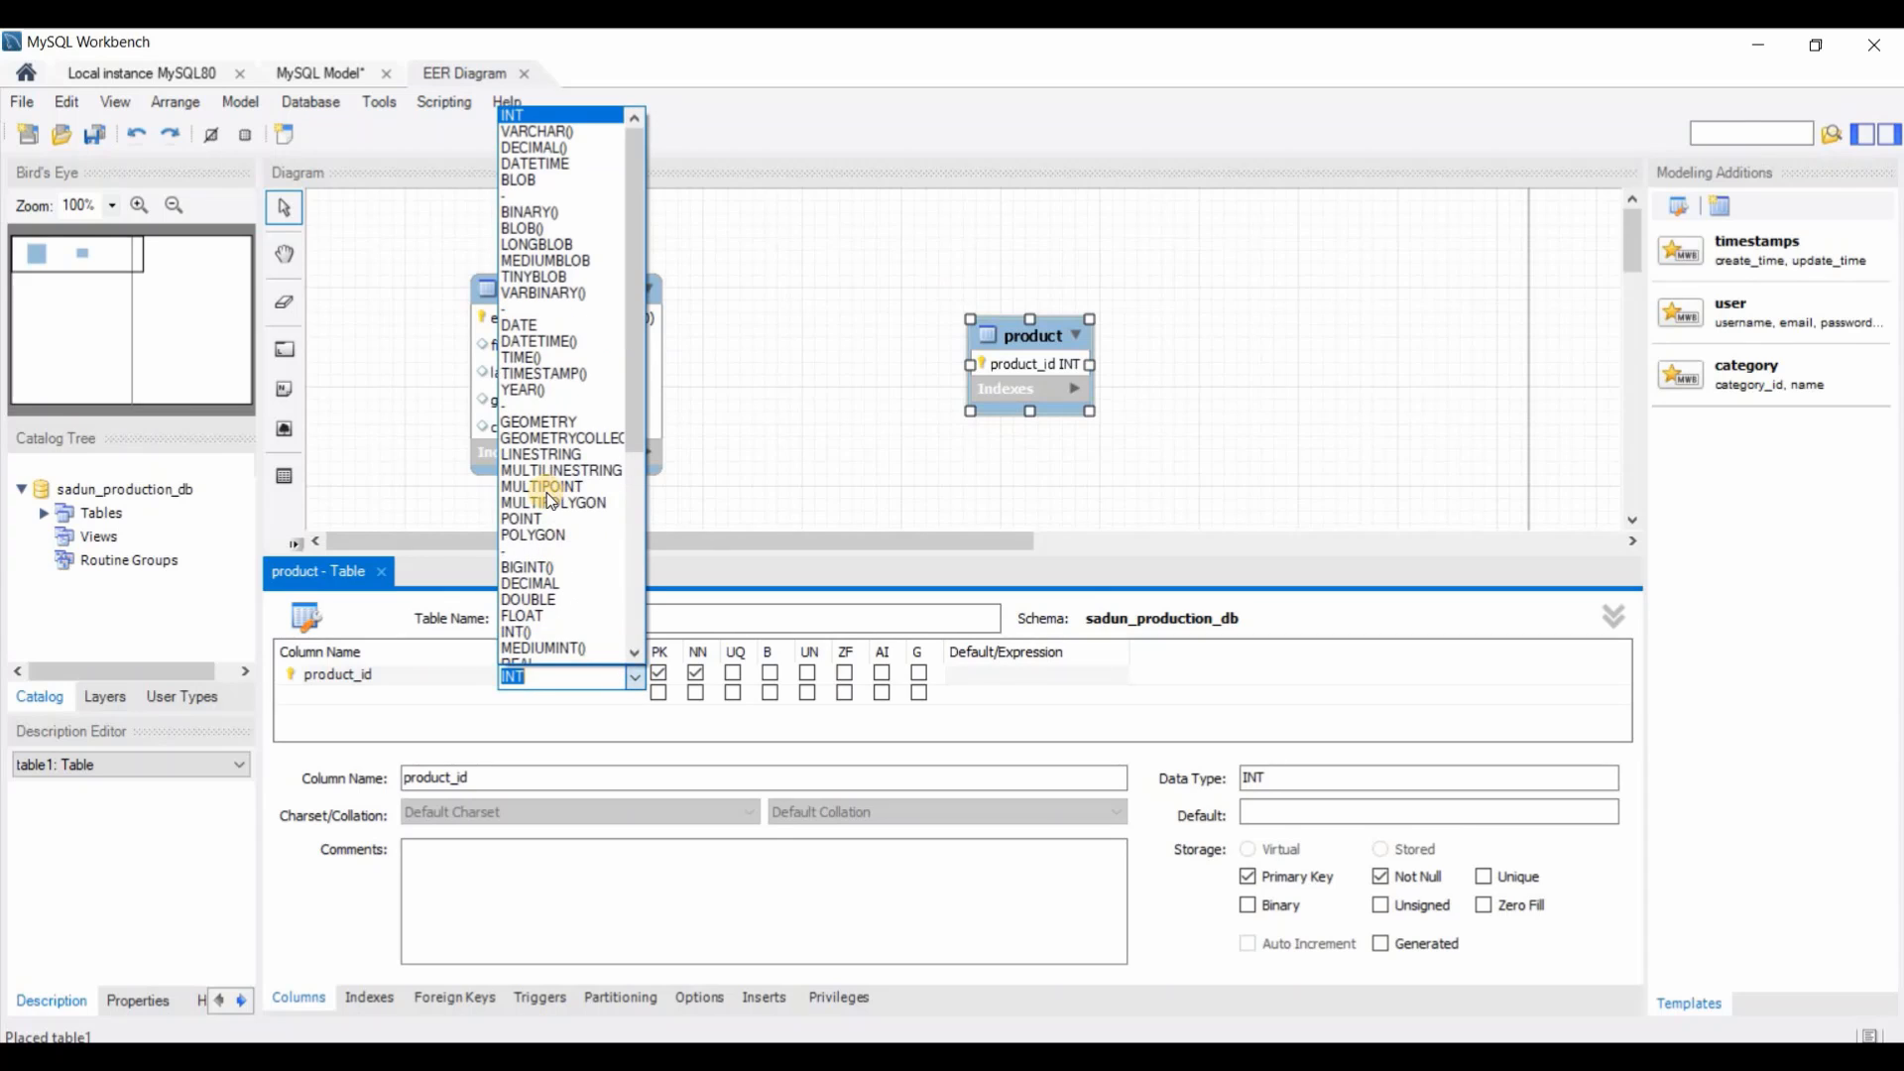
{"action": "left_click", "coordinate": [556, 131]}
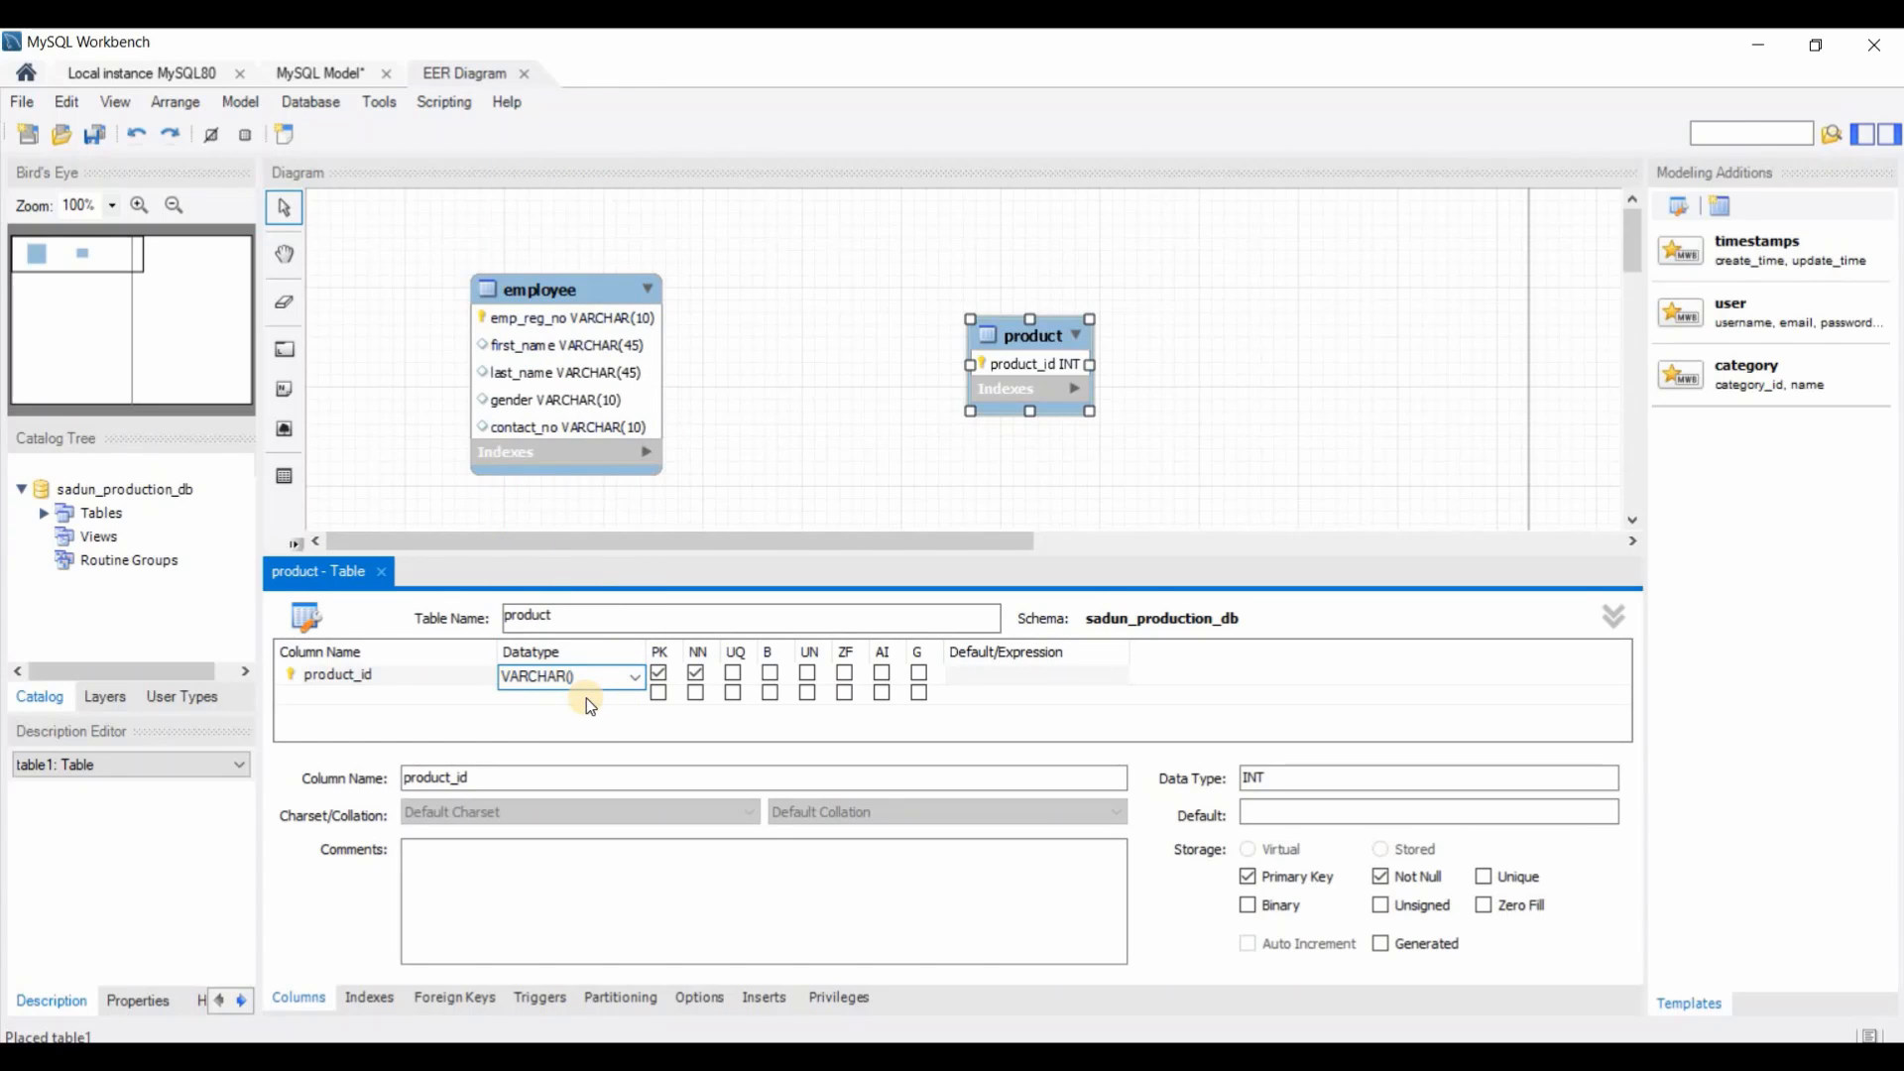
{"action": "type", "text": "10"}
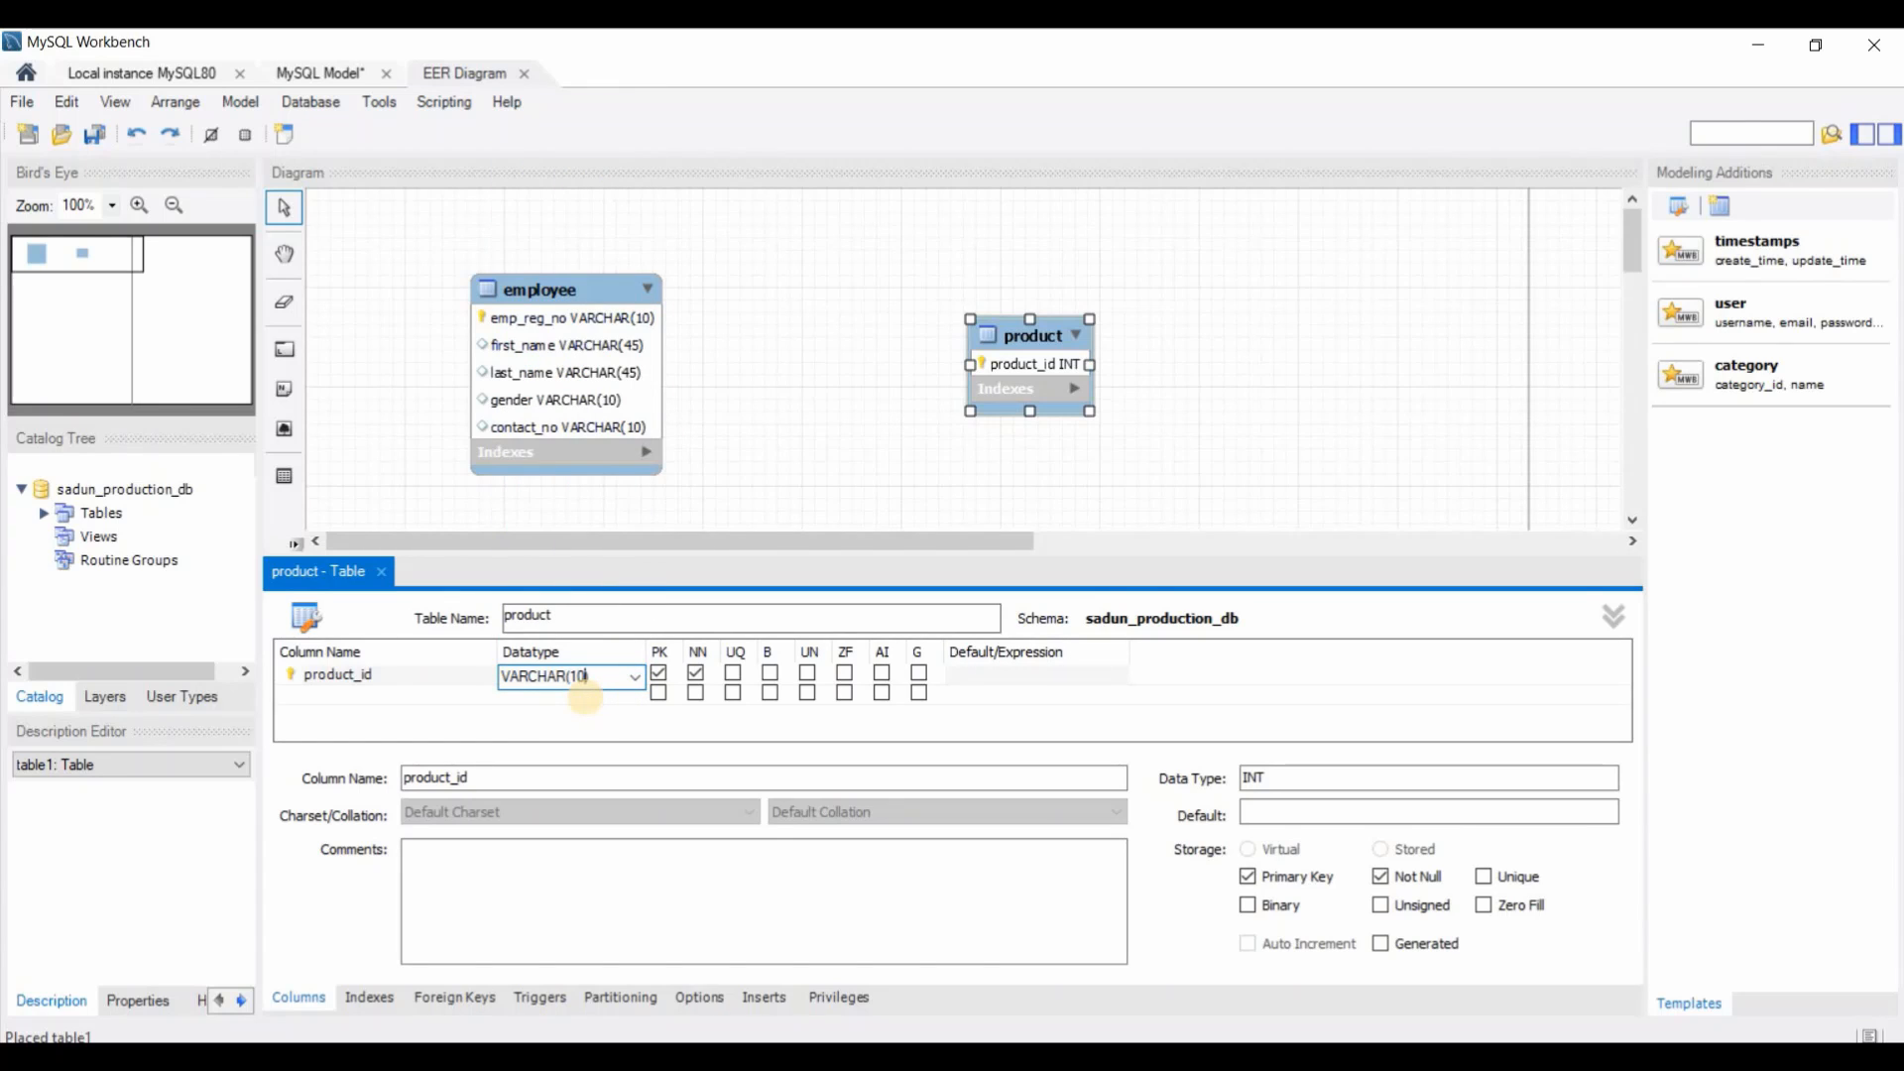
Add a second column named product_name to the product table, with datatype VARCHAR(45)
{"action": "left_click", "coordinate": [360, 700]}
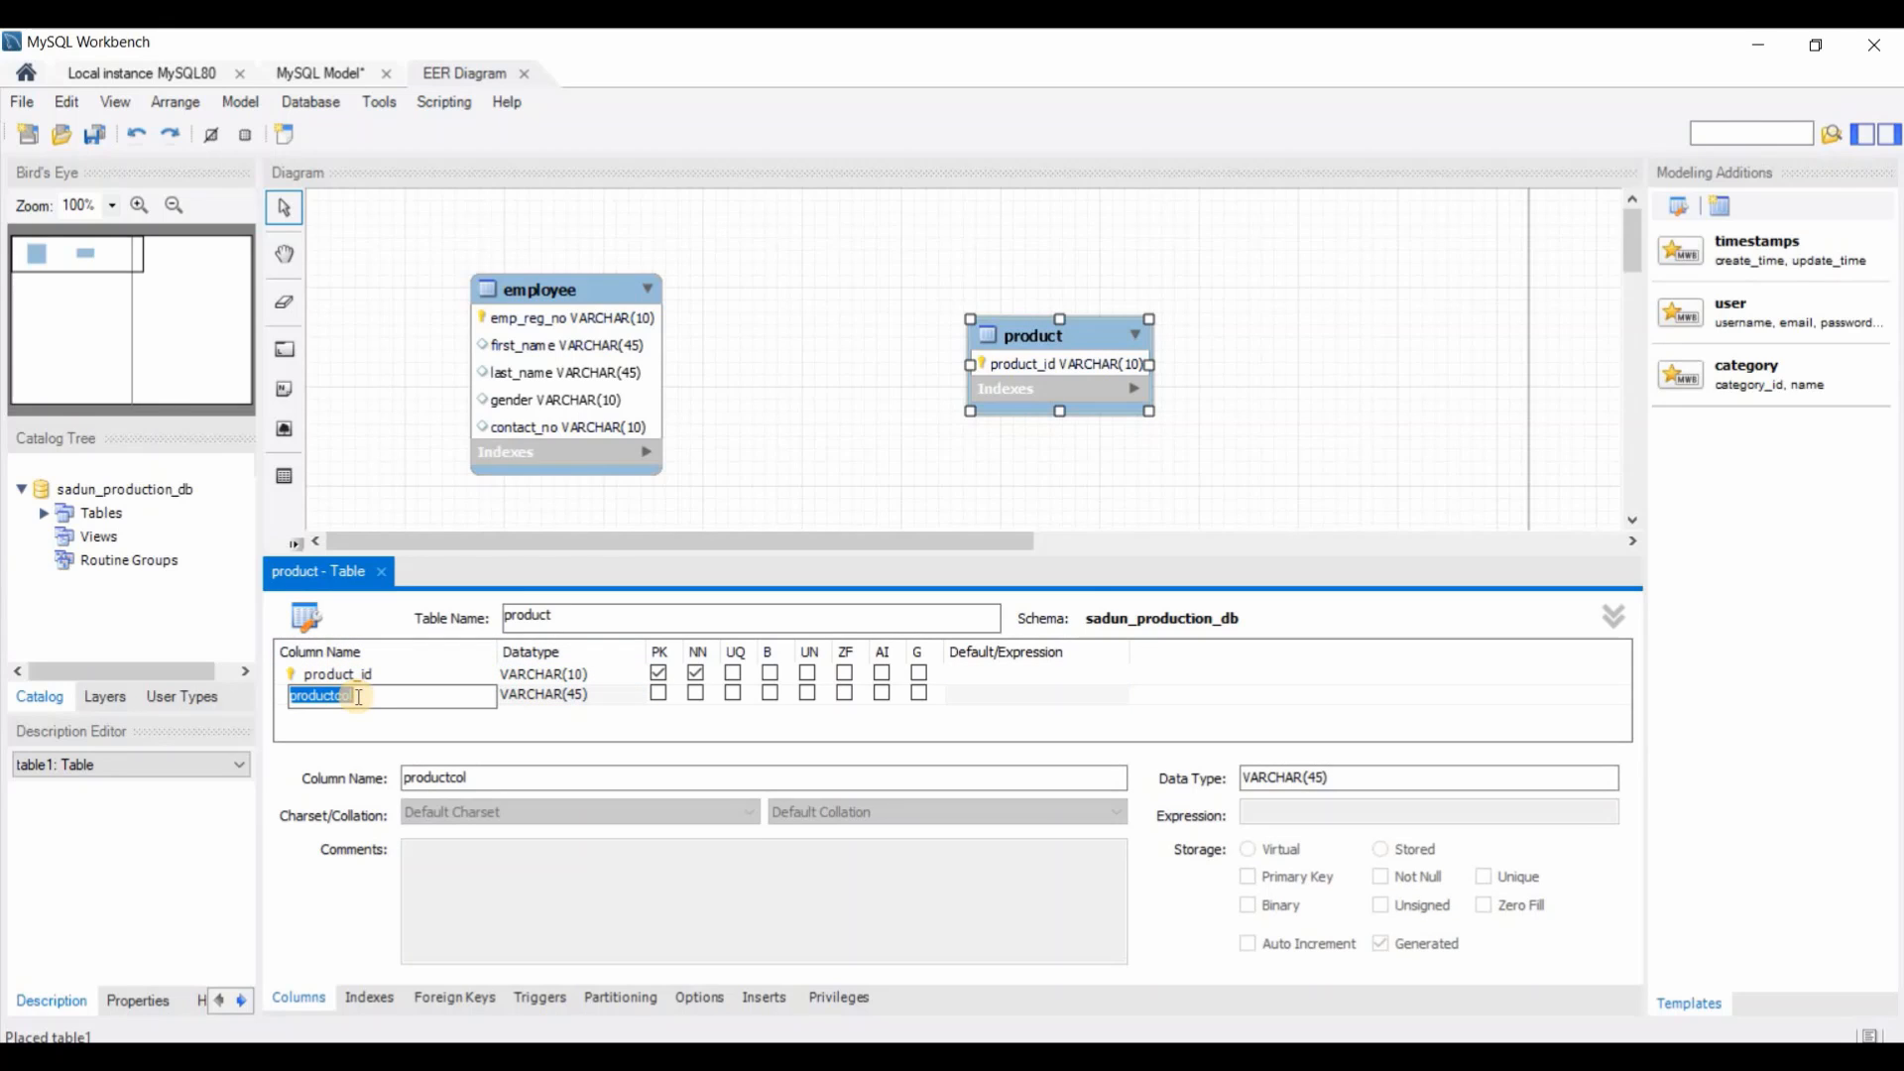
{"action": "key", "text": "BackSpace"}
{"action": "type", "text": "product_name"}
Add a third column named brand with datatype VARCHAR(45) to the product table and move the table slightly up on the diagram
{"action": "left_click", "coordinate": [373, 723]}
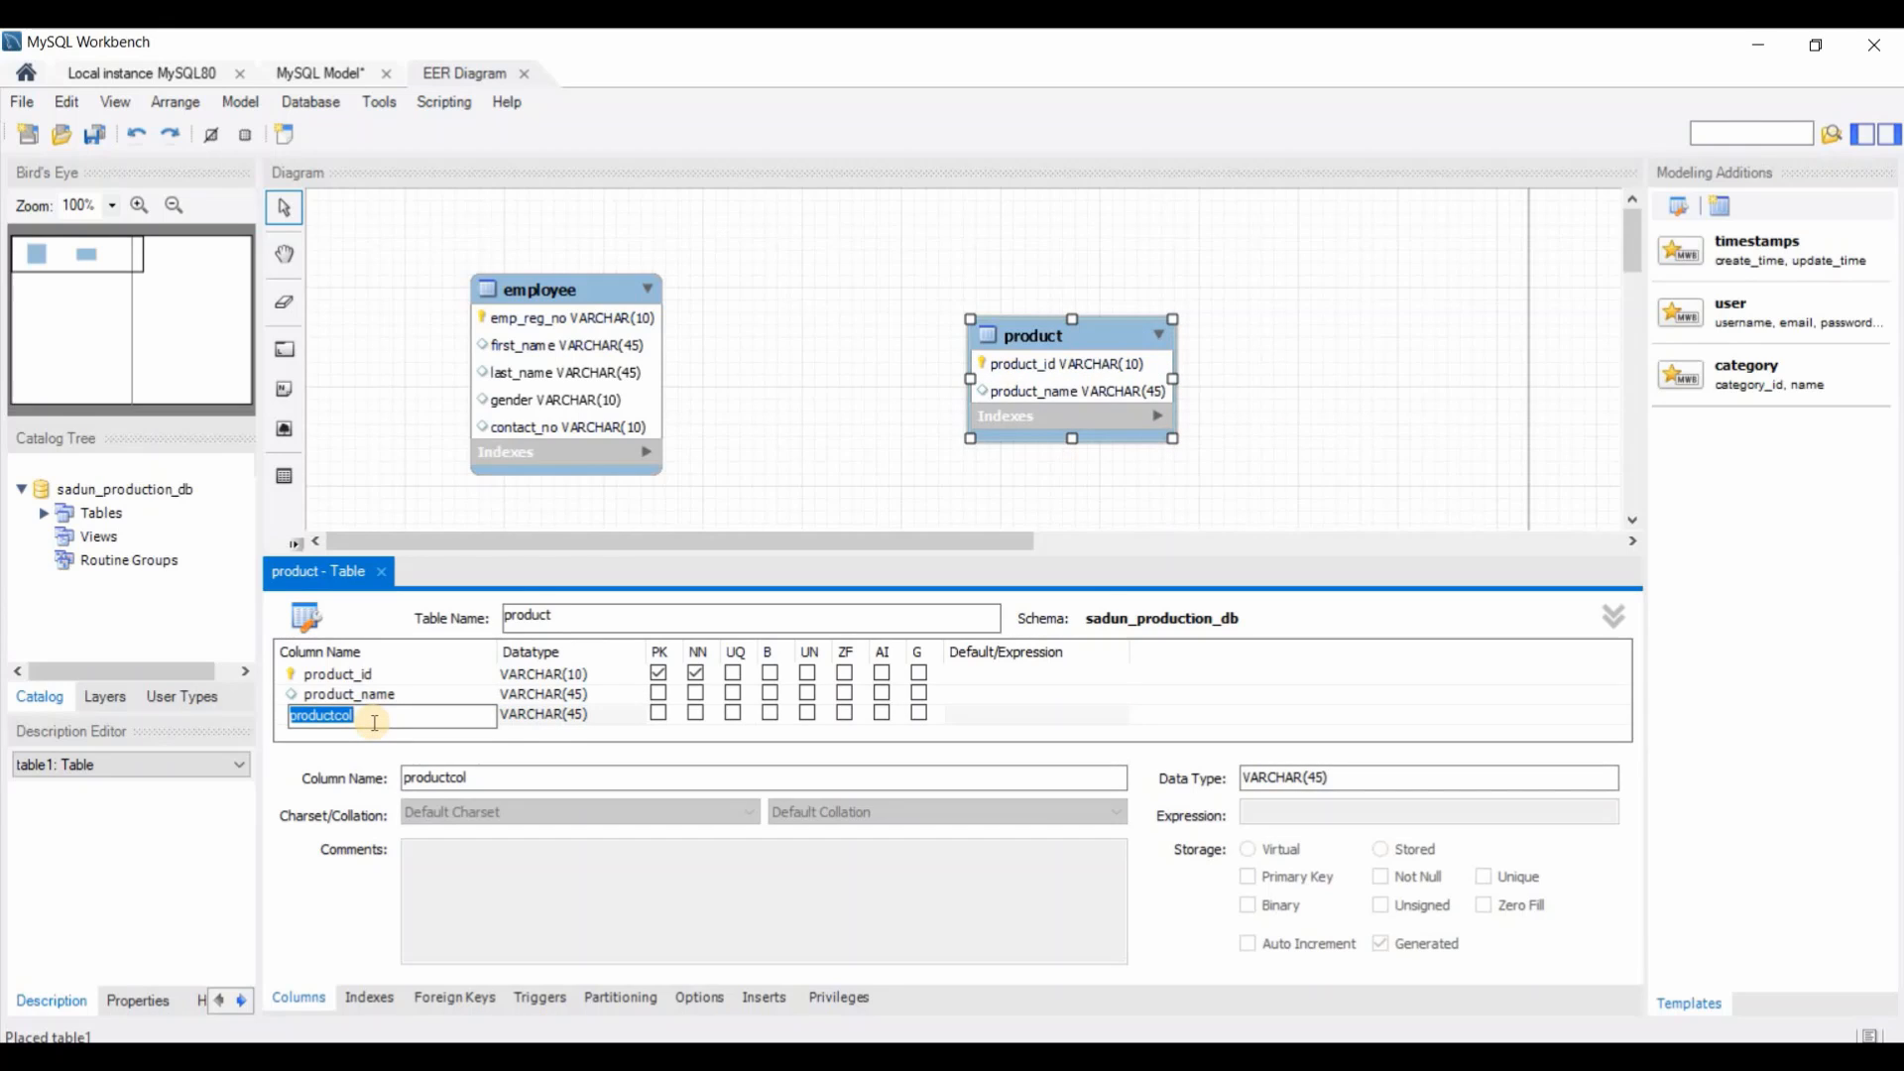
{"action": "key", "text": "BackSpace"}
{"action": "type", "text": "brand"}
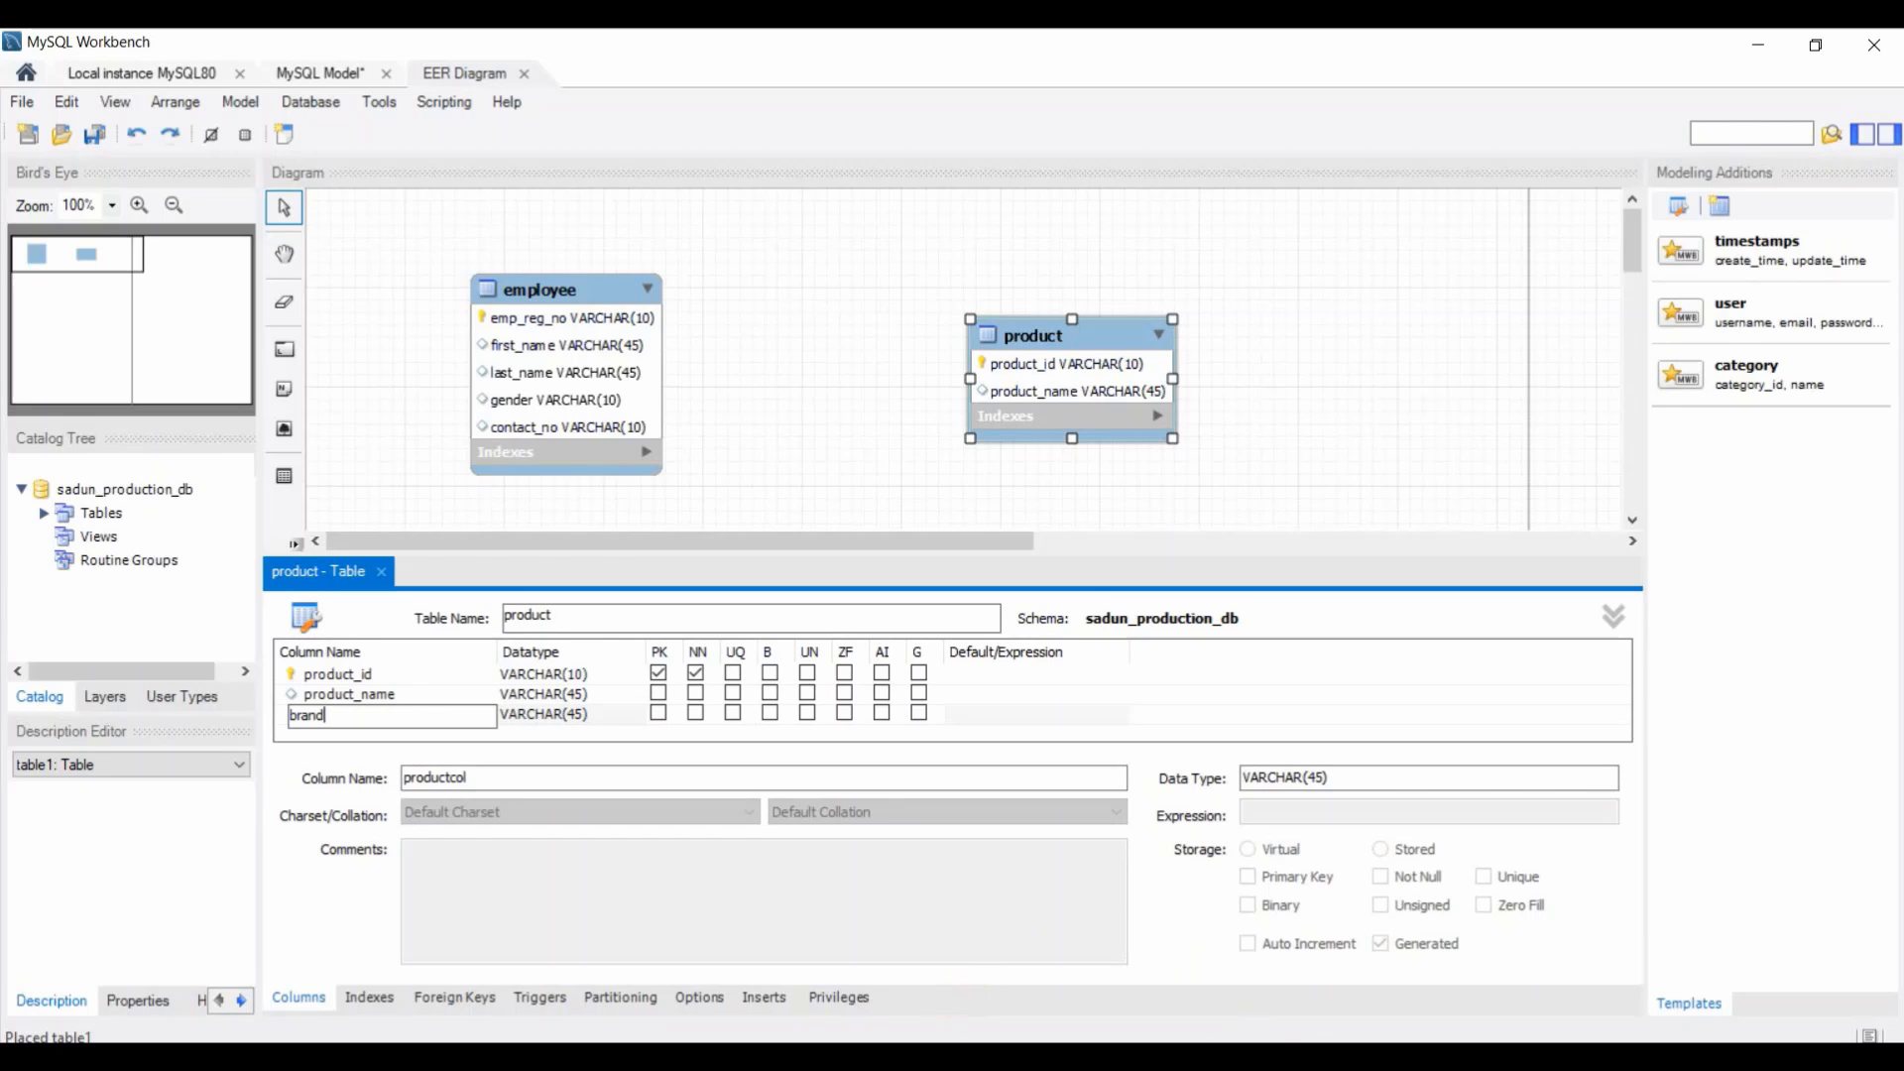
{"action": "key", "text": "alt+Tab"}
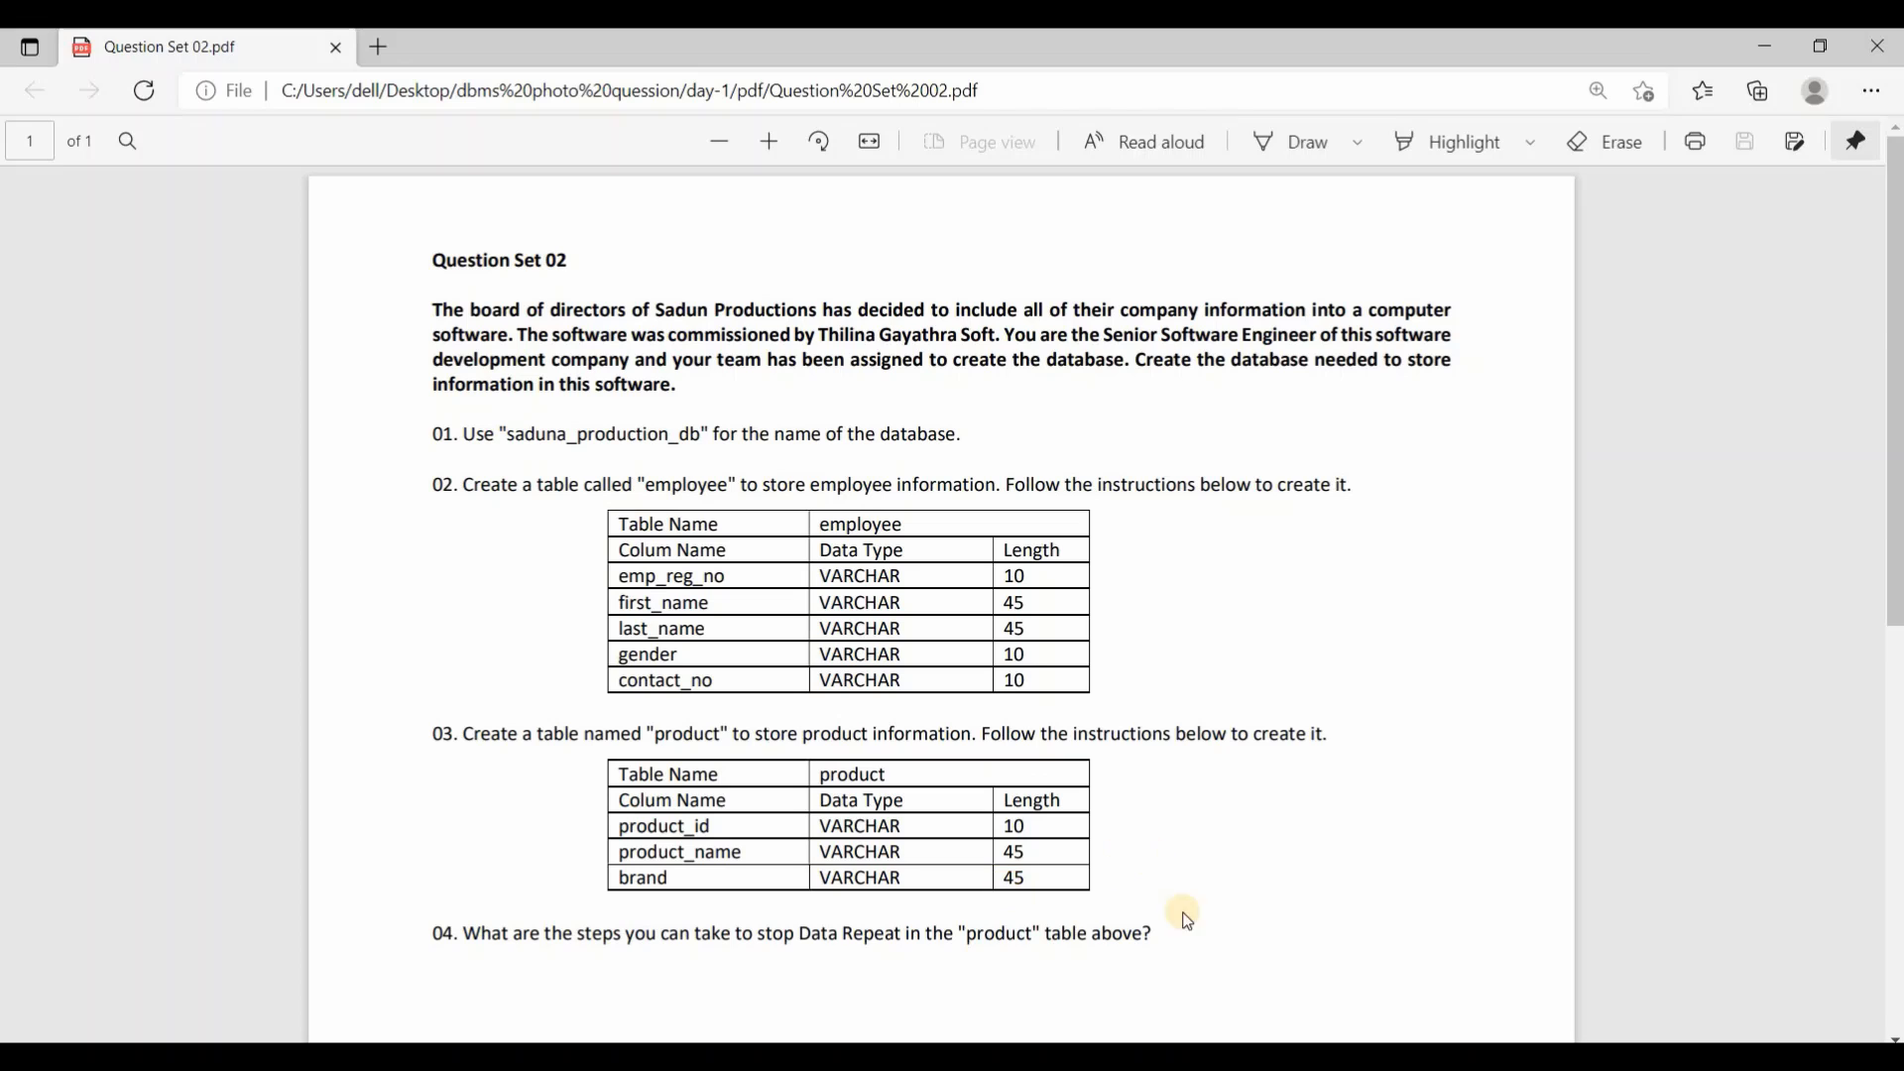
{"action": "key", "text": "alt+Tab"}
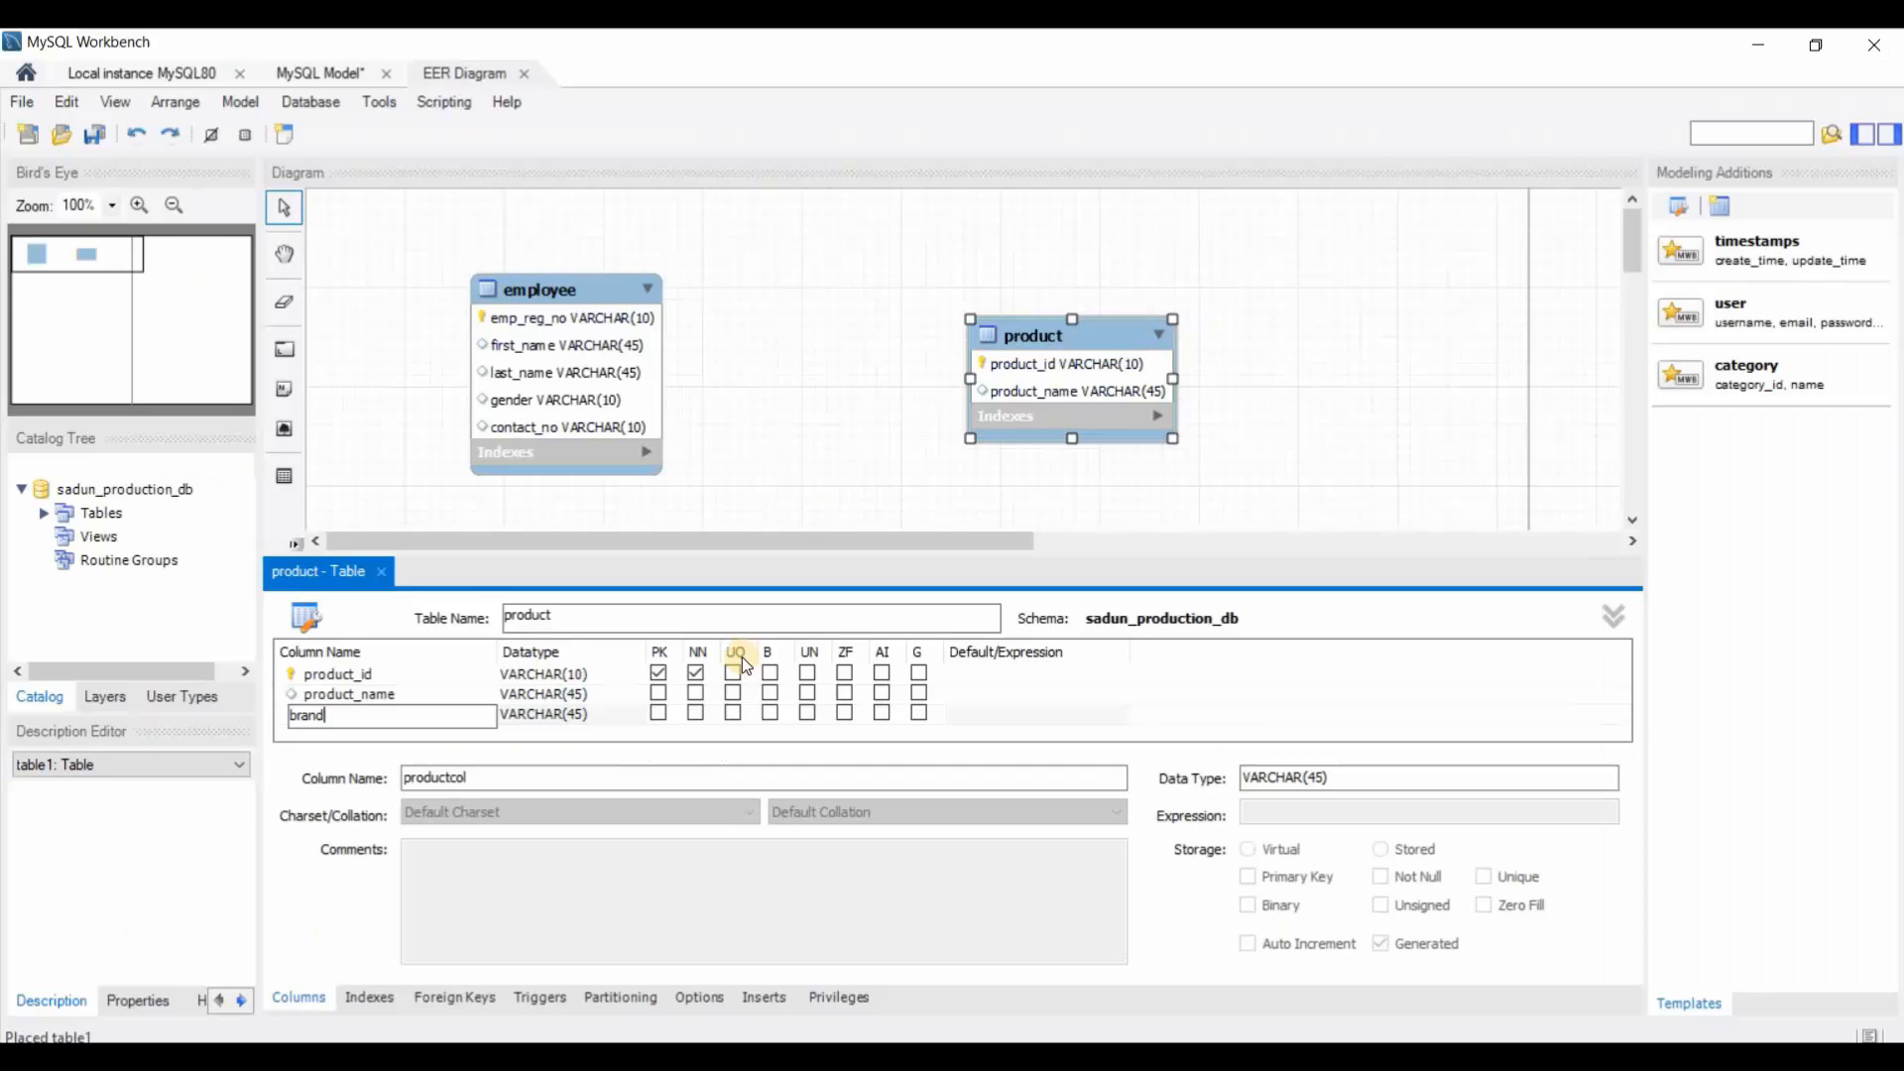
{"action": "left_click", "coordinate": [438, 735]}
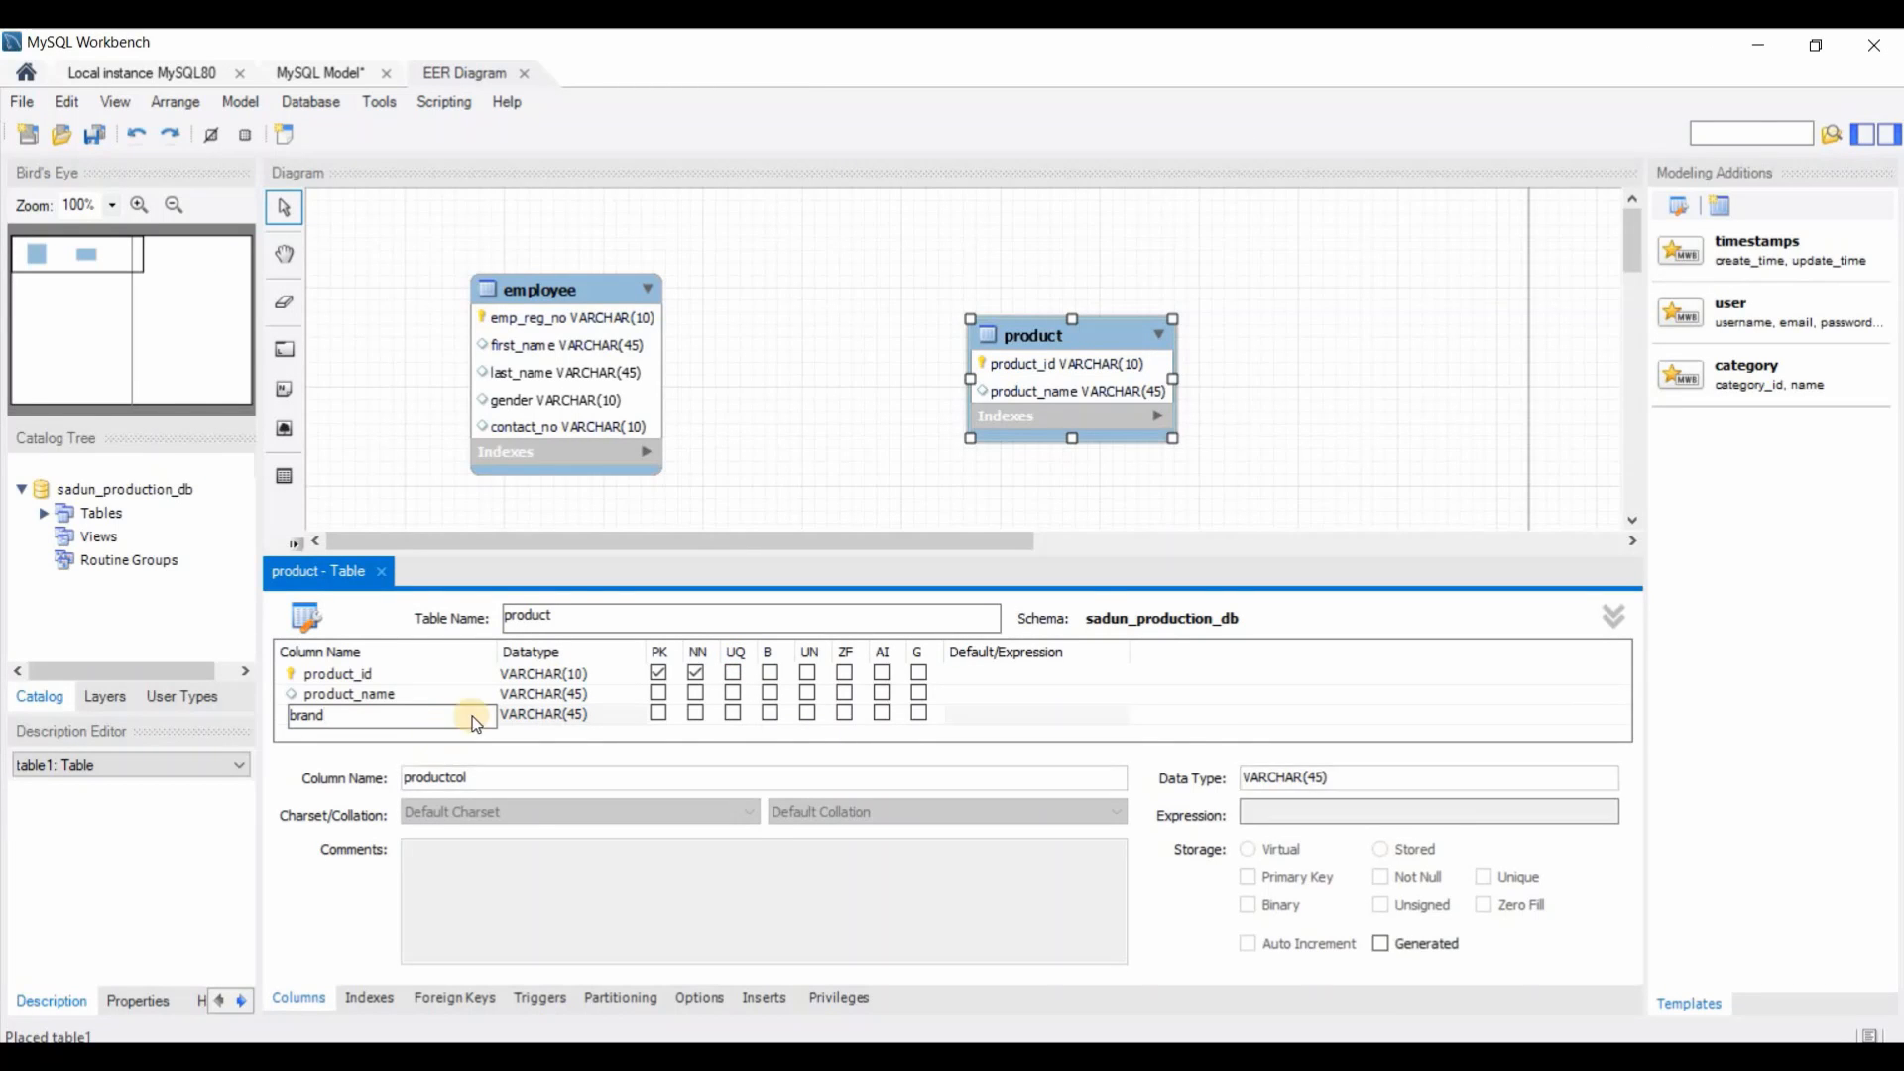
{"action": "left_click_drag", "start_coordinate": [1035, 379], "coordinate": [1027, 362]}
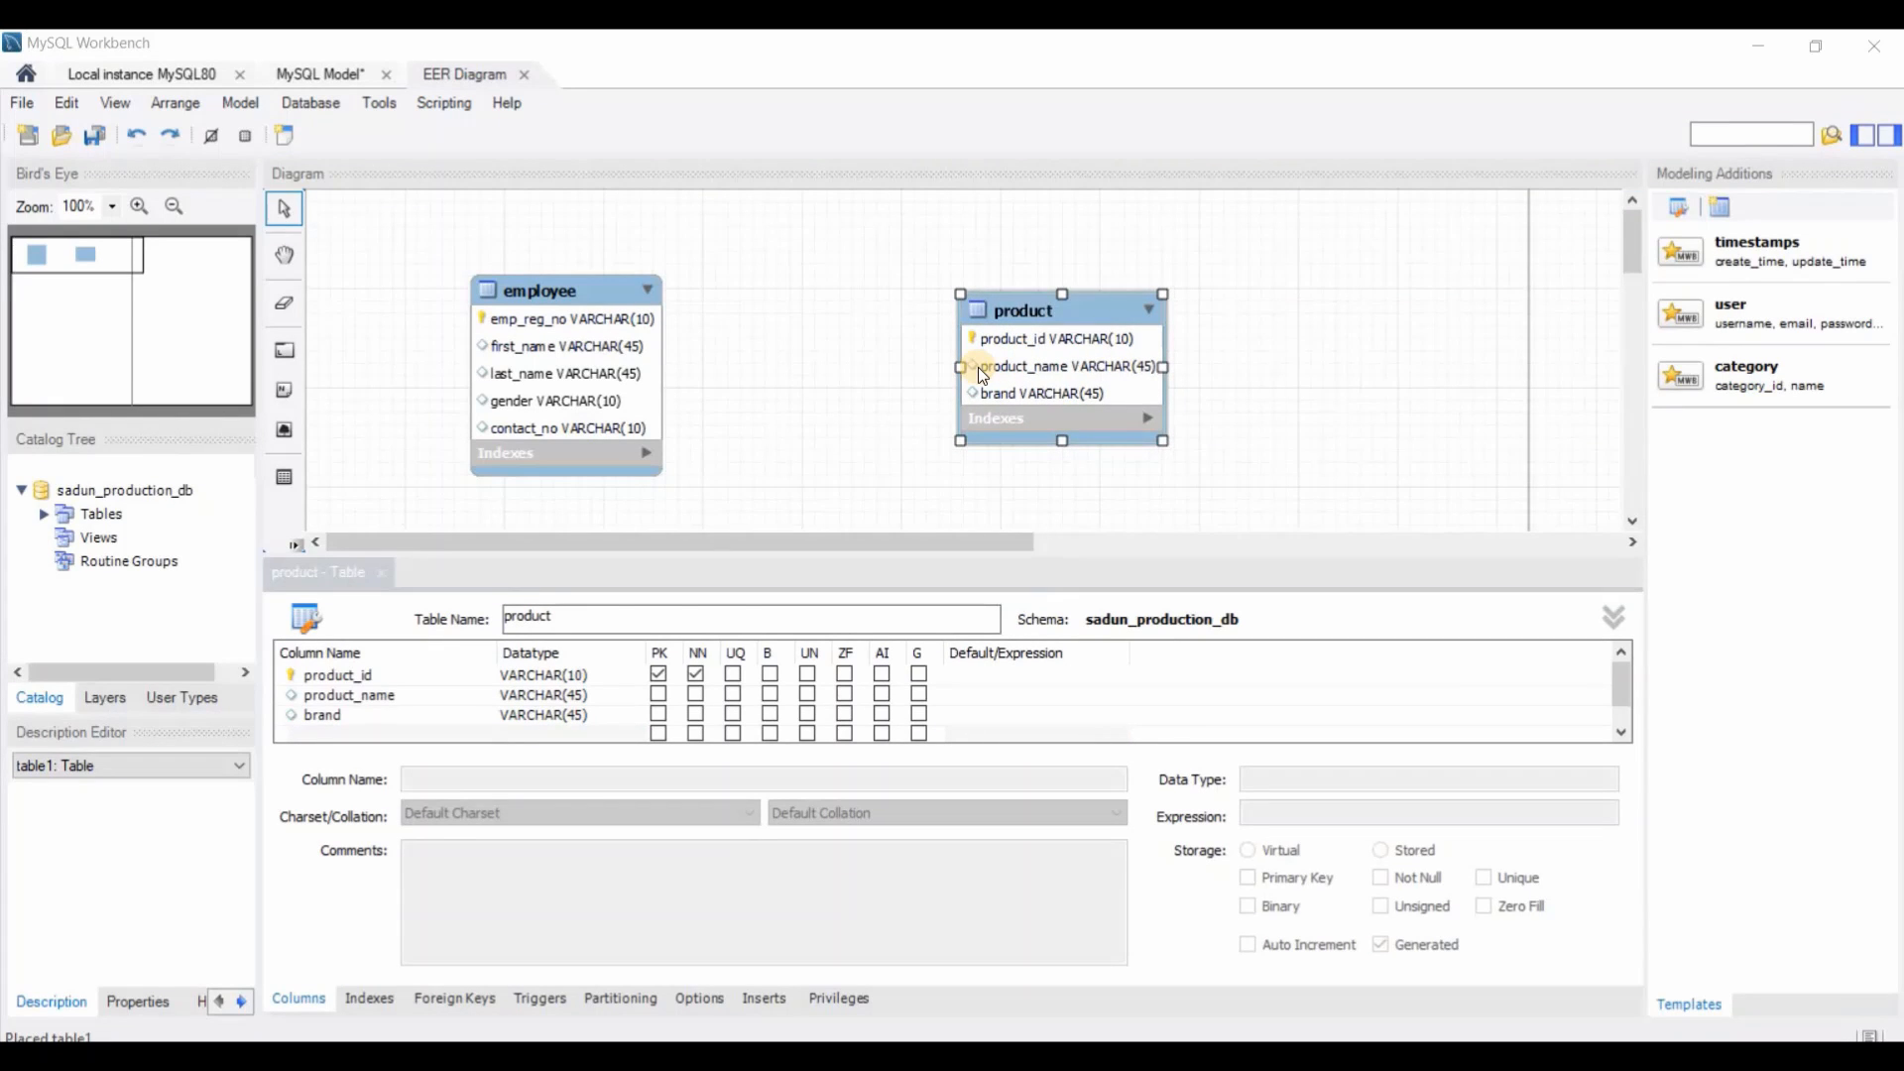
{"action": "left_click", "coordinate": [1336, 842]}
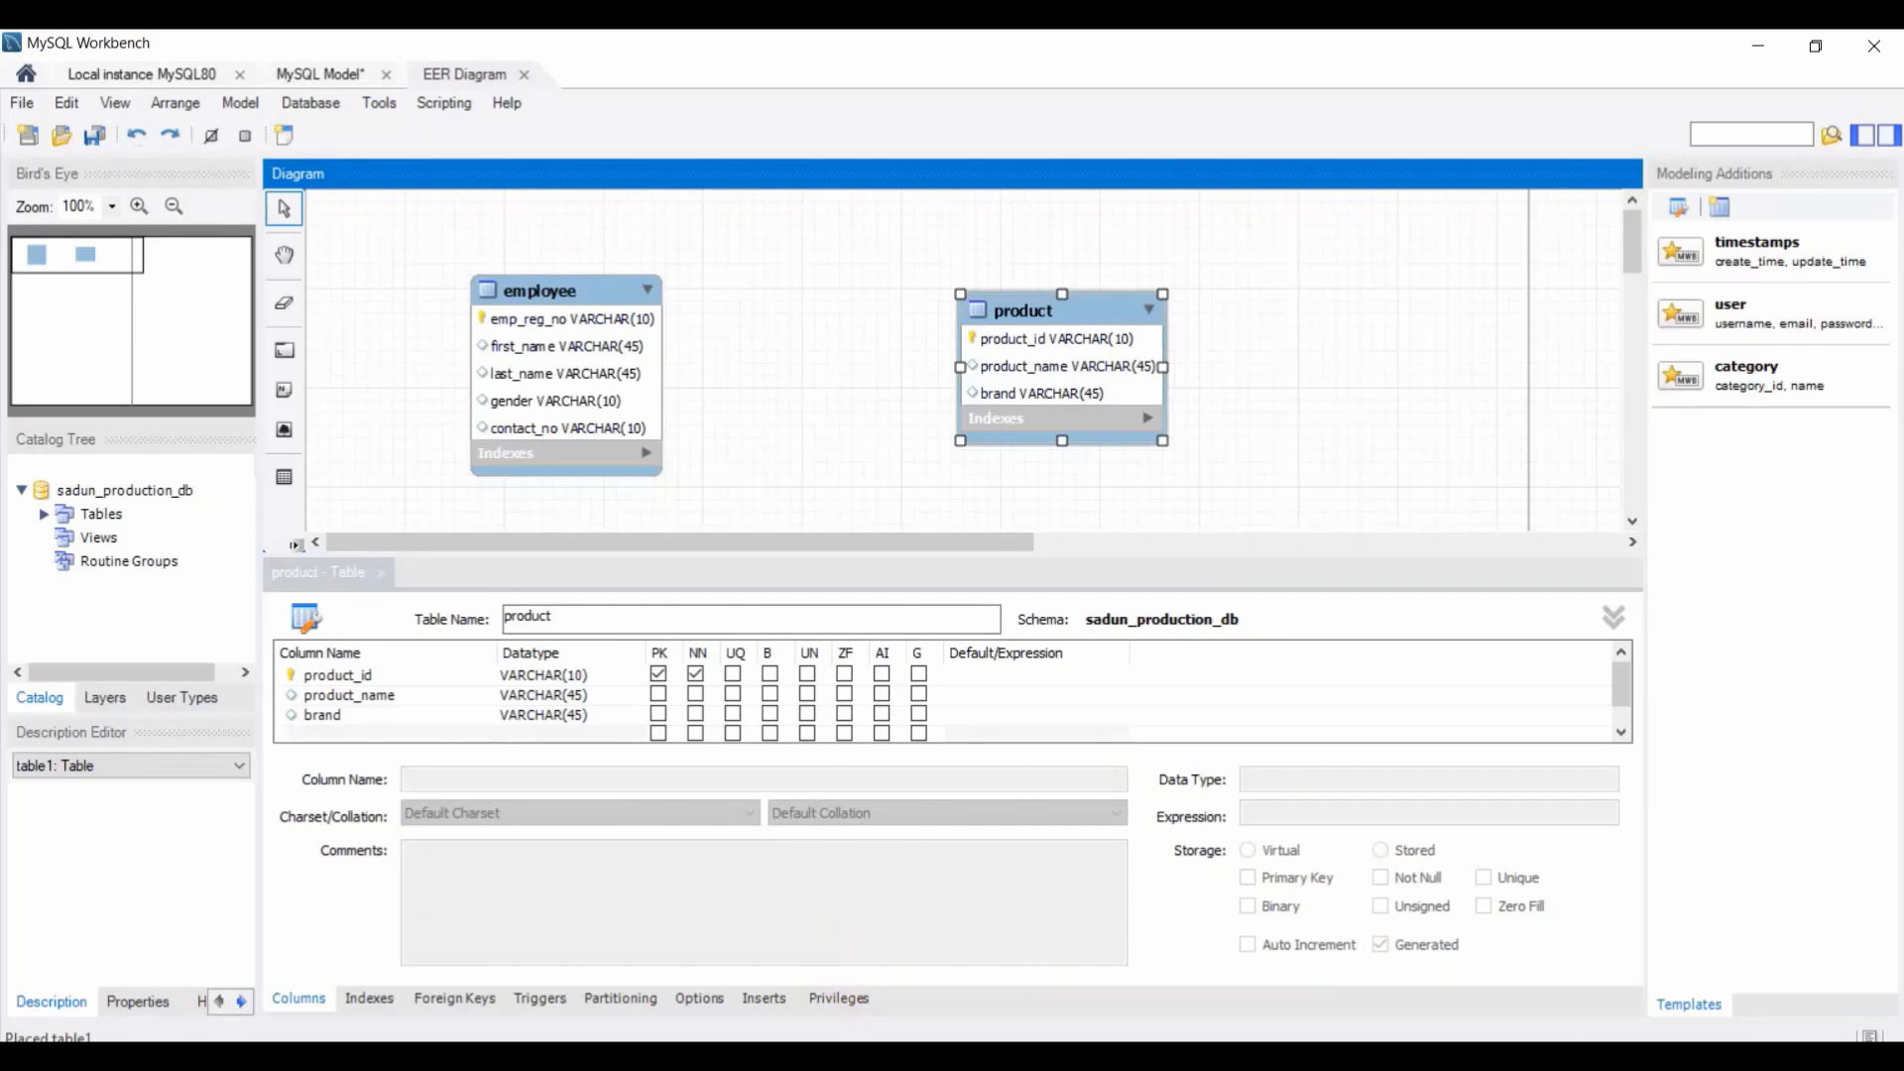
Switch to the Question Set 02 PDF and read question 04 about stopping data repeat in the product table
{"action": "key", "text": "alt+Tab"}
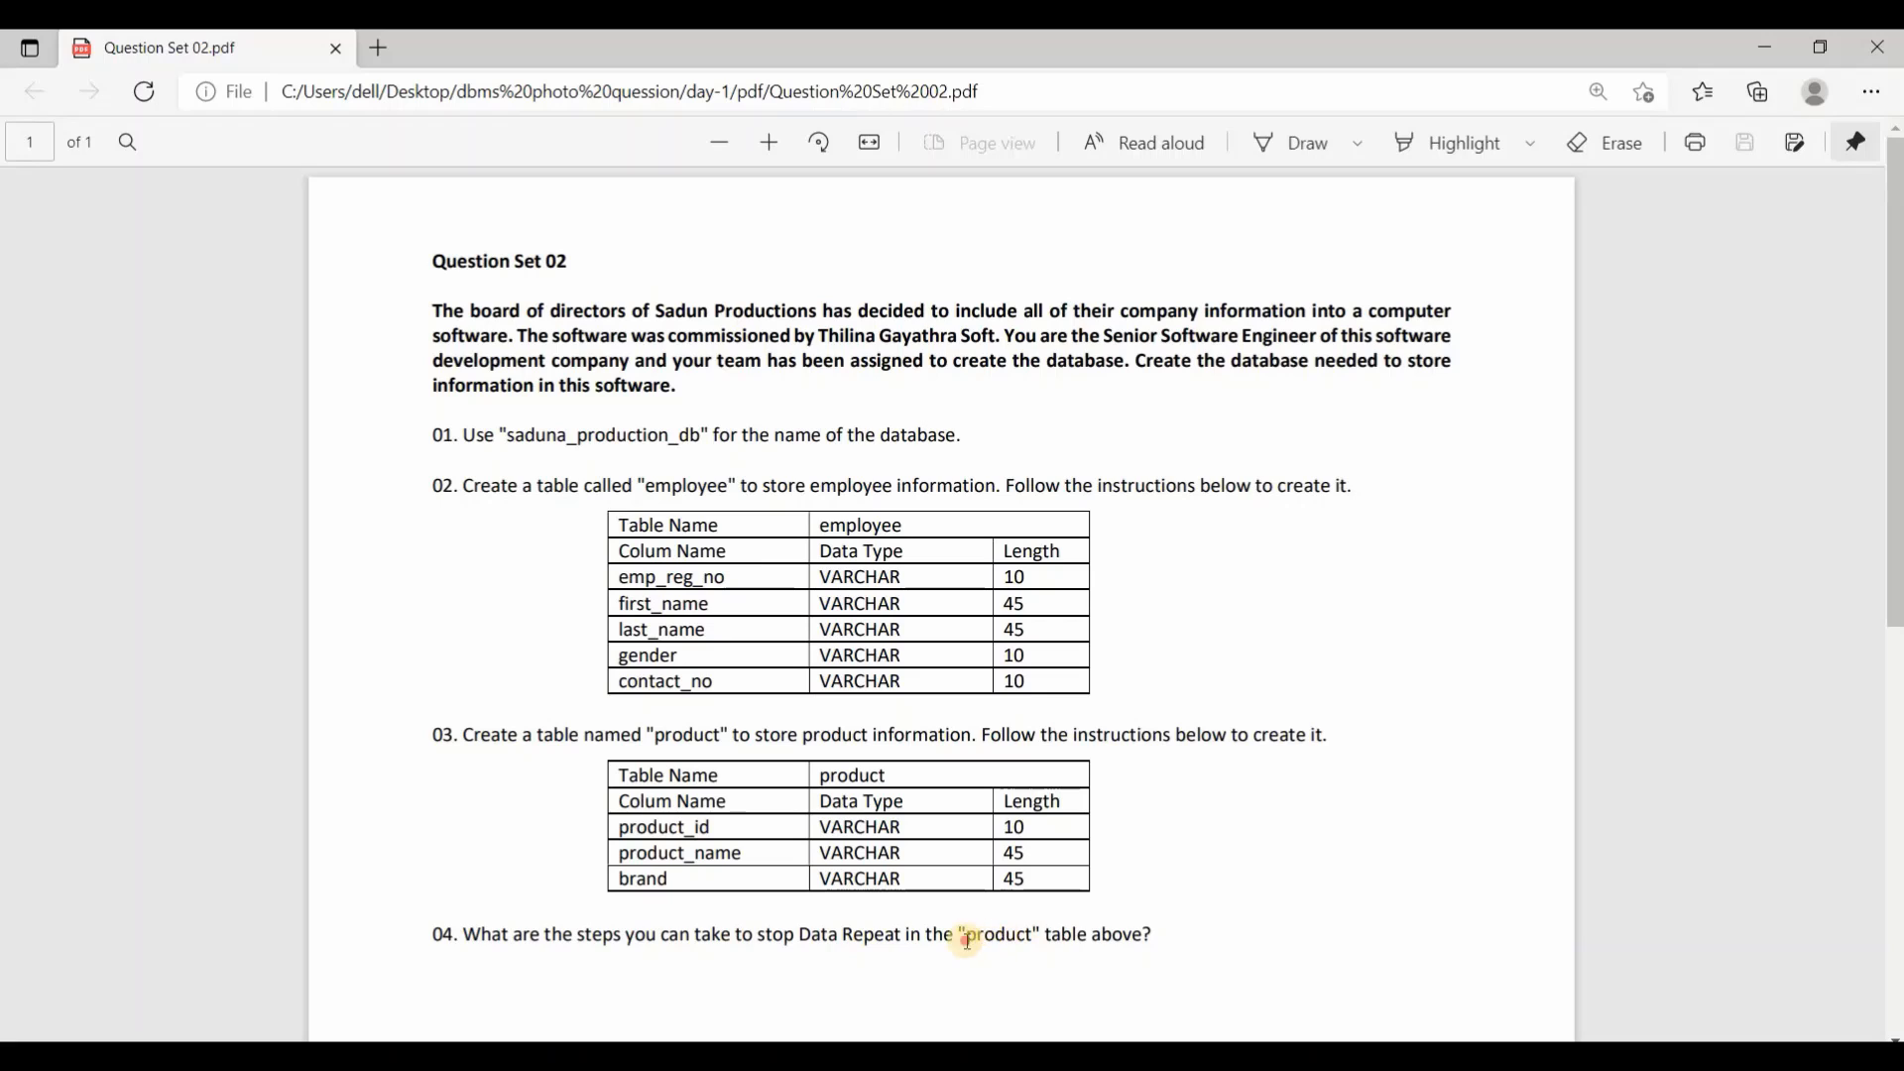
{"action": "left_click_drag", "start_coordinate": [955, 937], "coordinate": [1031, 942]}
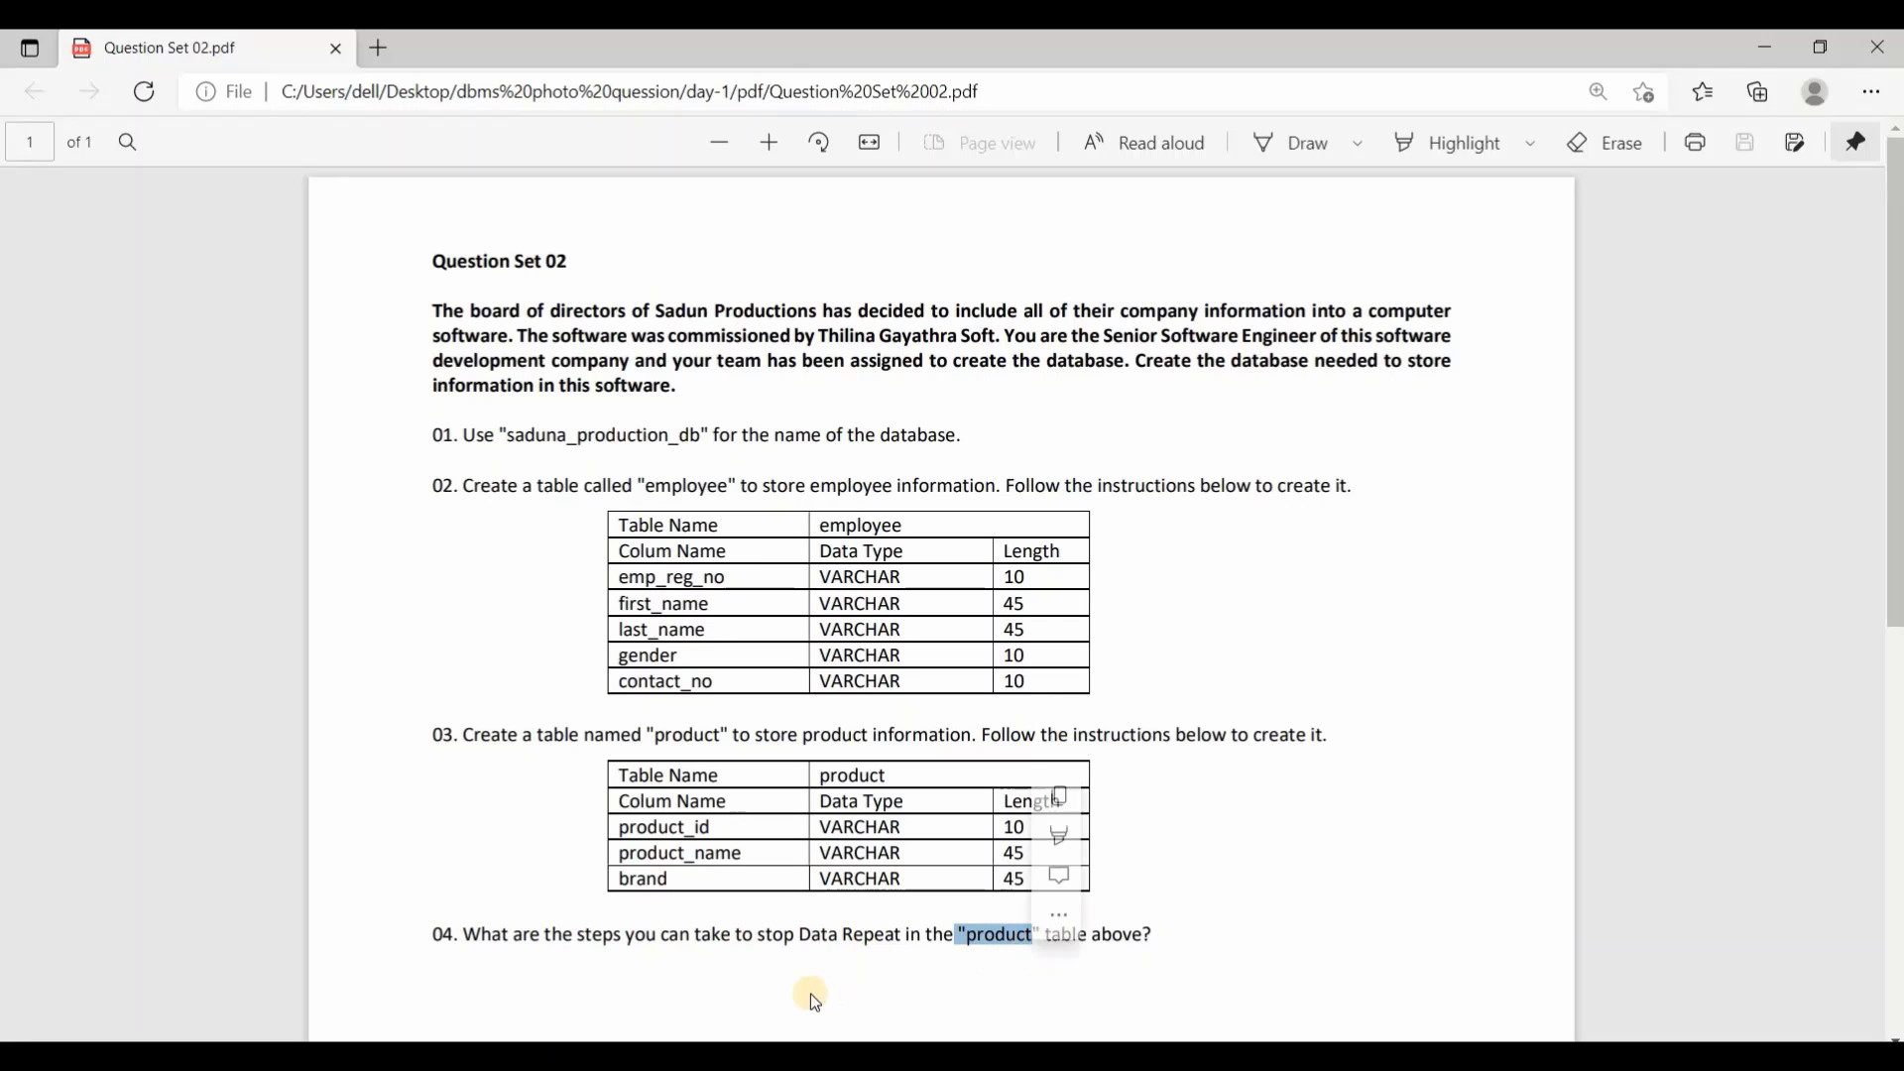
{"action": "left_click", "coordinate": [818, 962]}
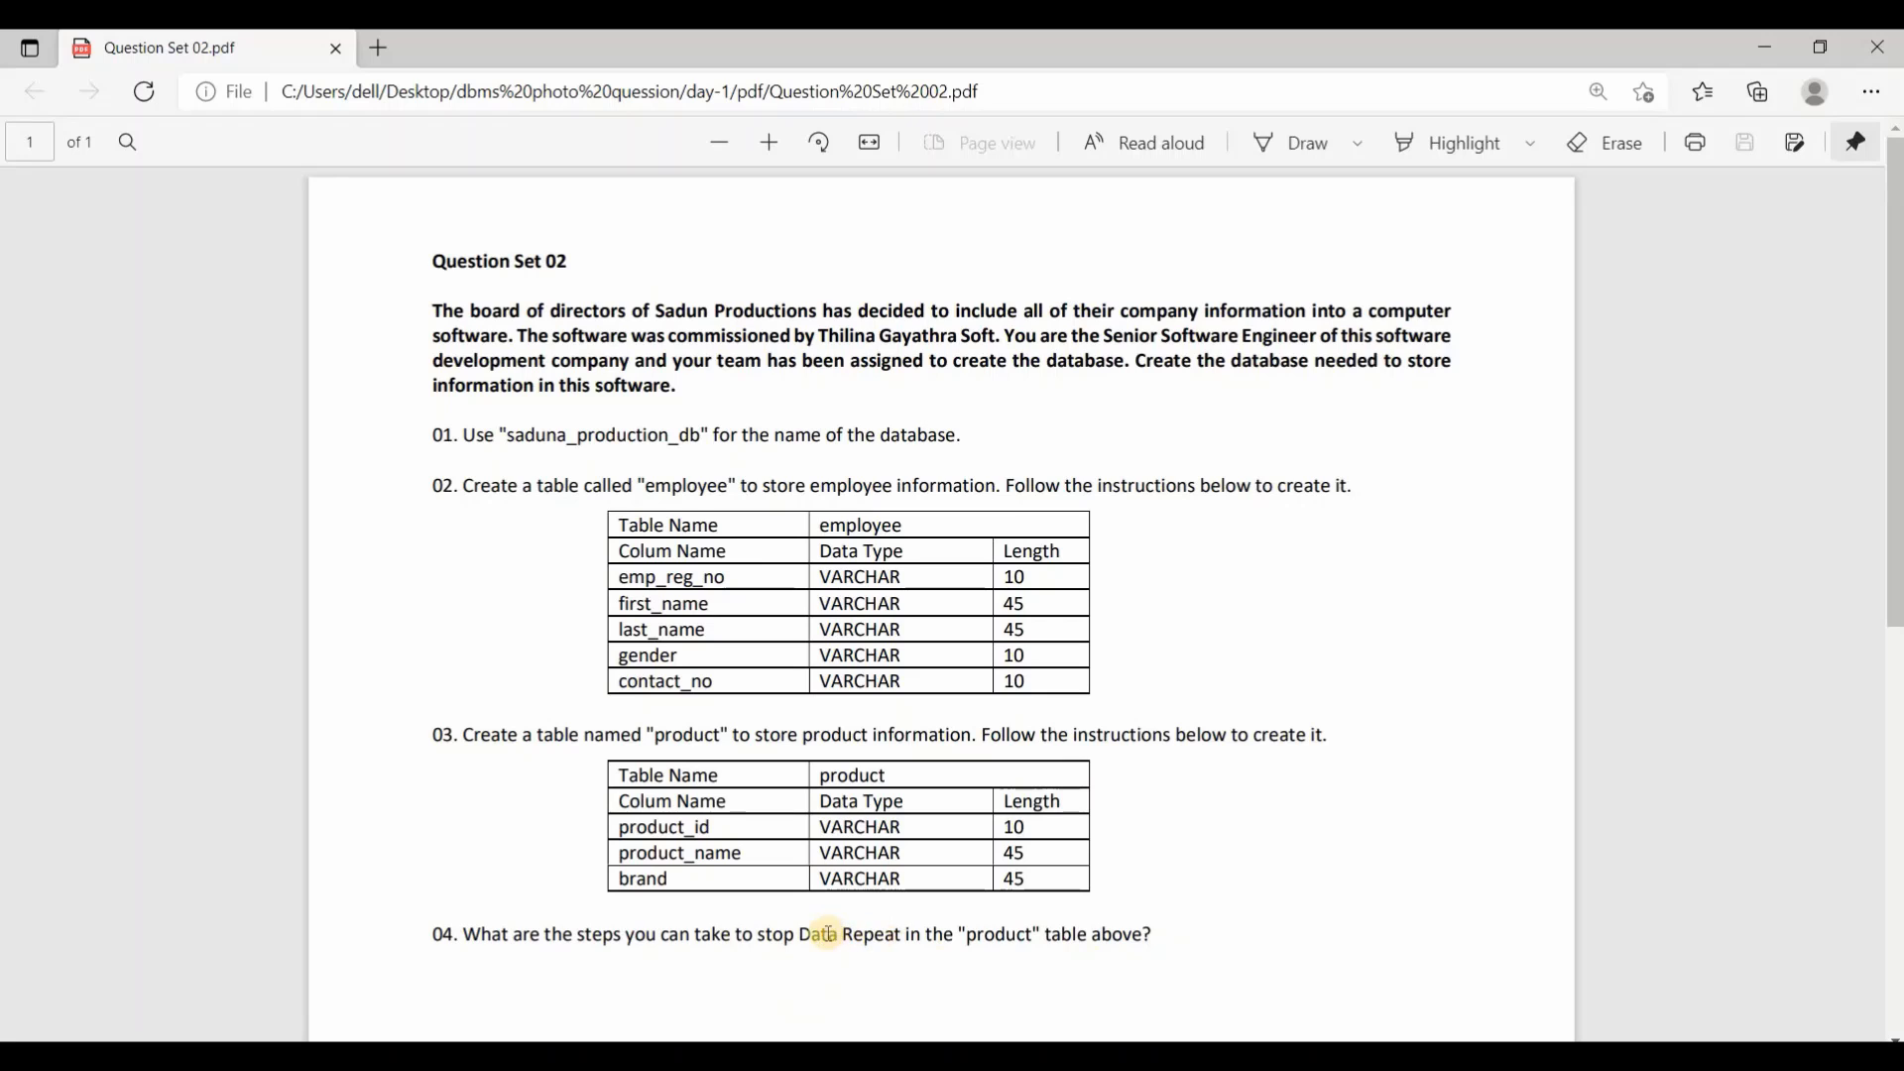
Switch back to MySQL Workbench, shift the product table slightly up on the diagram, and delete its brand column
{"action": "left_click", "coordinate": [1314, 1055]}
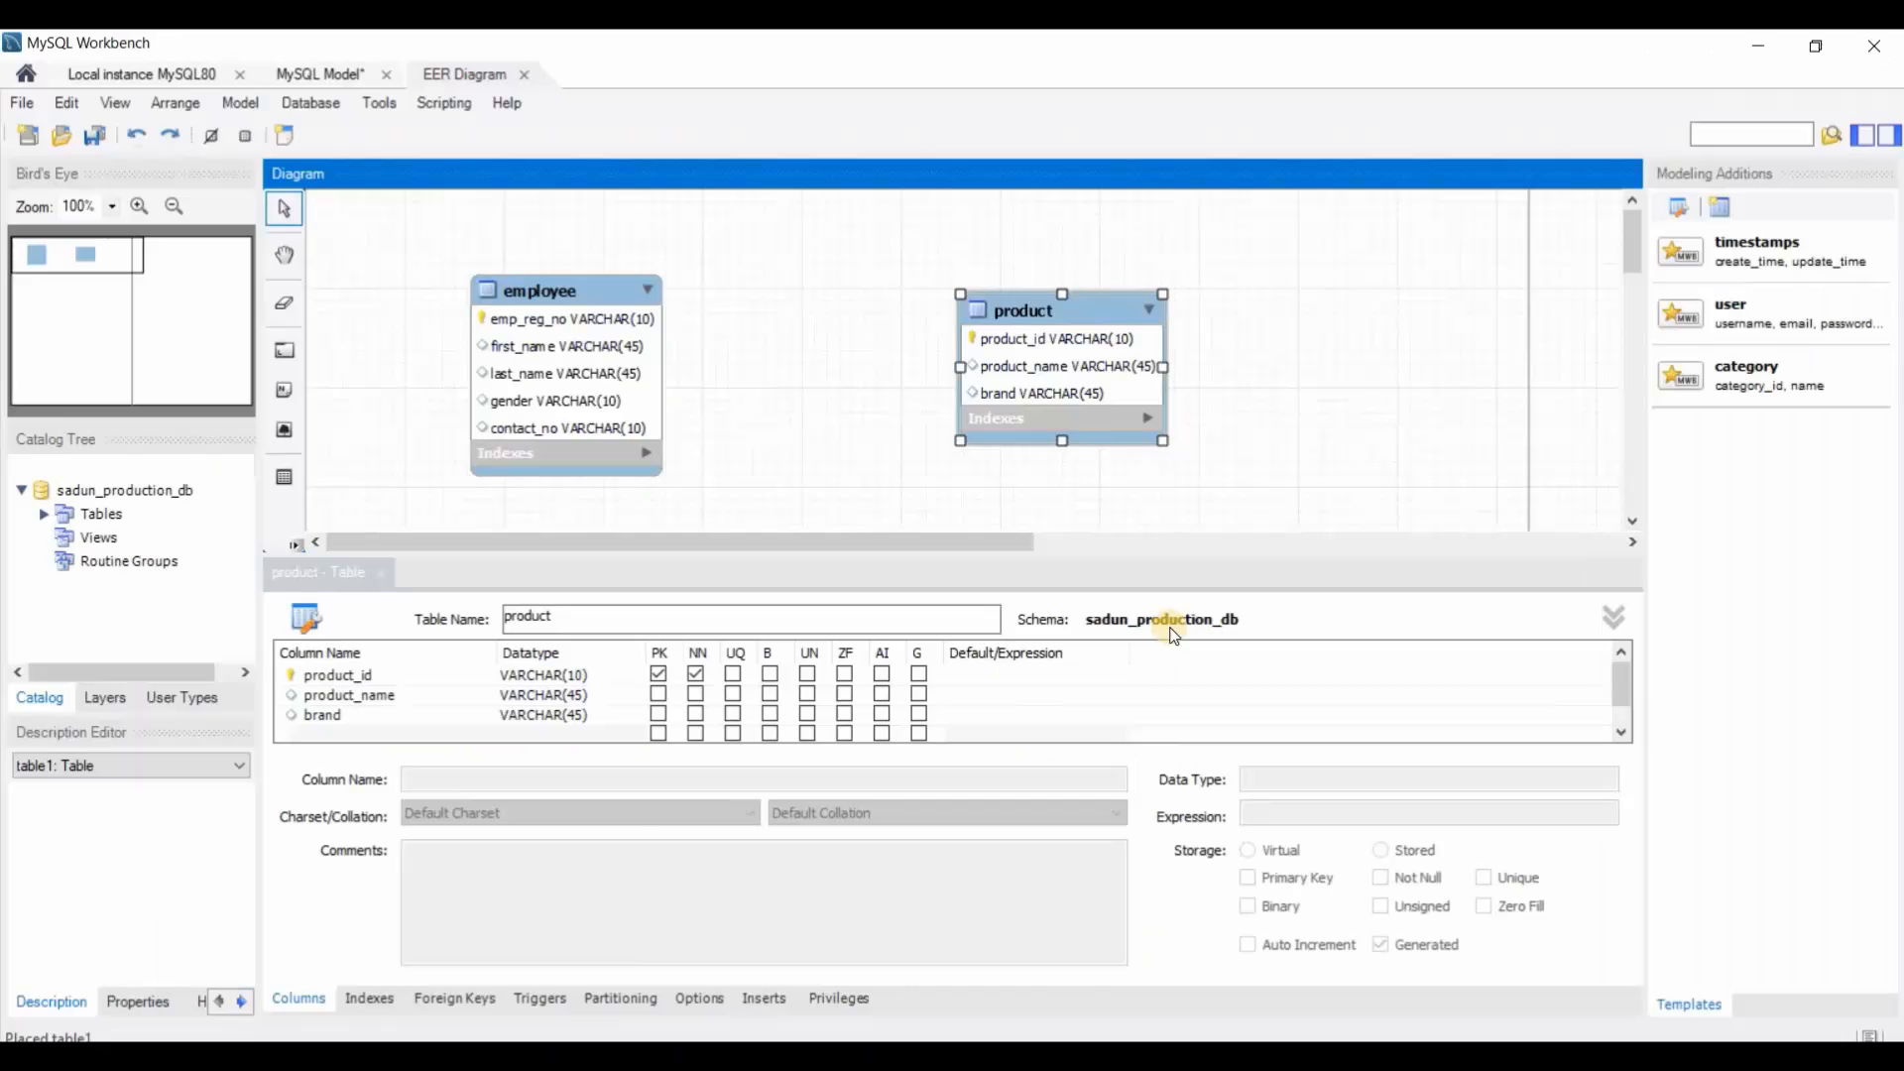
{"action": "left_click_drag", "start_coordinate": [990, 353], "coordinate": [993, 358]}
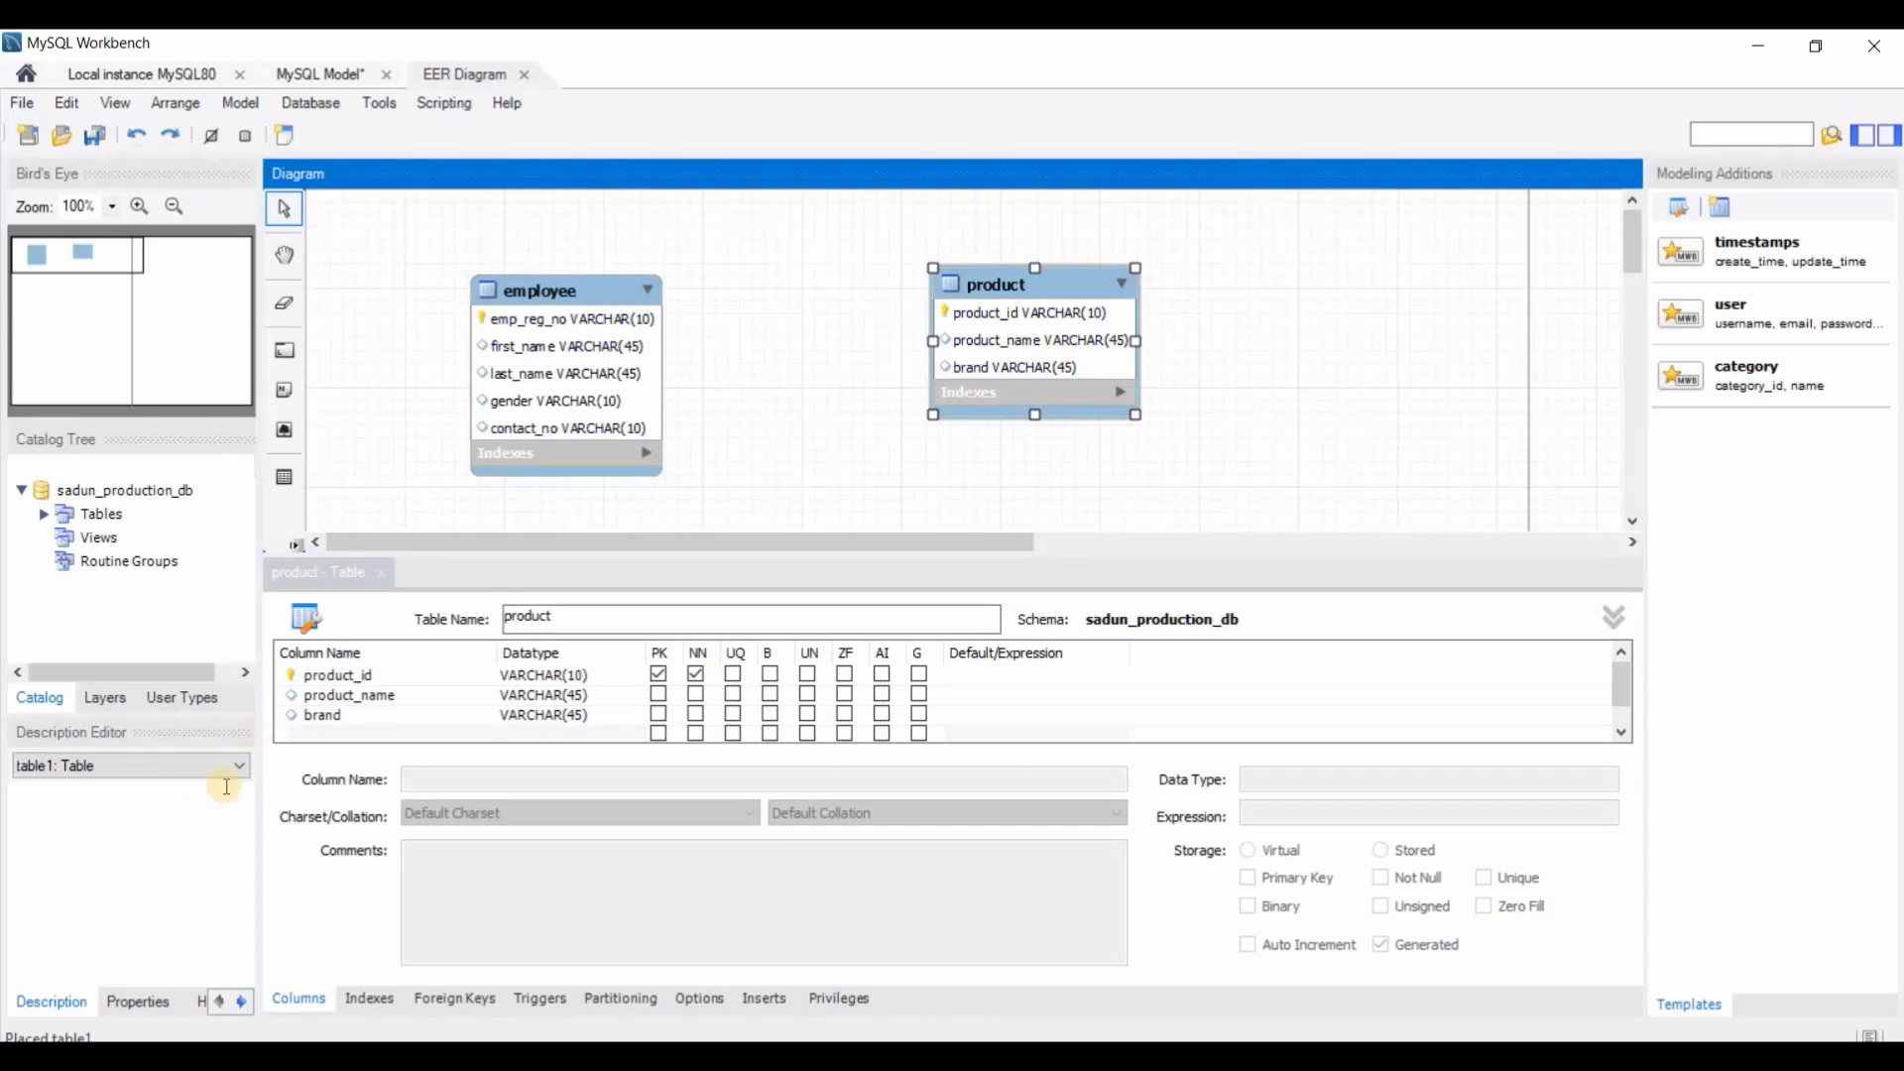
{"action": "left_click", "coordinate": [342, 717]}
{"action": "right_click", "coordinate": [349, 721]}
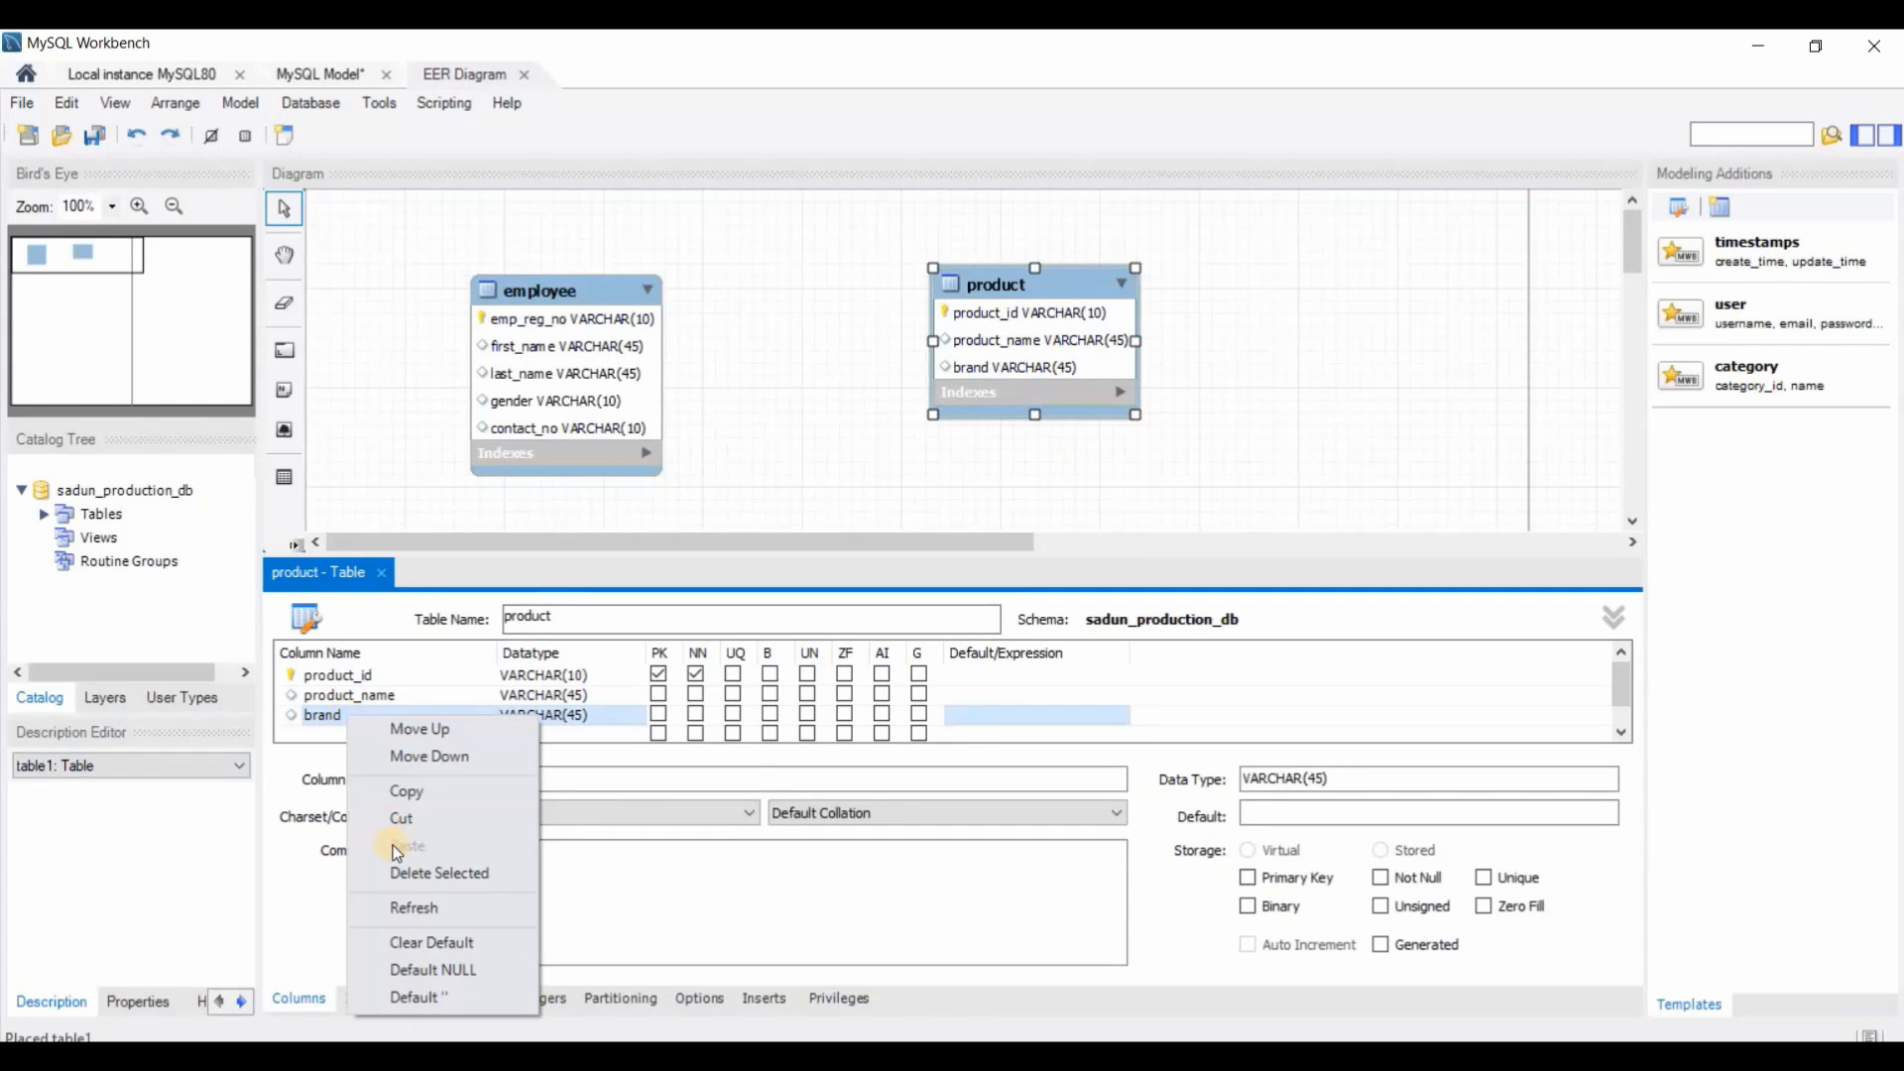
{"action": "left_click", "coordinate": [438, 873]}
{"action": "left_click", "coordinate": [836, 470]}
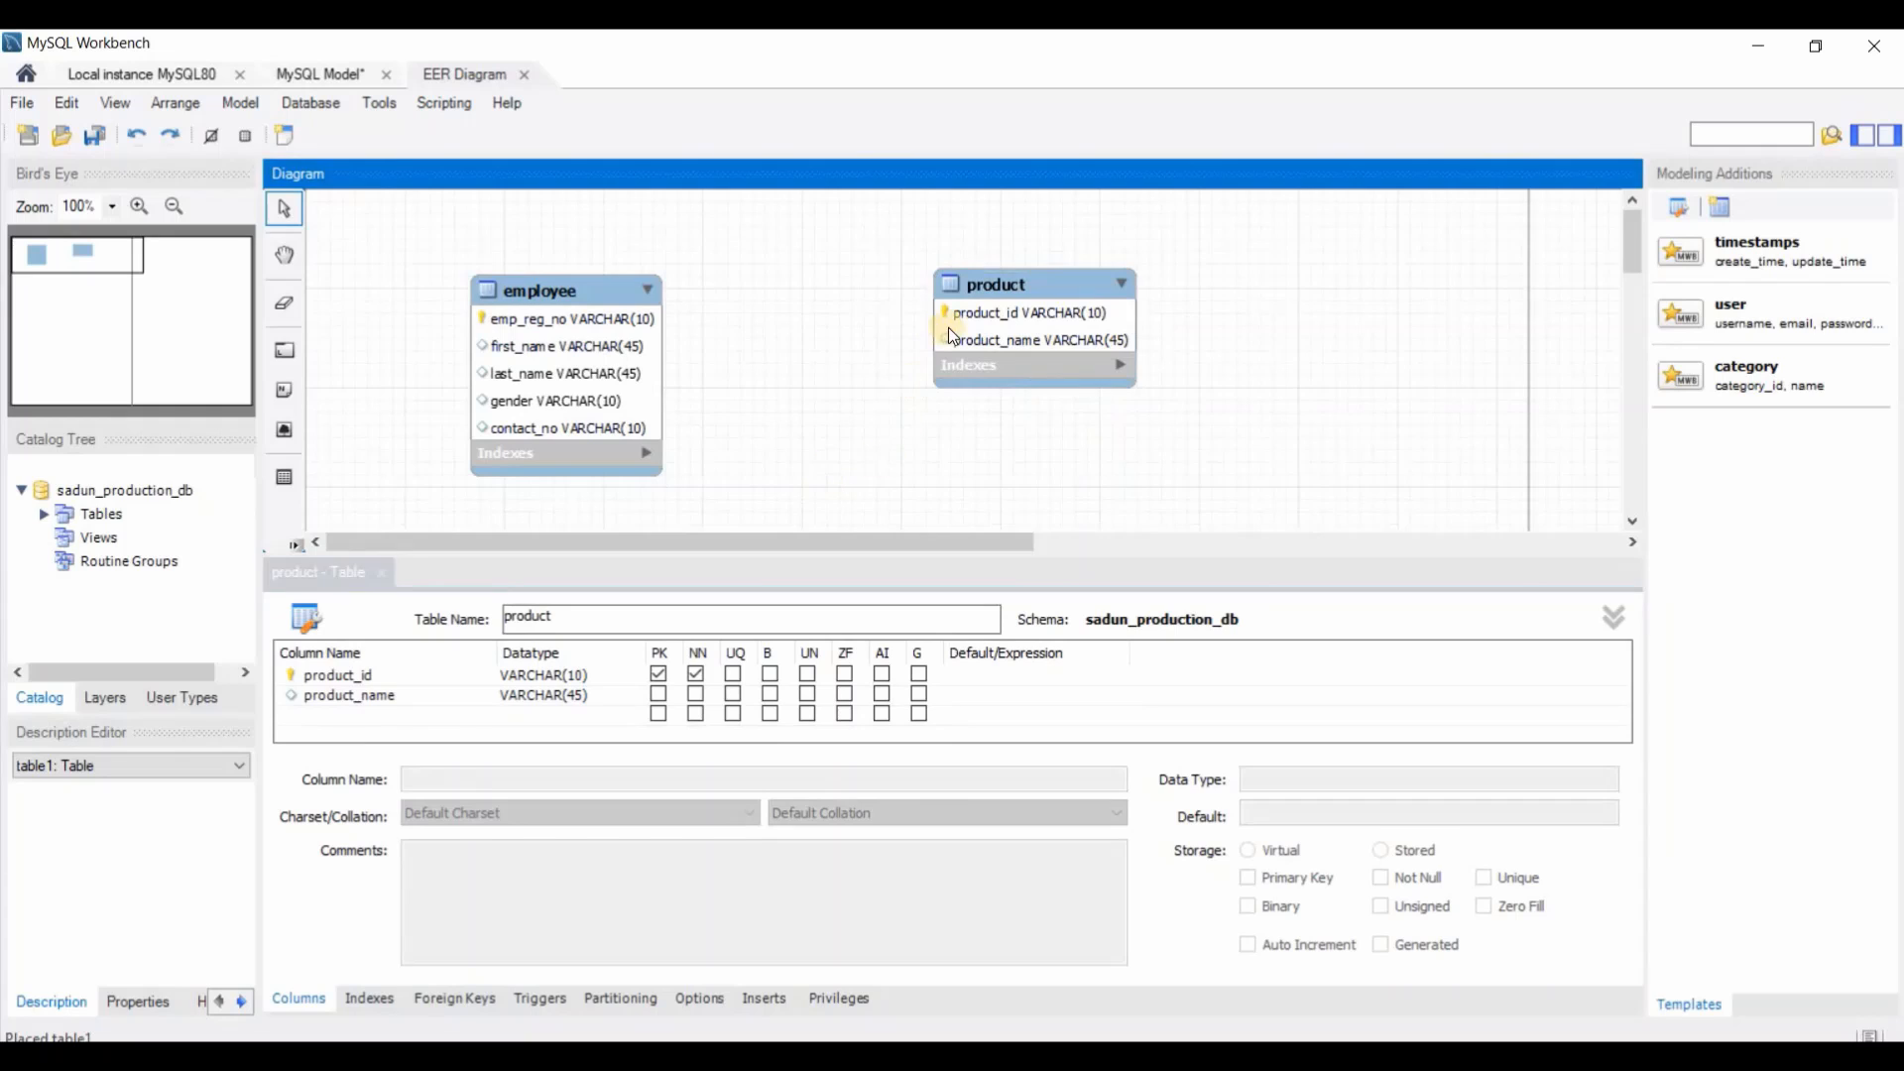
Place a new table between the employee and product tables on the diagram and name it brand
{"action": "left_click", "coordinate": [284, 477]}
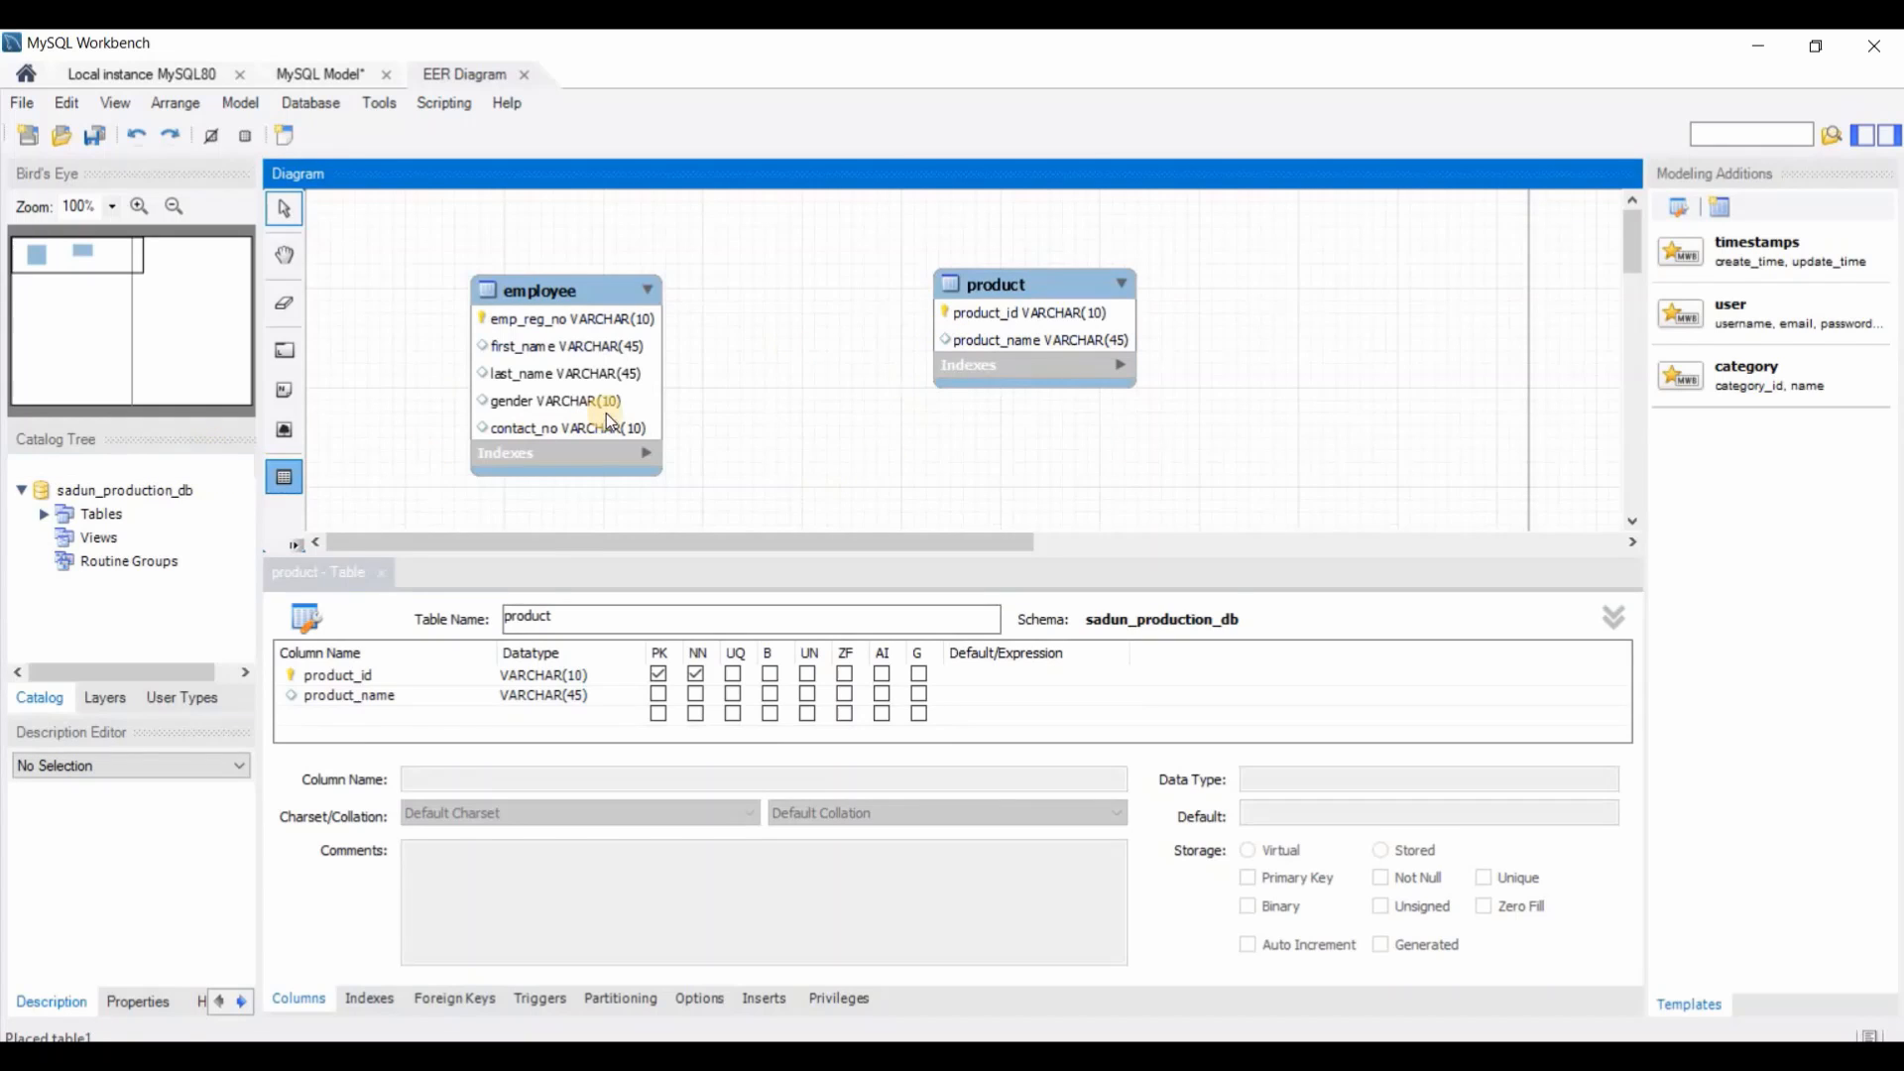
{"action": "left_click", "coordinate": [790, 414]}
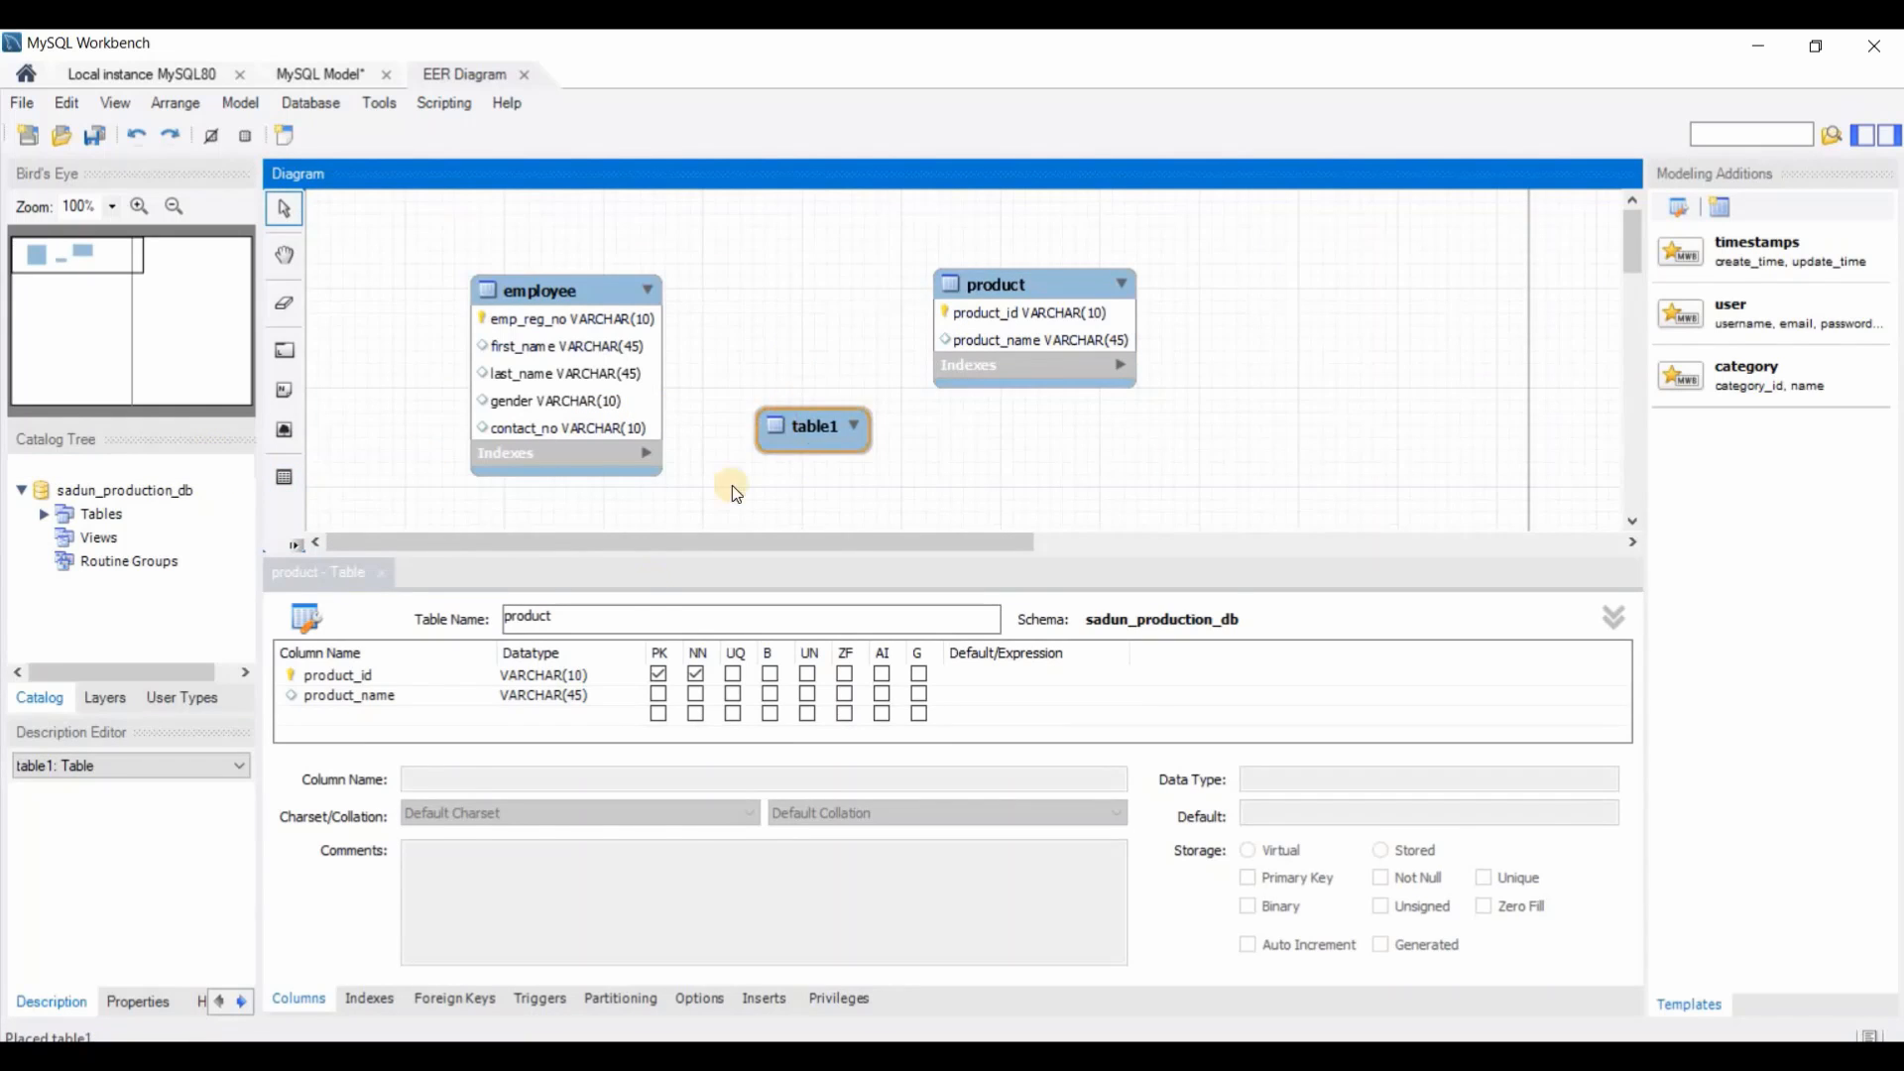
{"action": "left_click", "coordinate": [619, 617]}
{"action": "key", "text": "BackSpace"}
{"action": "key", "text": "BackSpace"}
{"action": "key", "text": "BackSpace"}
{"action": "key", "text": "BackSpace"}
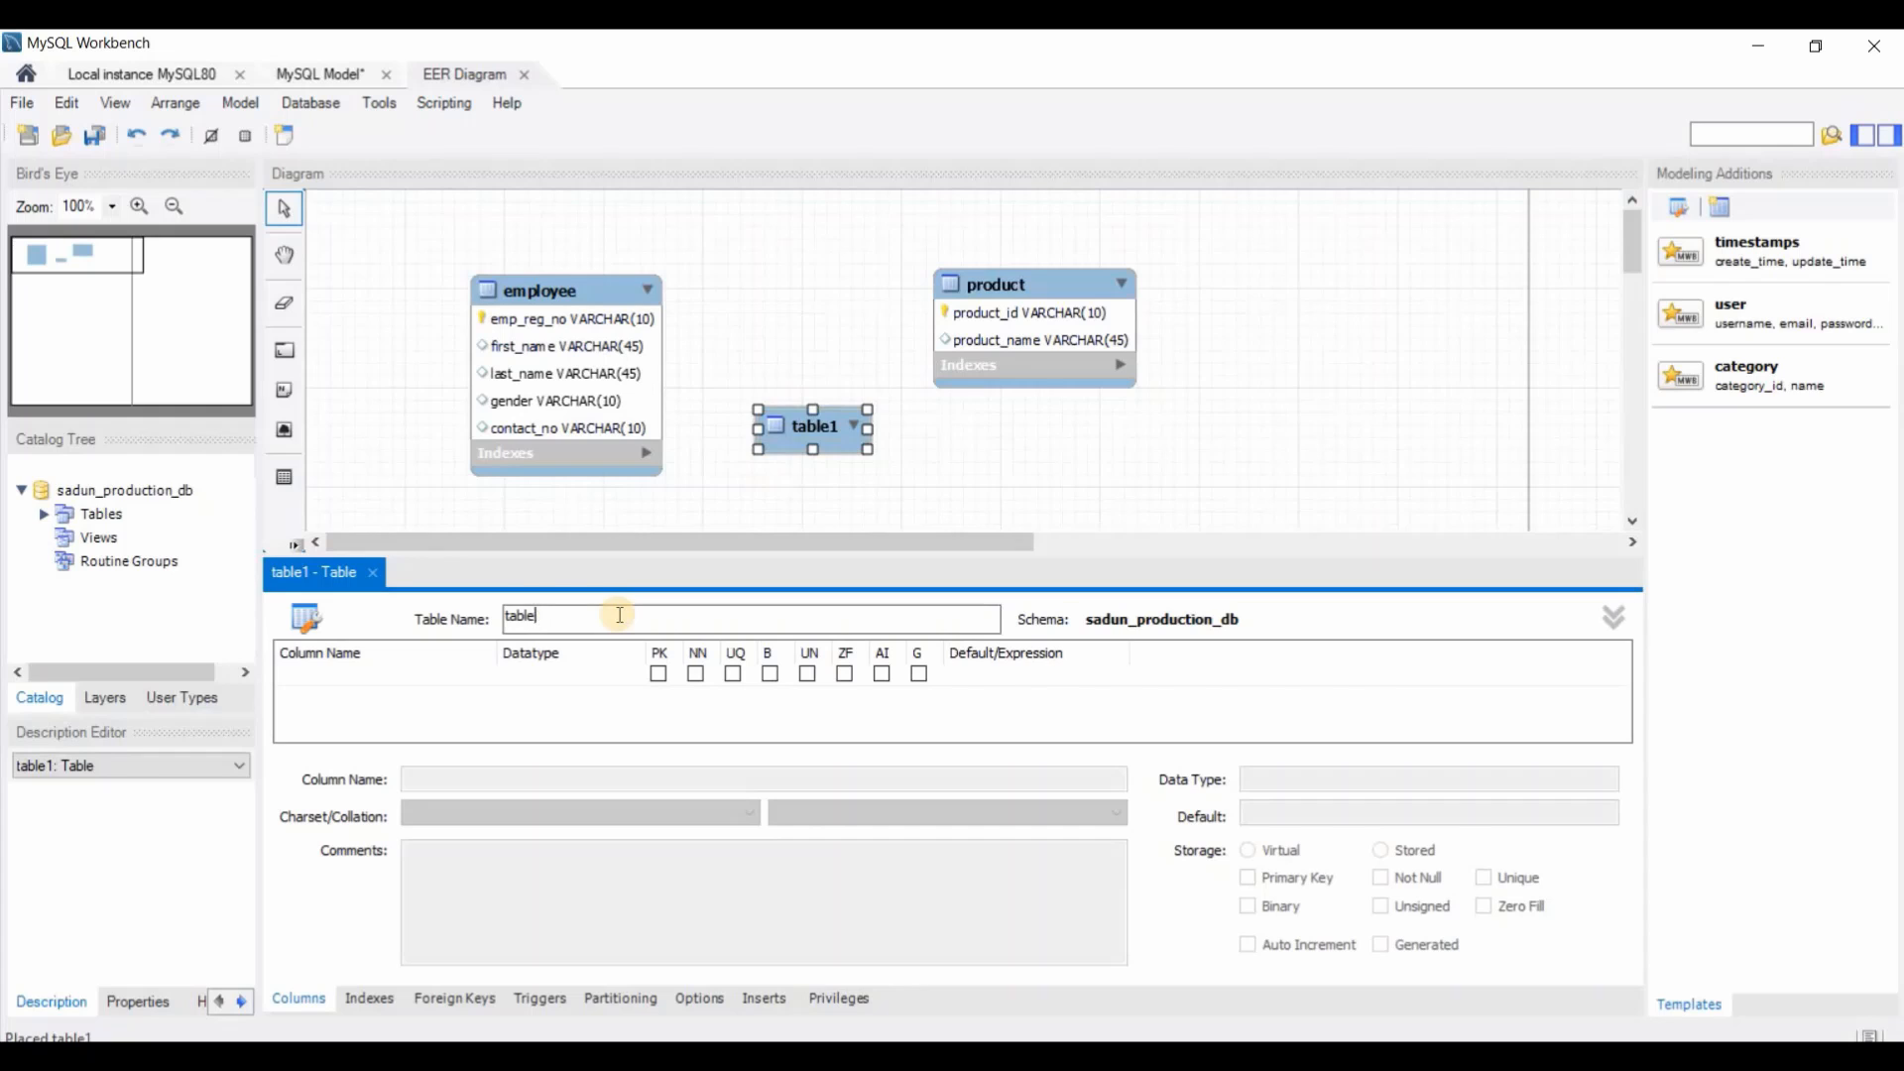
{"action": "key", "text": "BackSpace"}
{"action": "key", "text": "BackSpace"}
{"action": "type", "text": "brand"}
Add the first column to the brand table as brand_id with datatype INT
{"action": "left_click", "coordinate": [382, 674]}
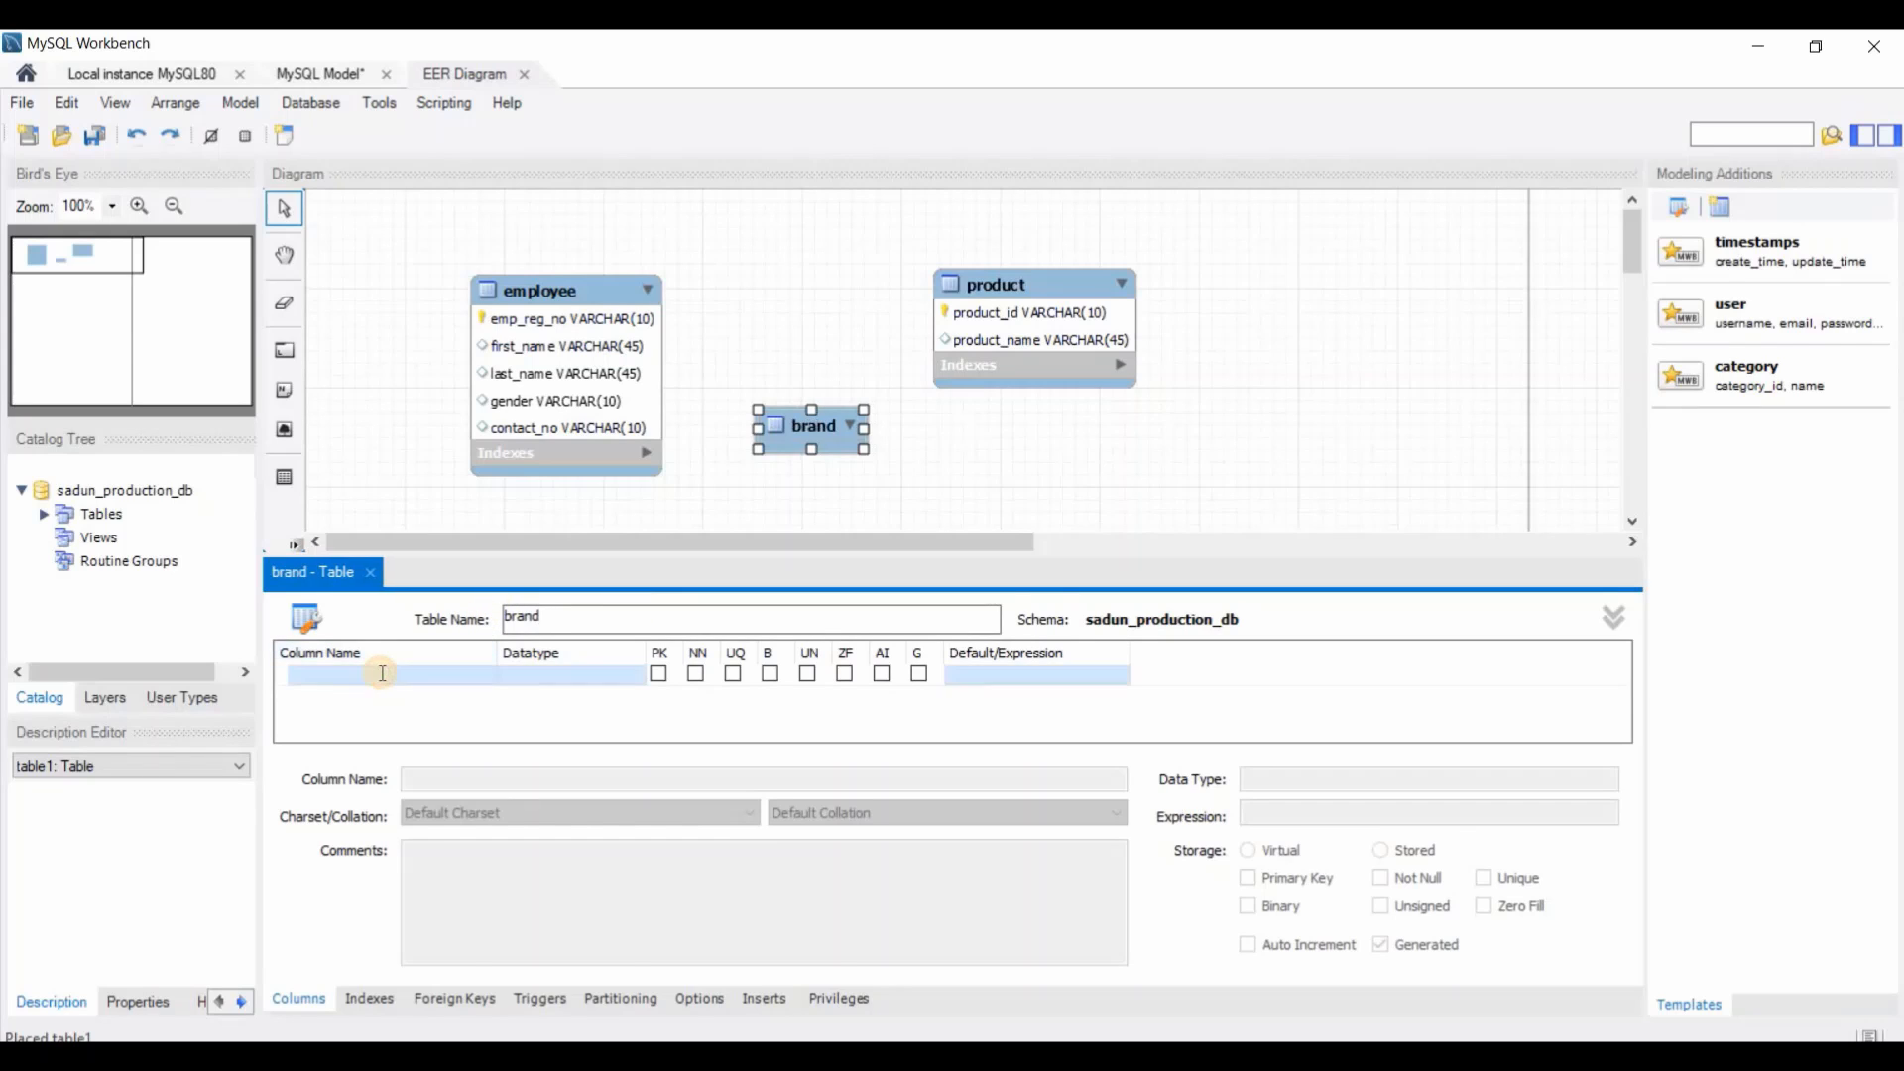
{"action": "key", "text": "BackSpace"}
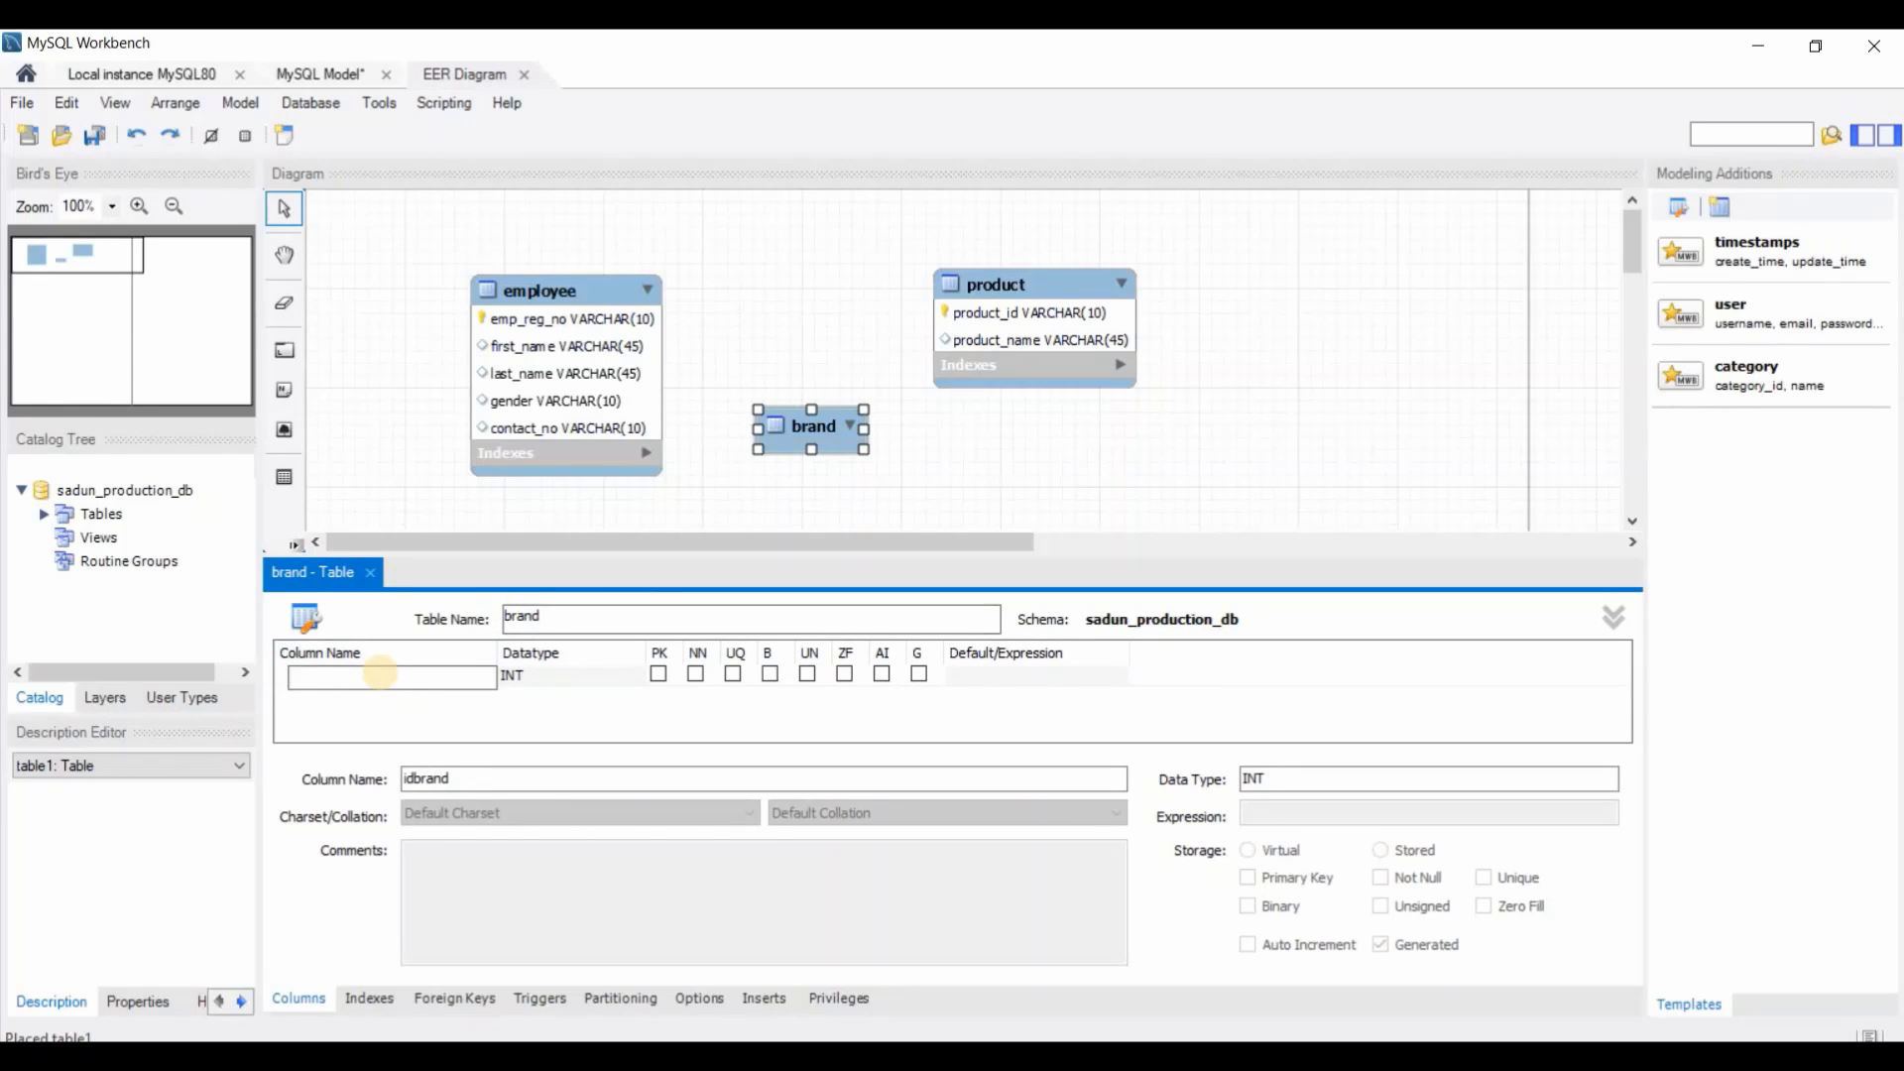
{"action": "type", "text": "brand_id"}
Add a second column named brand_name with datatype VARCHAR(45) to the brand table and set it as Not Null
{"action": "left_click", "coordinate": [429, 701]}
{"action": "left_click", "coordinate": [429, 698]}
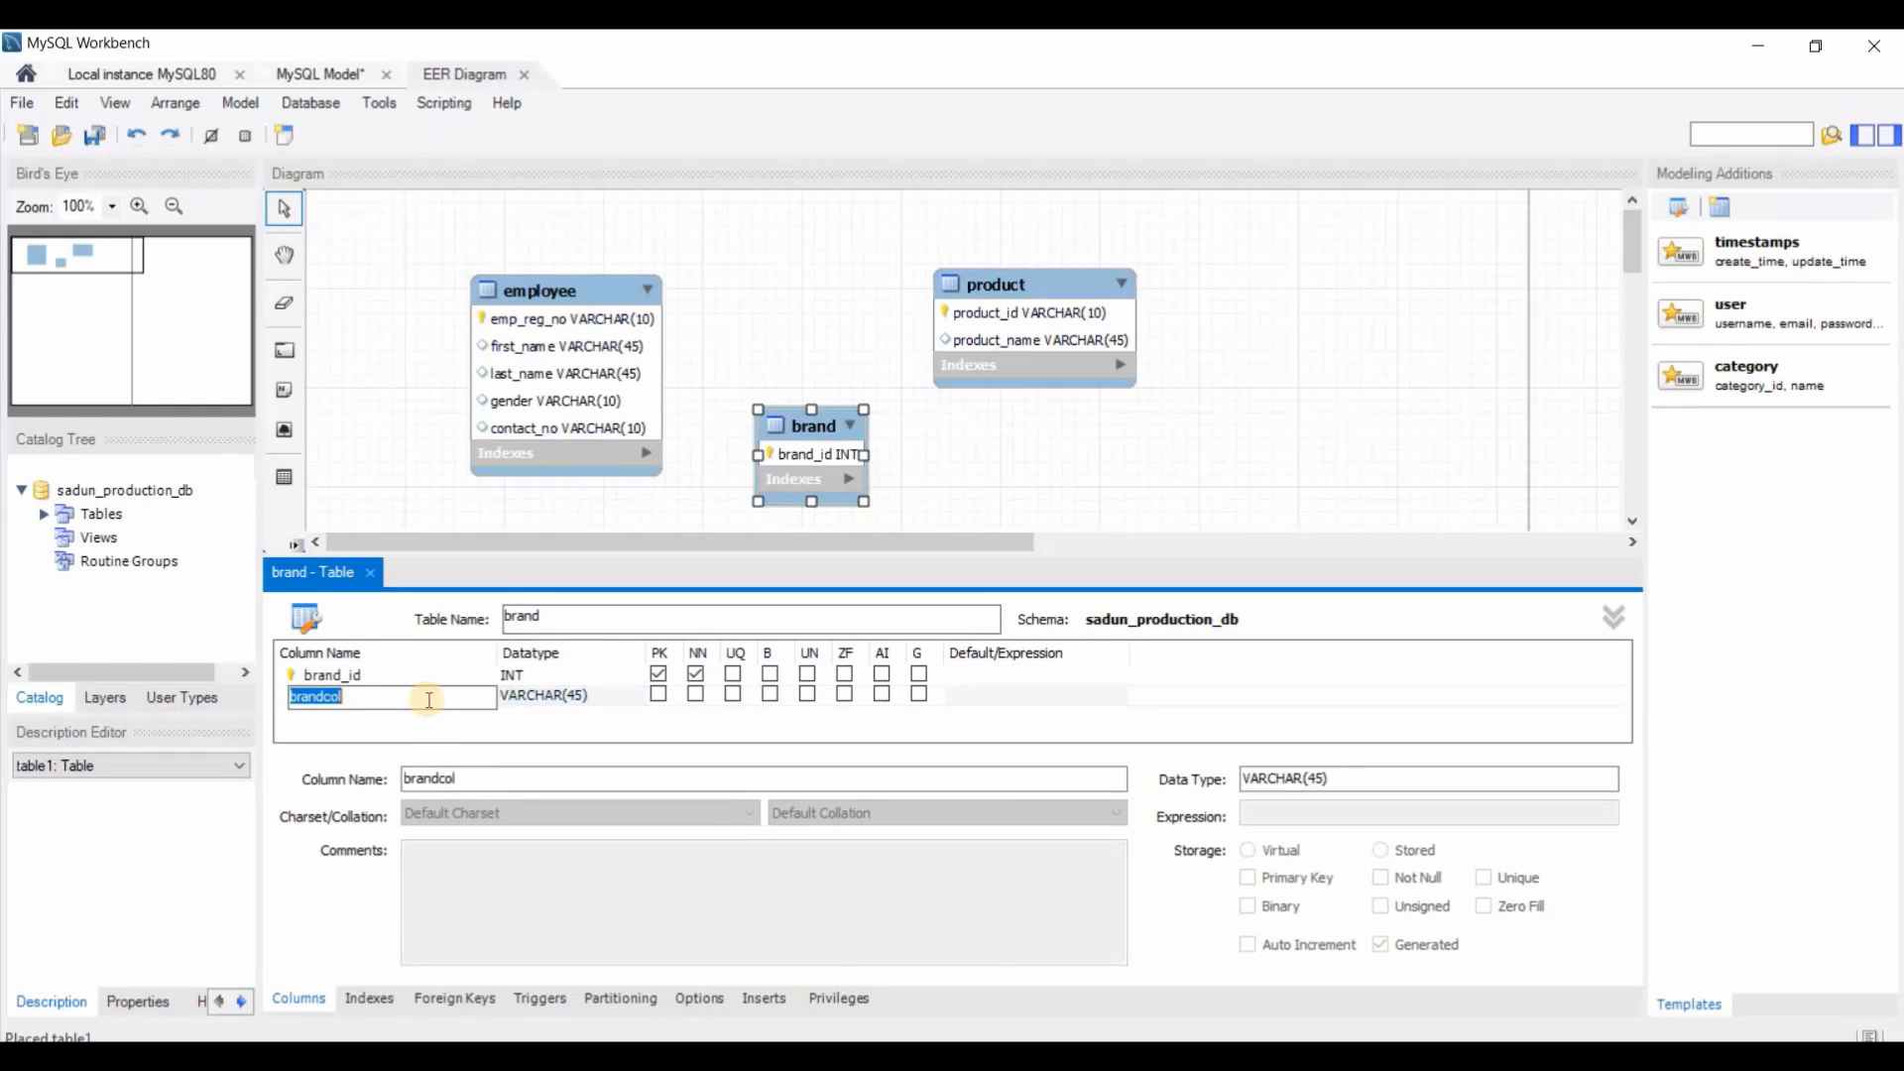
{"action": "key", "text": "BackSpace"}
{"action": "type", "text": "brand_name"}
{"action": "left_click", "coordinate": [388, 718]}
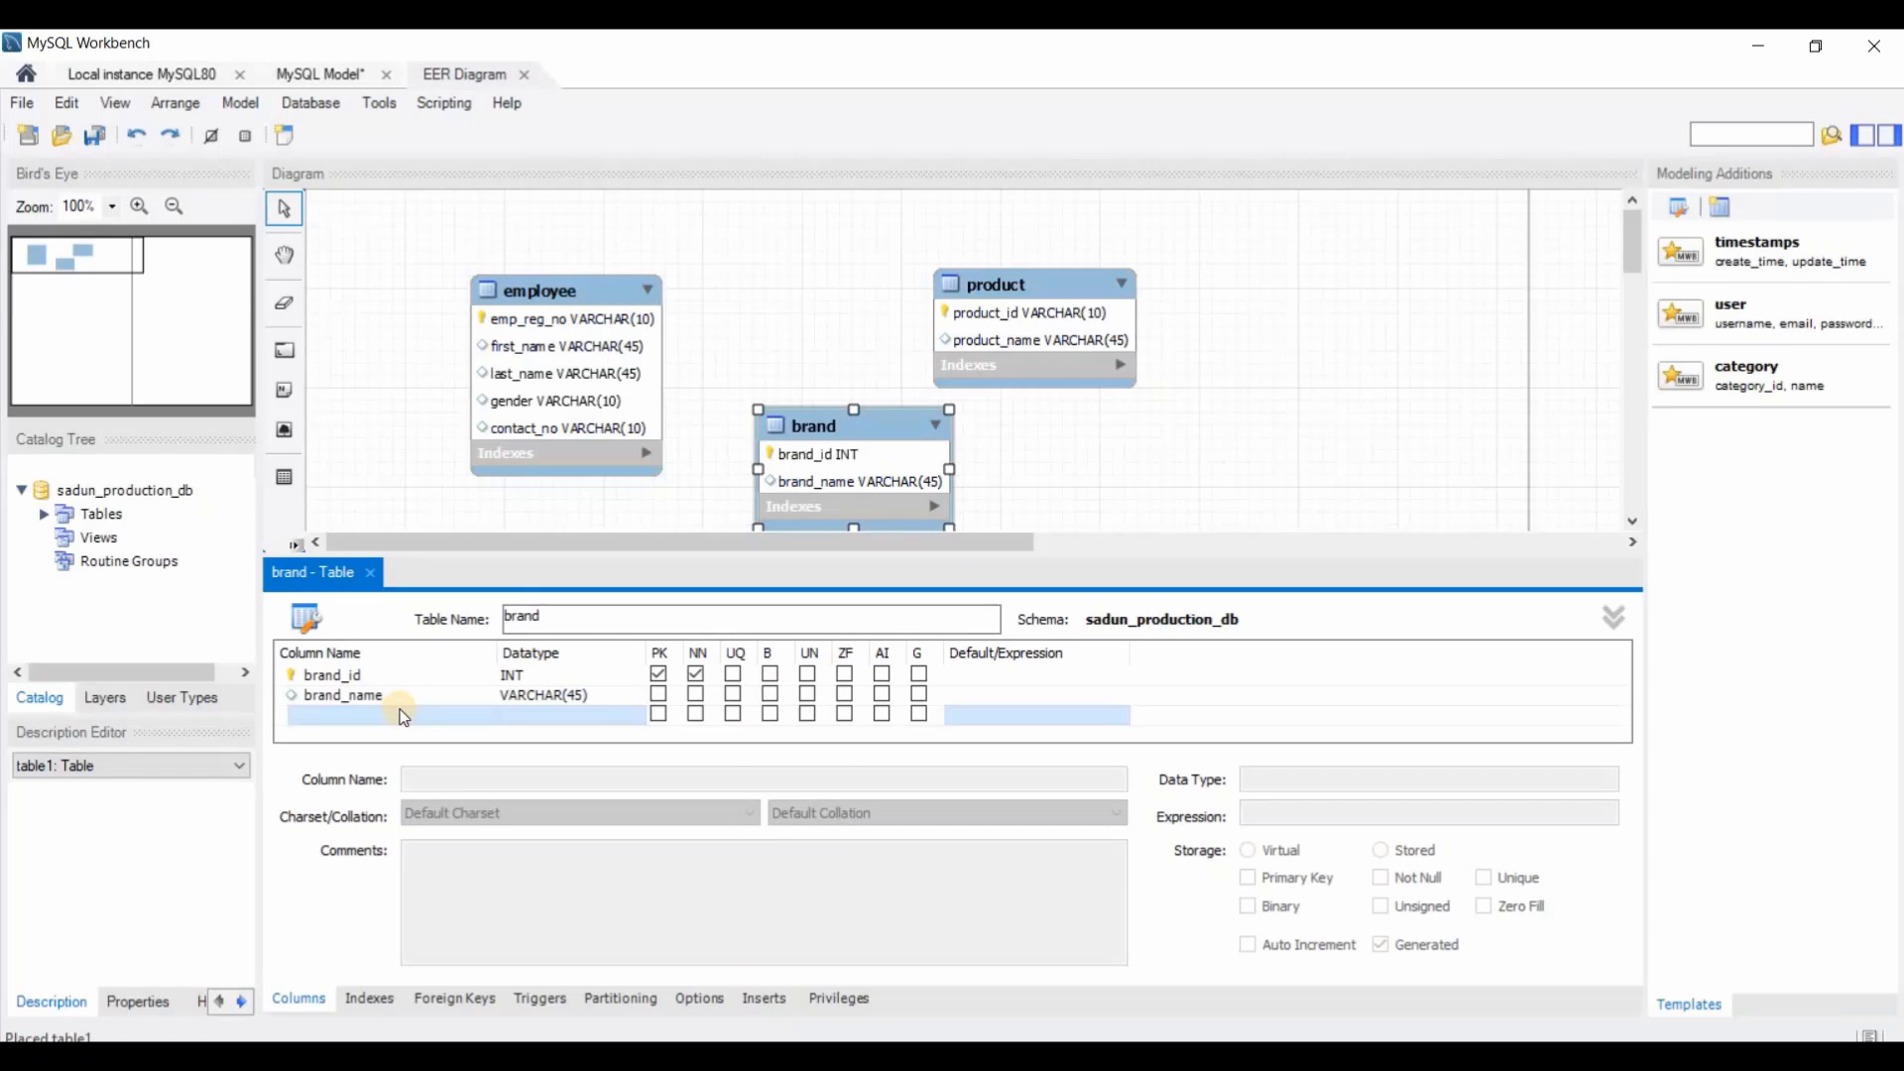
{"action": "left_click", "coordinate": [695, 693]}
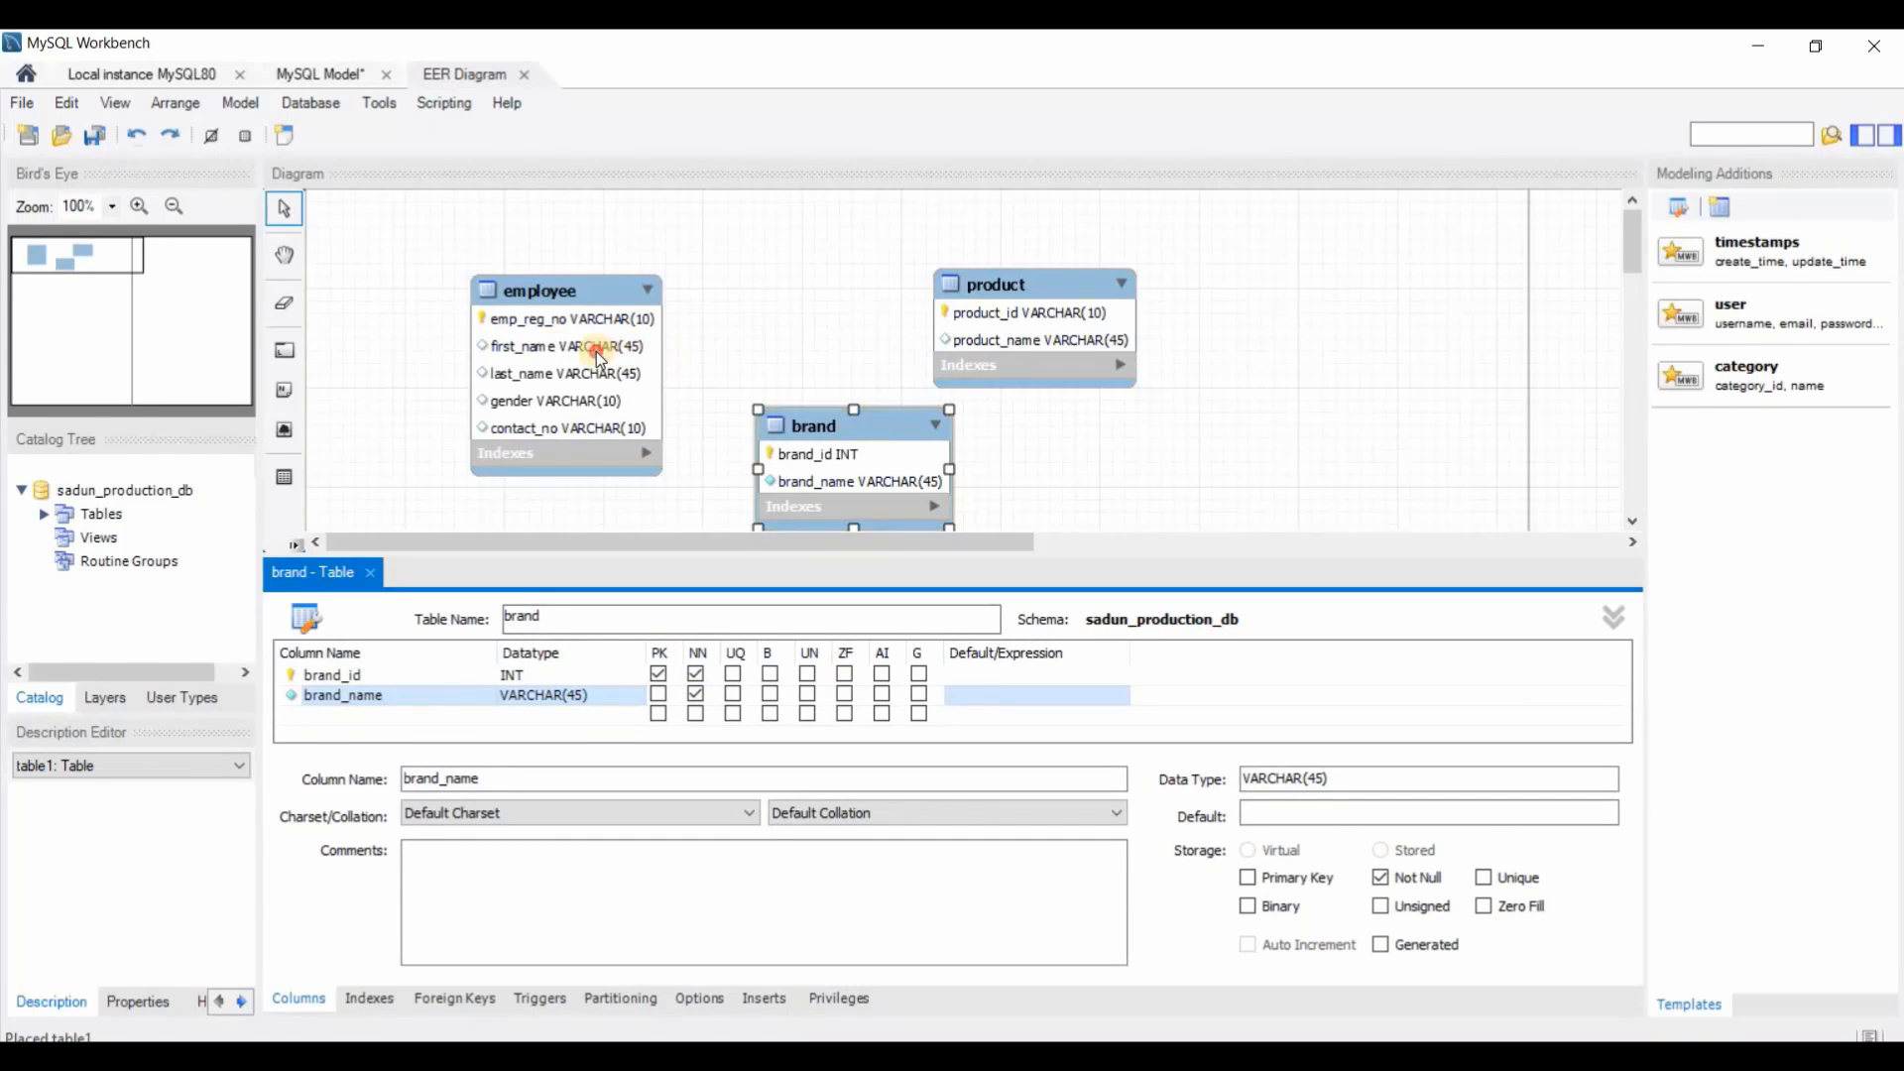
Rearrange the employee, product and brand tables to space them out on the diagram, and close the brand table editor
{"action": "left_click_drag", "start_coordinate": [514, 343], "coordinate": [424, 320]}
{"action": "left_click_drag", "start_coordinate": [1035, 312], "coordinate": [968, 275]}
{"action": "left_click_drag", "start_coordinate": [837, 485], "coordinate": [781, 496]}
{"action": "left_click", "coordinate": [370, 575]}
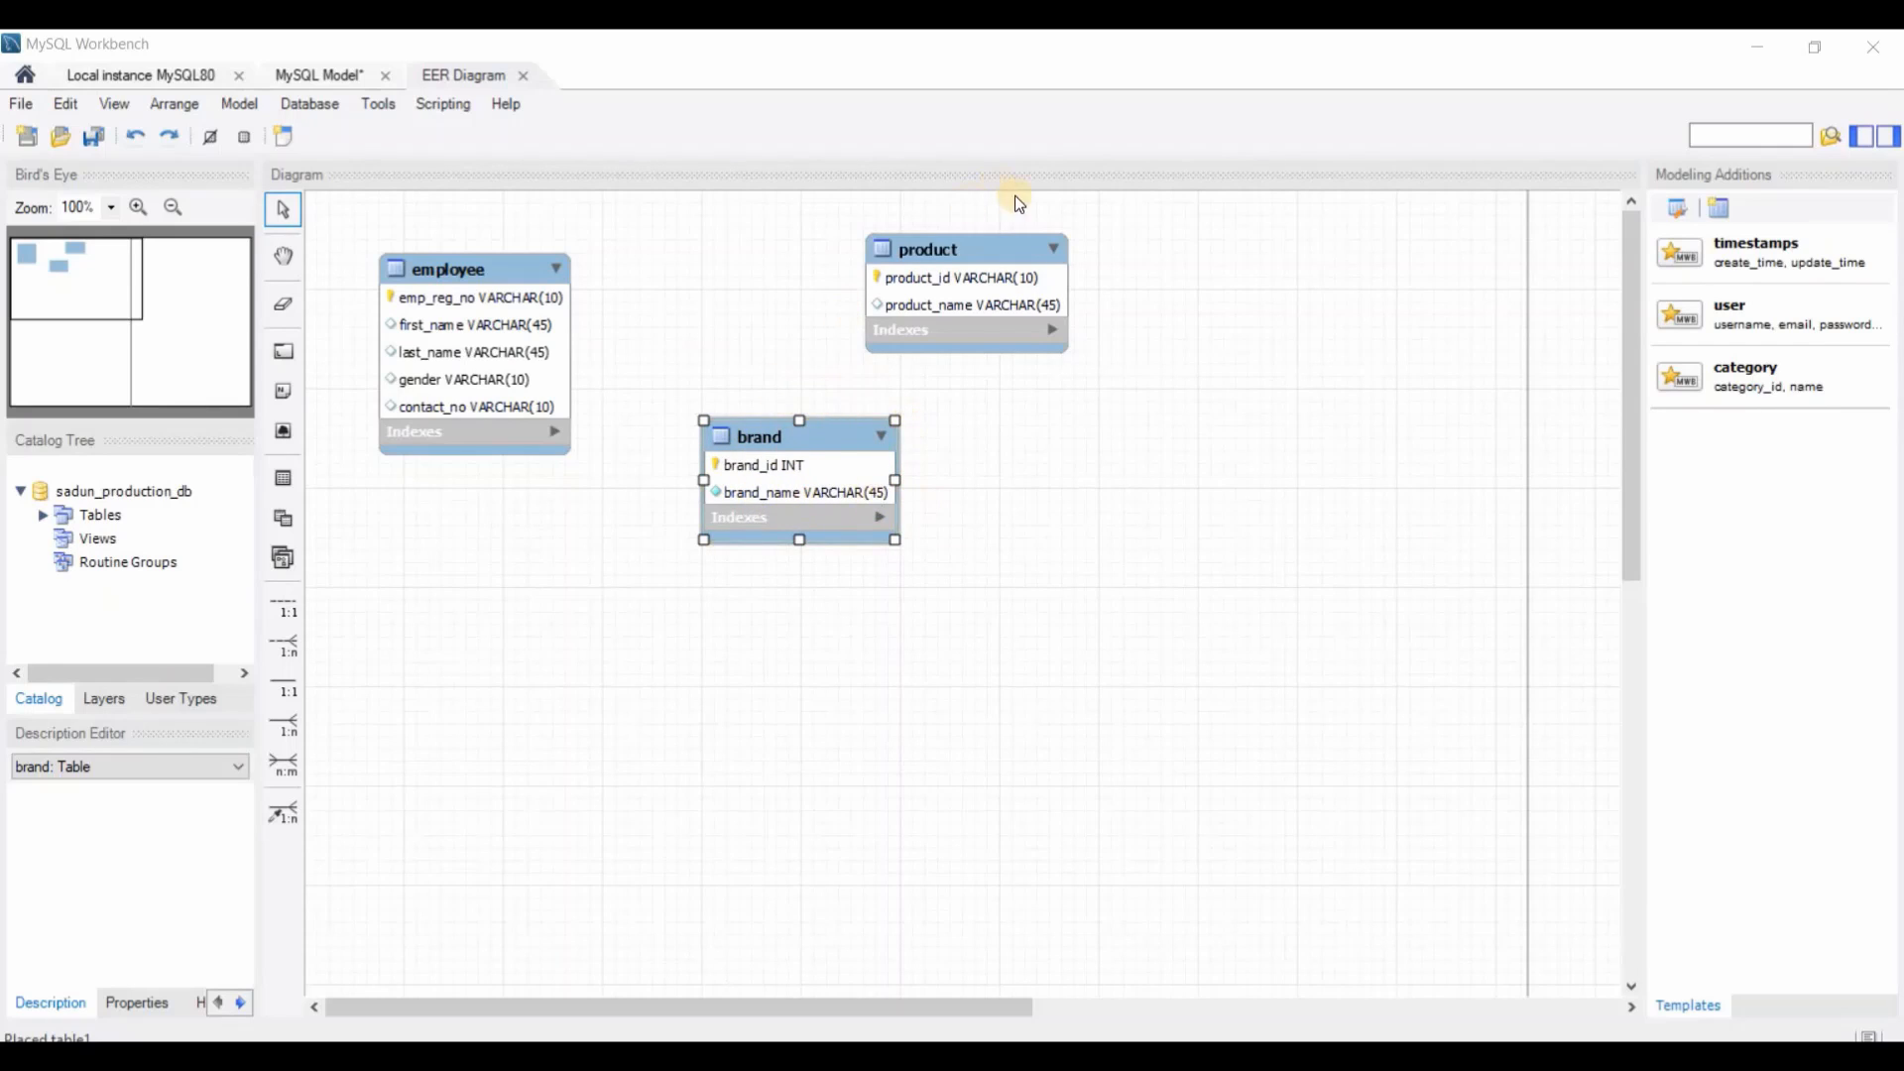
Create a 1:n non-identifying relationship from the product table to the brand table, with product receiving the foreign key
{"action": "left_click", "coordinate": [1031, 313]}
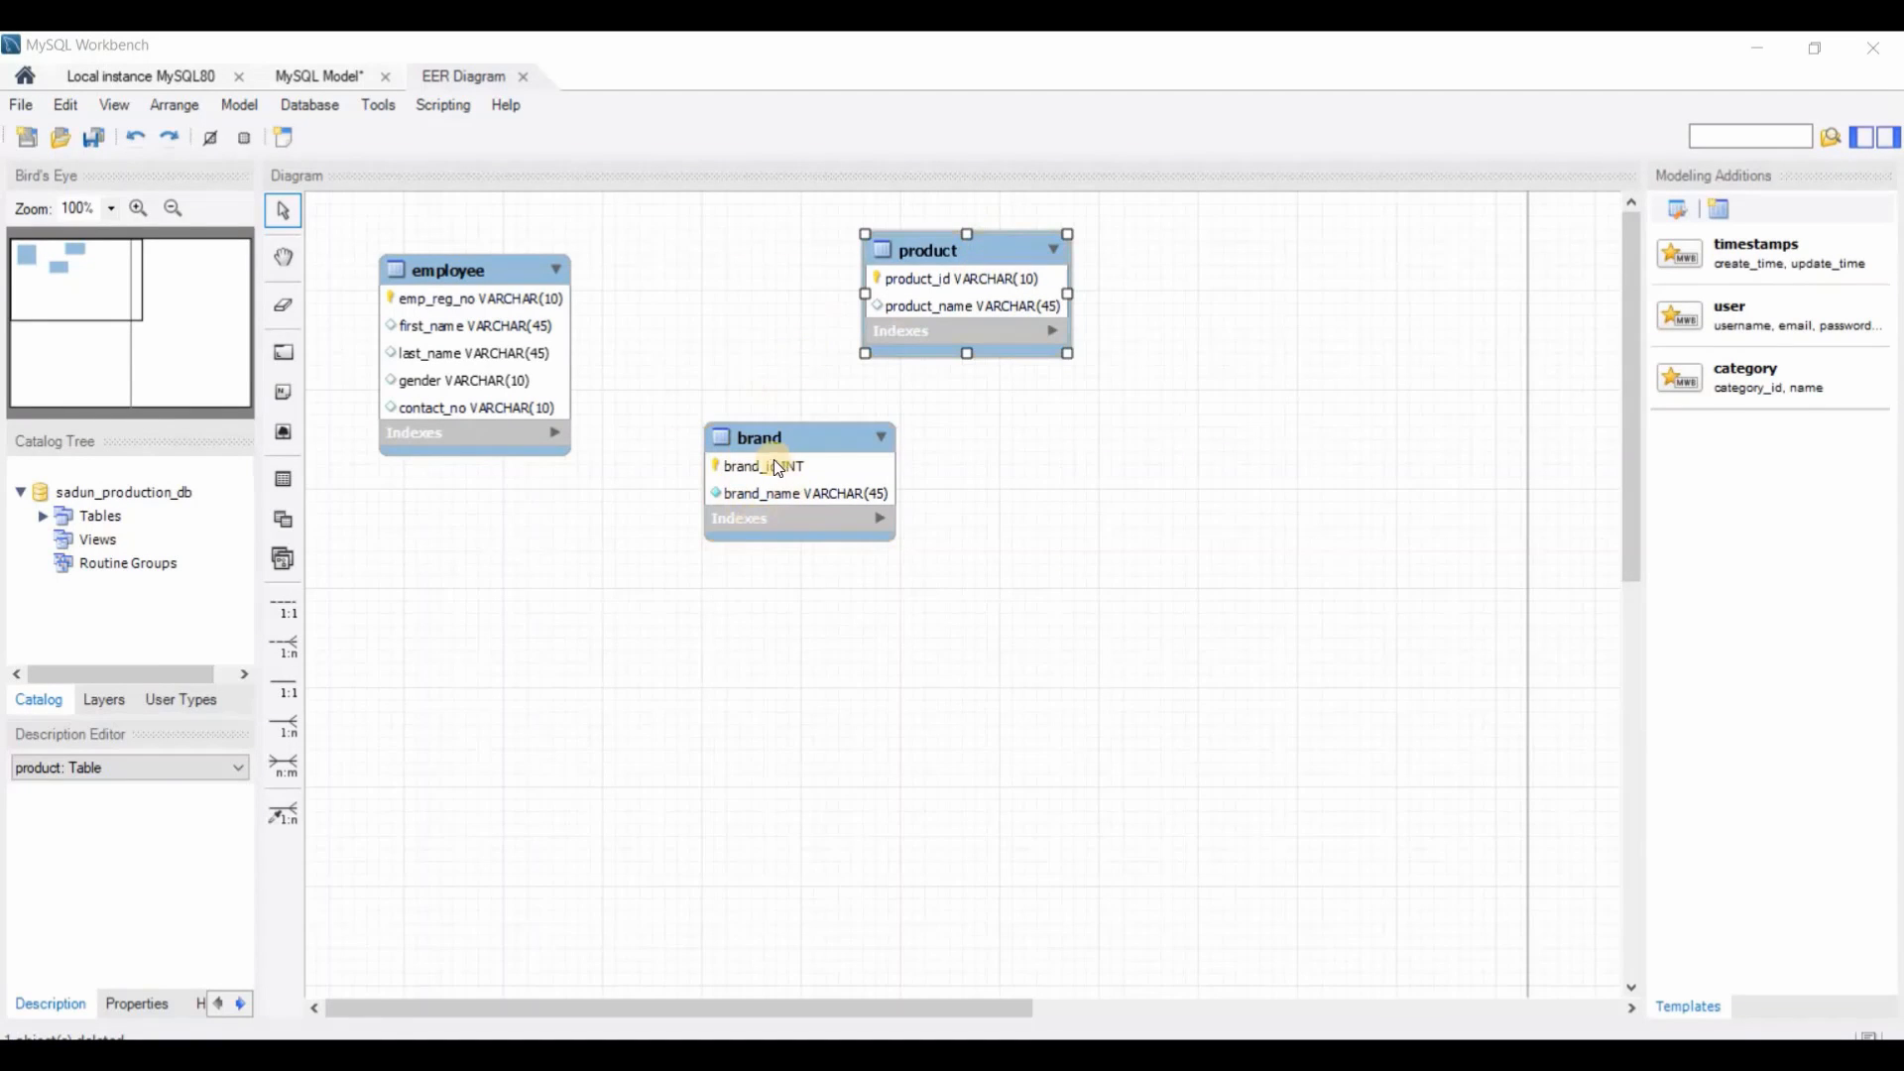
{"action": "left_click", "coordinate": [1009, 446]}
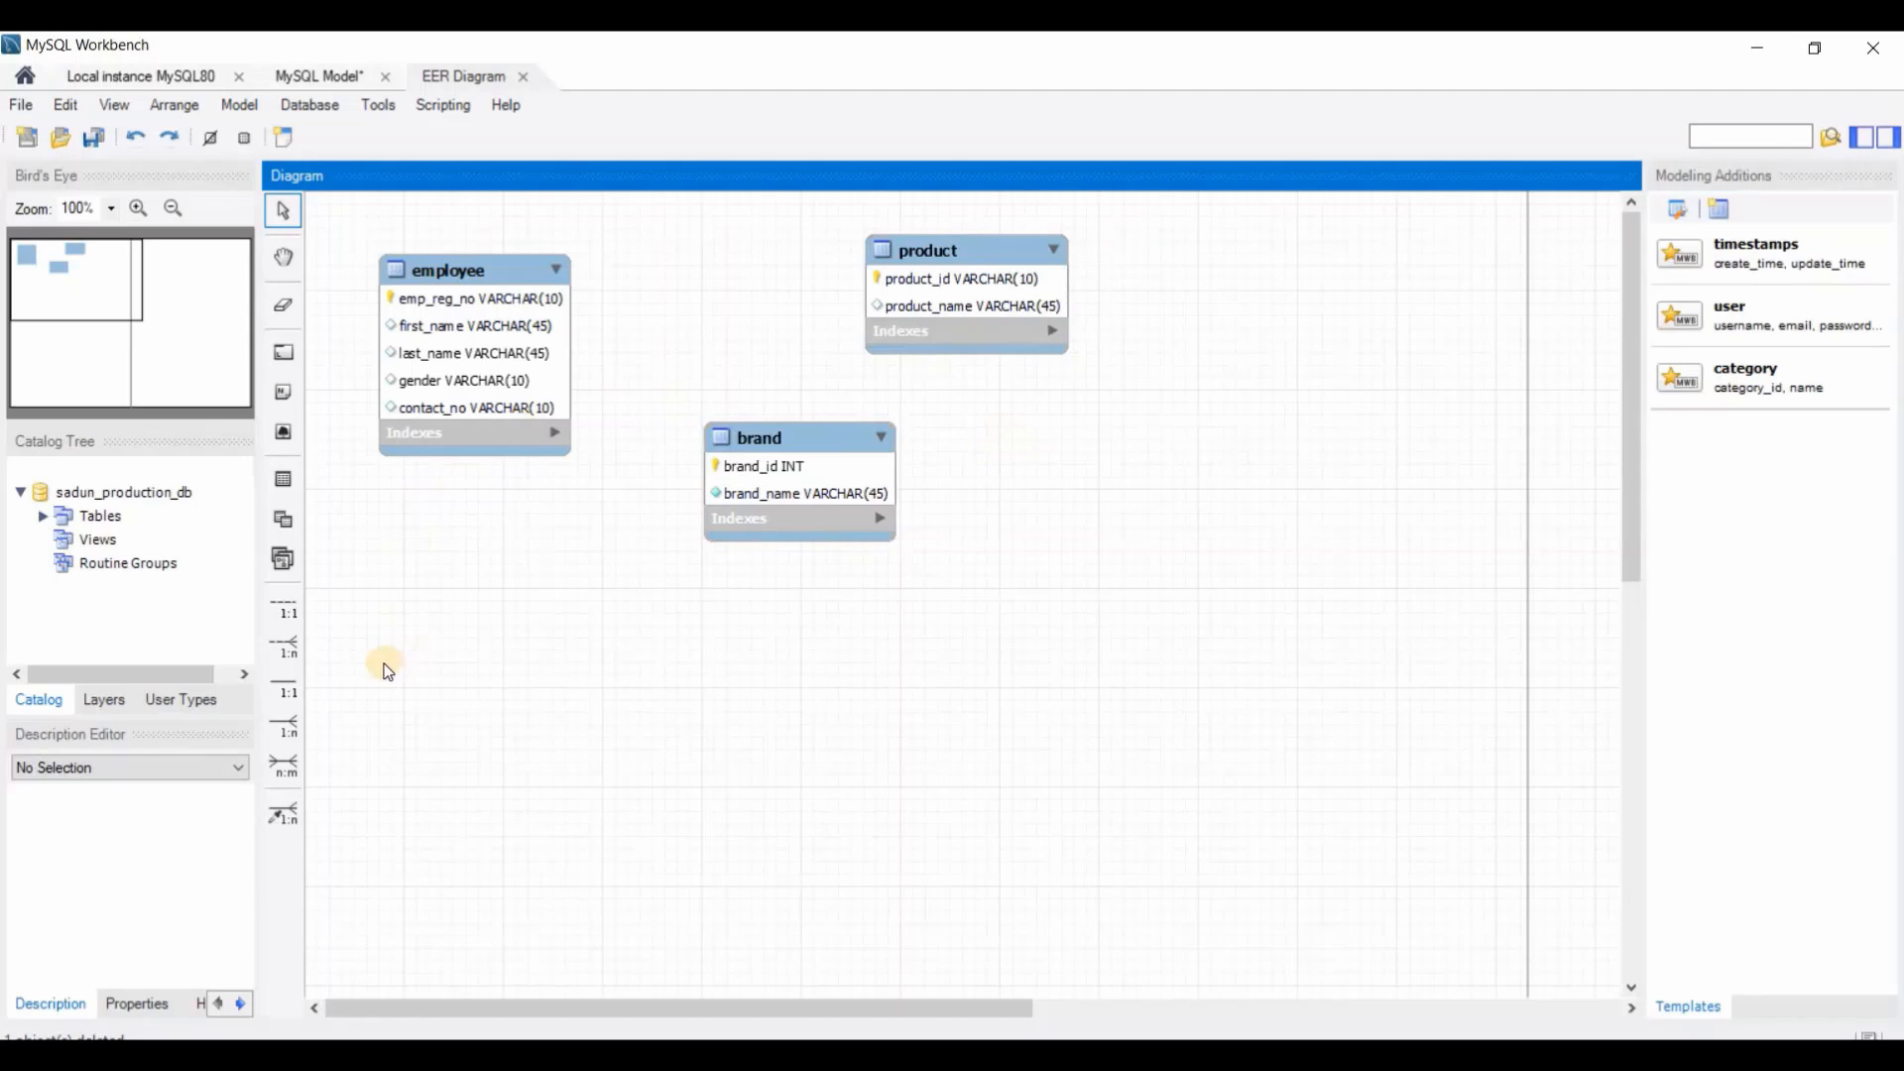
{"action": "left_click", "coordinate": [285, 647]}
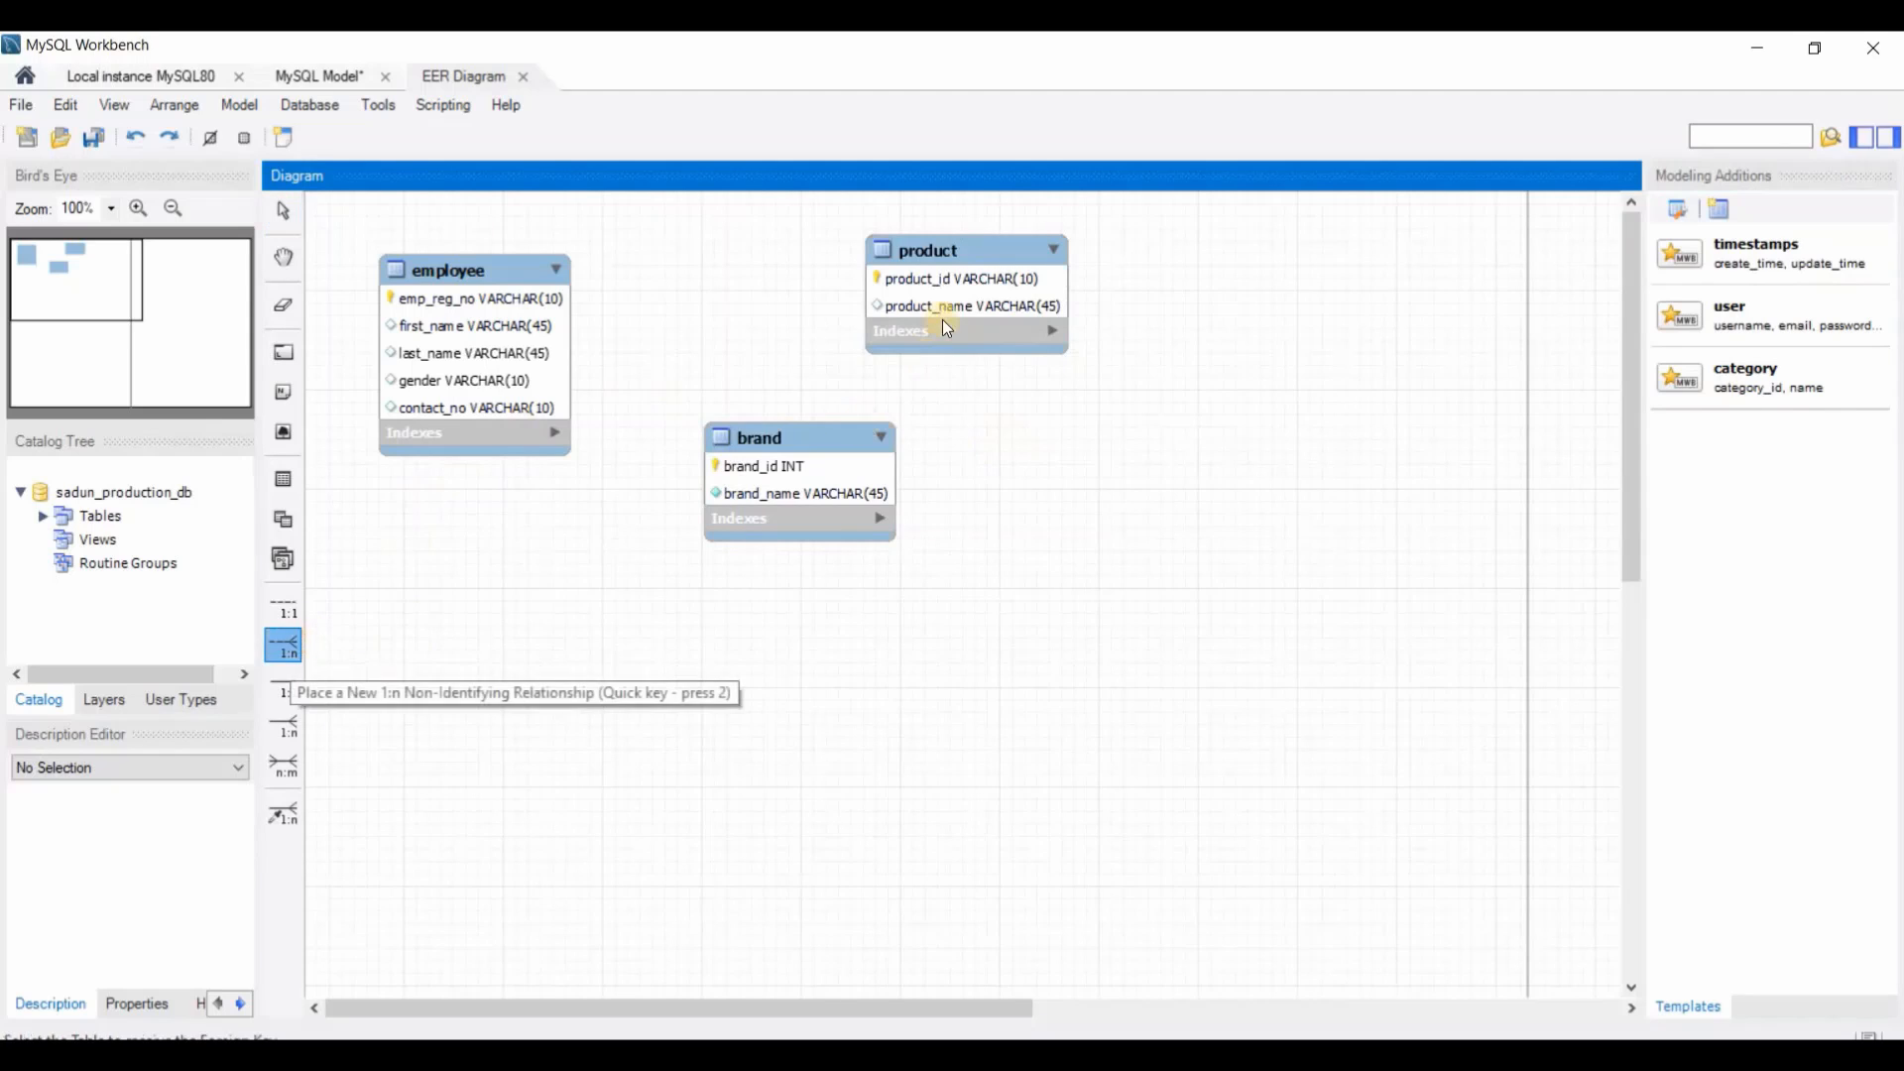
{"action": "left_click", "coordinate": [942, 296]}
{"action": "left_click", "coordinate": [817, 495]}
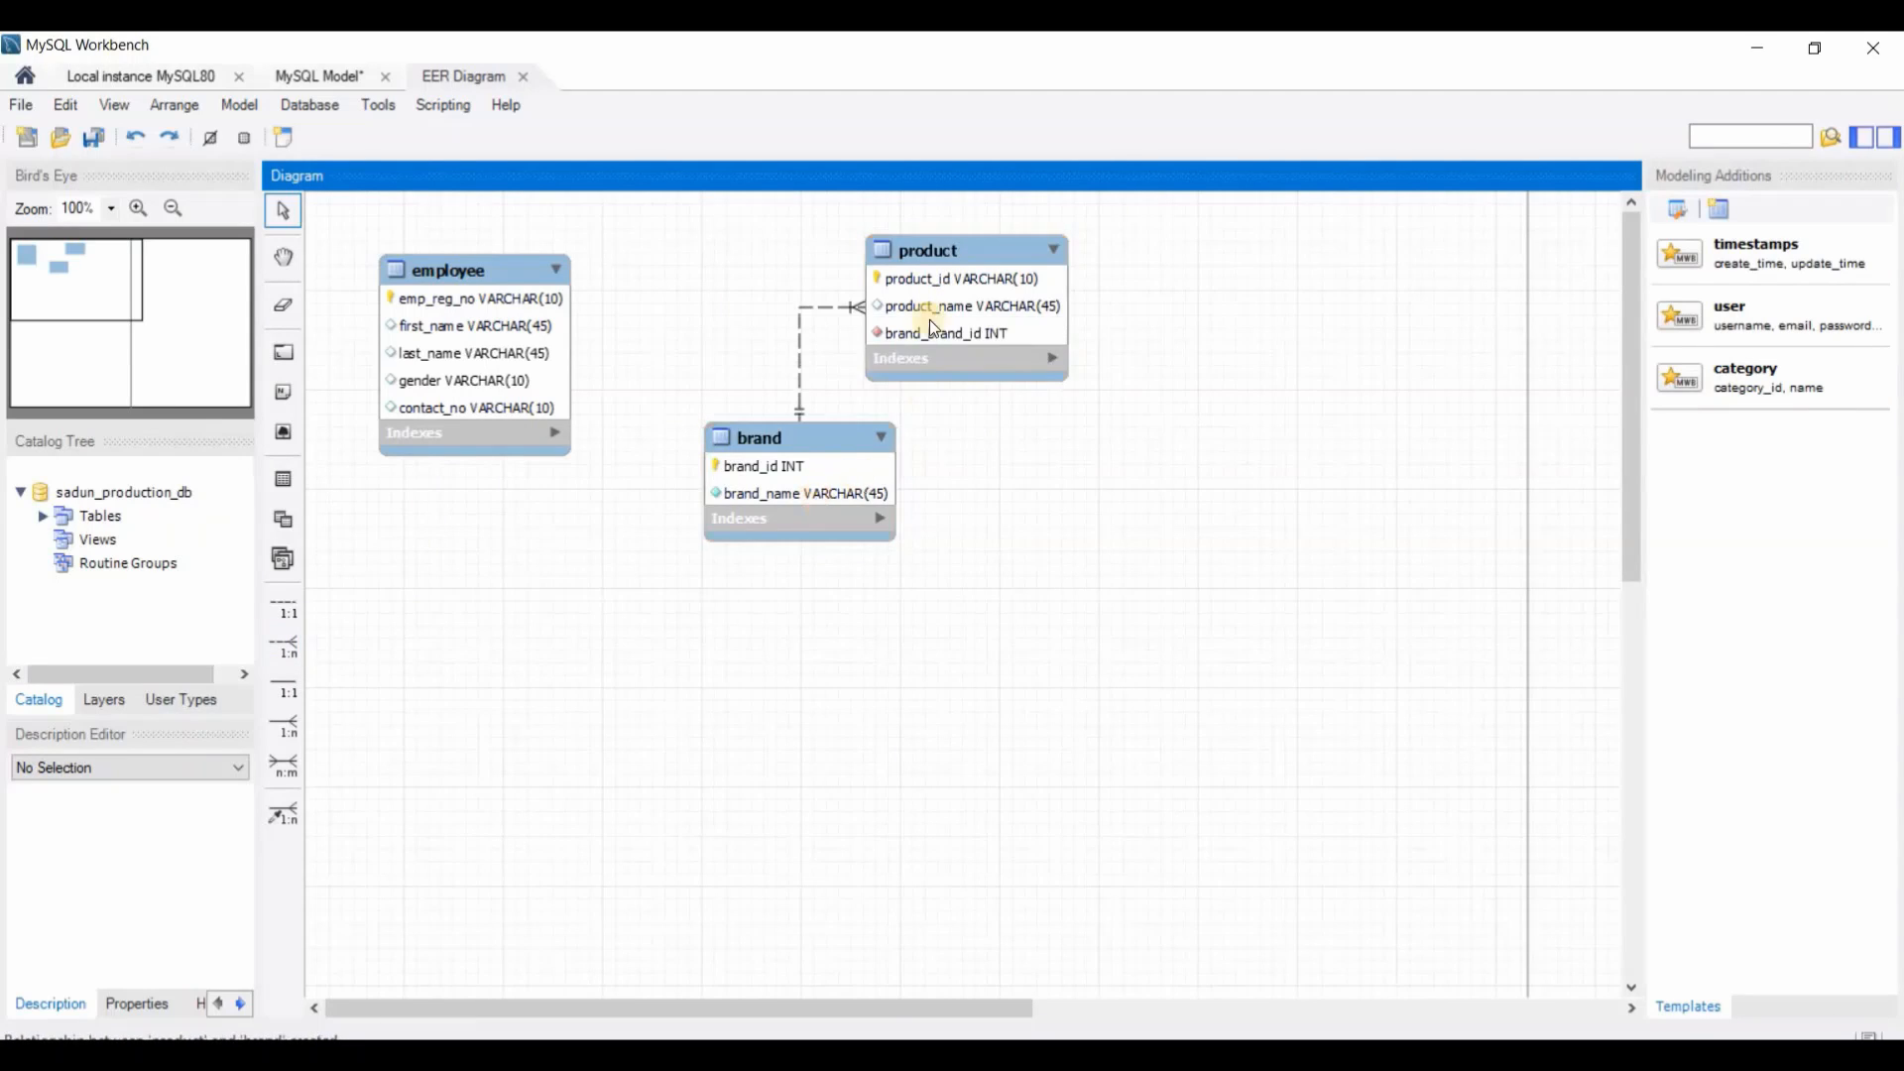
Move the product and brand tables further apart on the diagram and switch to the Question Set 02 PDF
{"action": "left_click_drag", "start_coordinate": [982, 294], "coordinate": [1044, 296]}
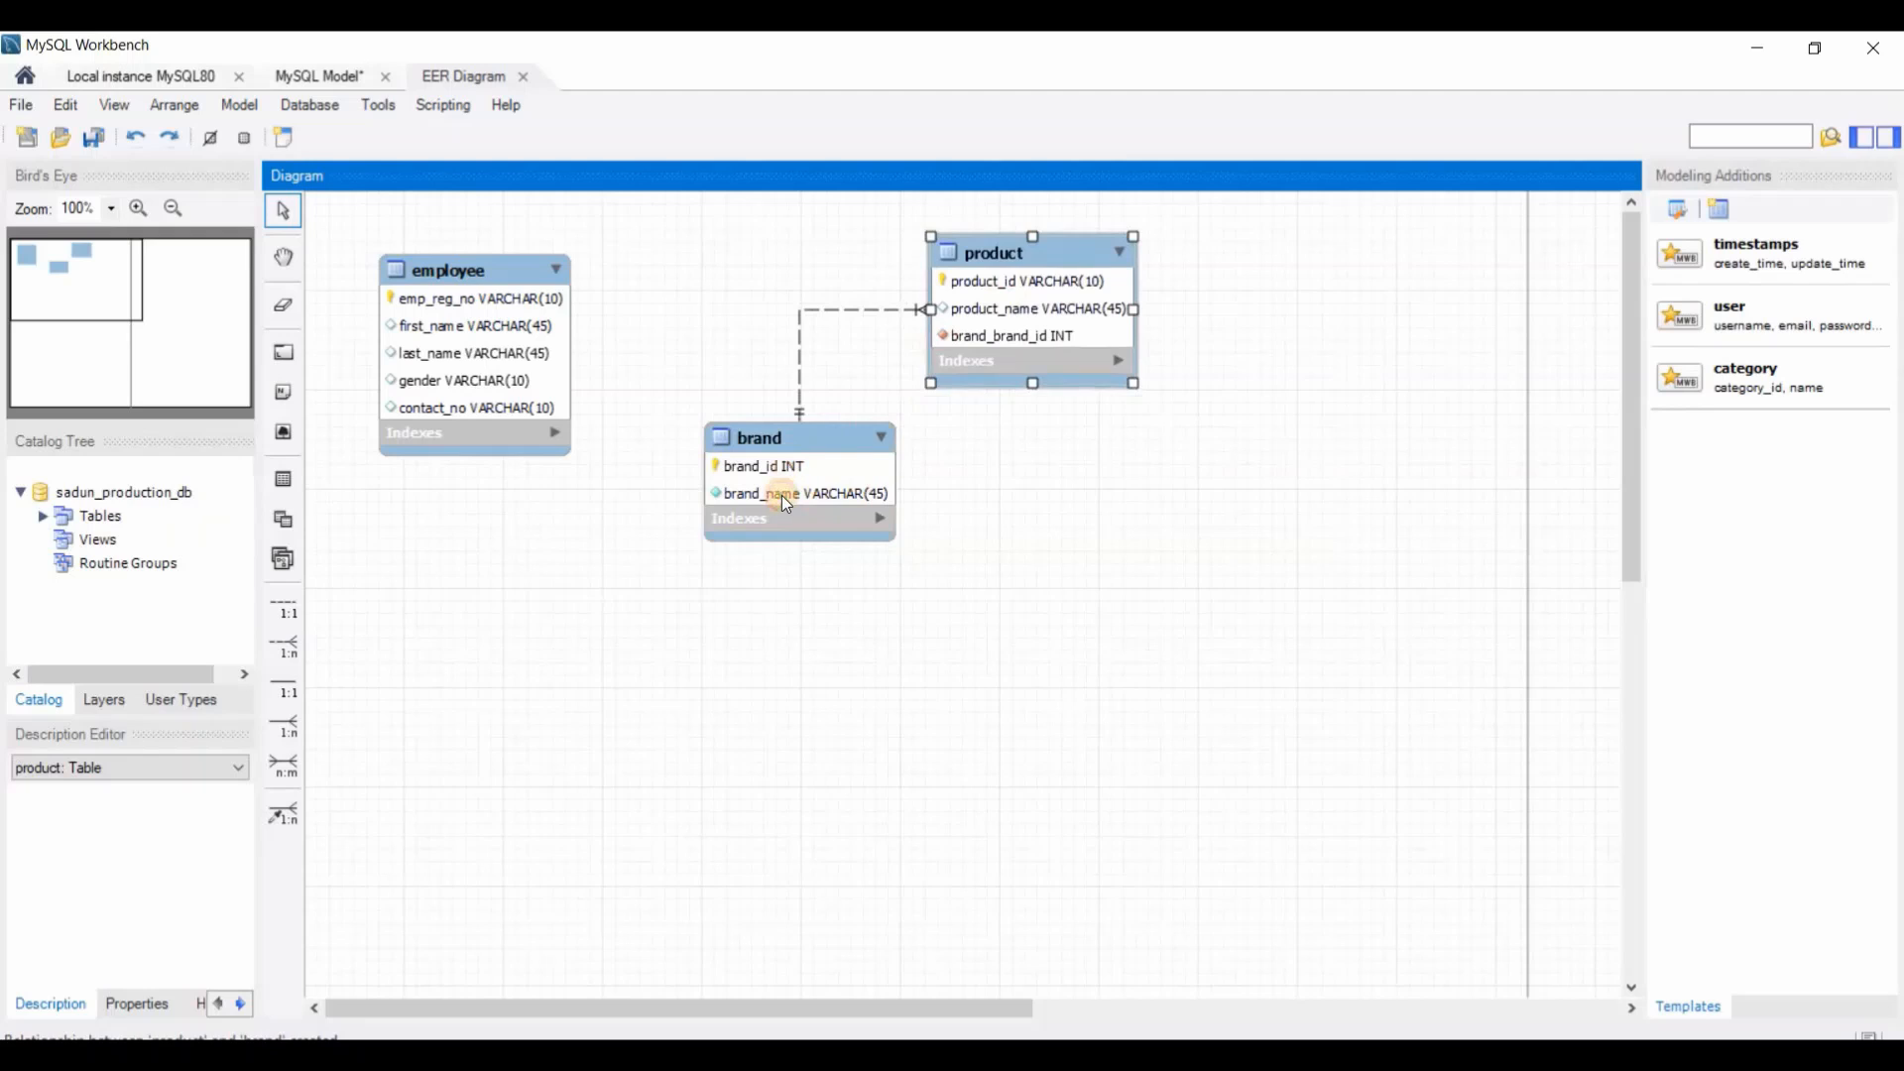
{"action": "left_click_drag", "start_coordinate": [786, 503], "coordinate": [778, 531]}
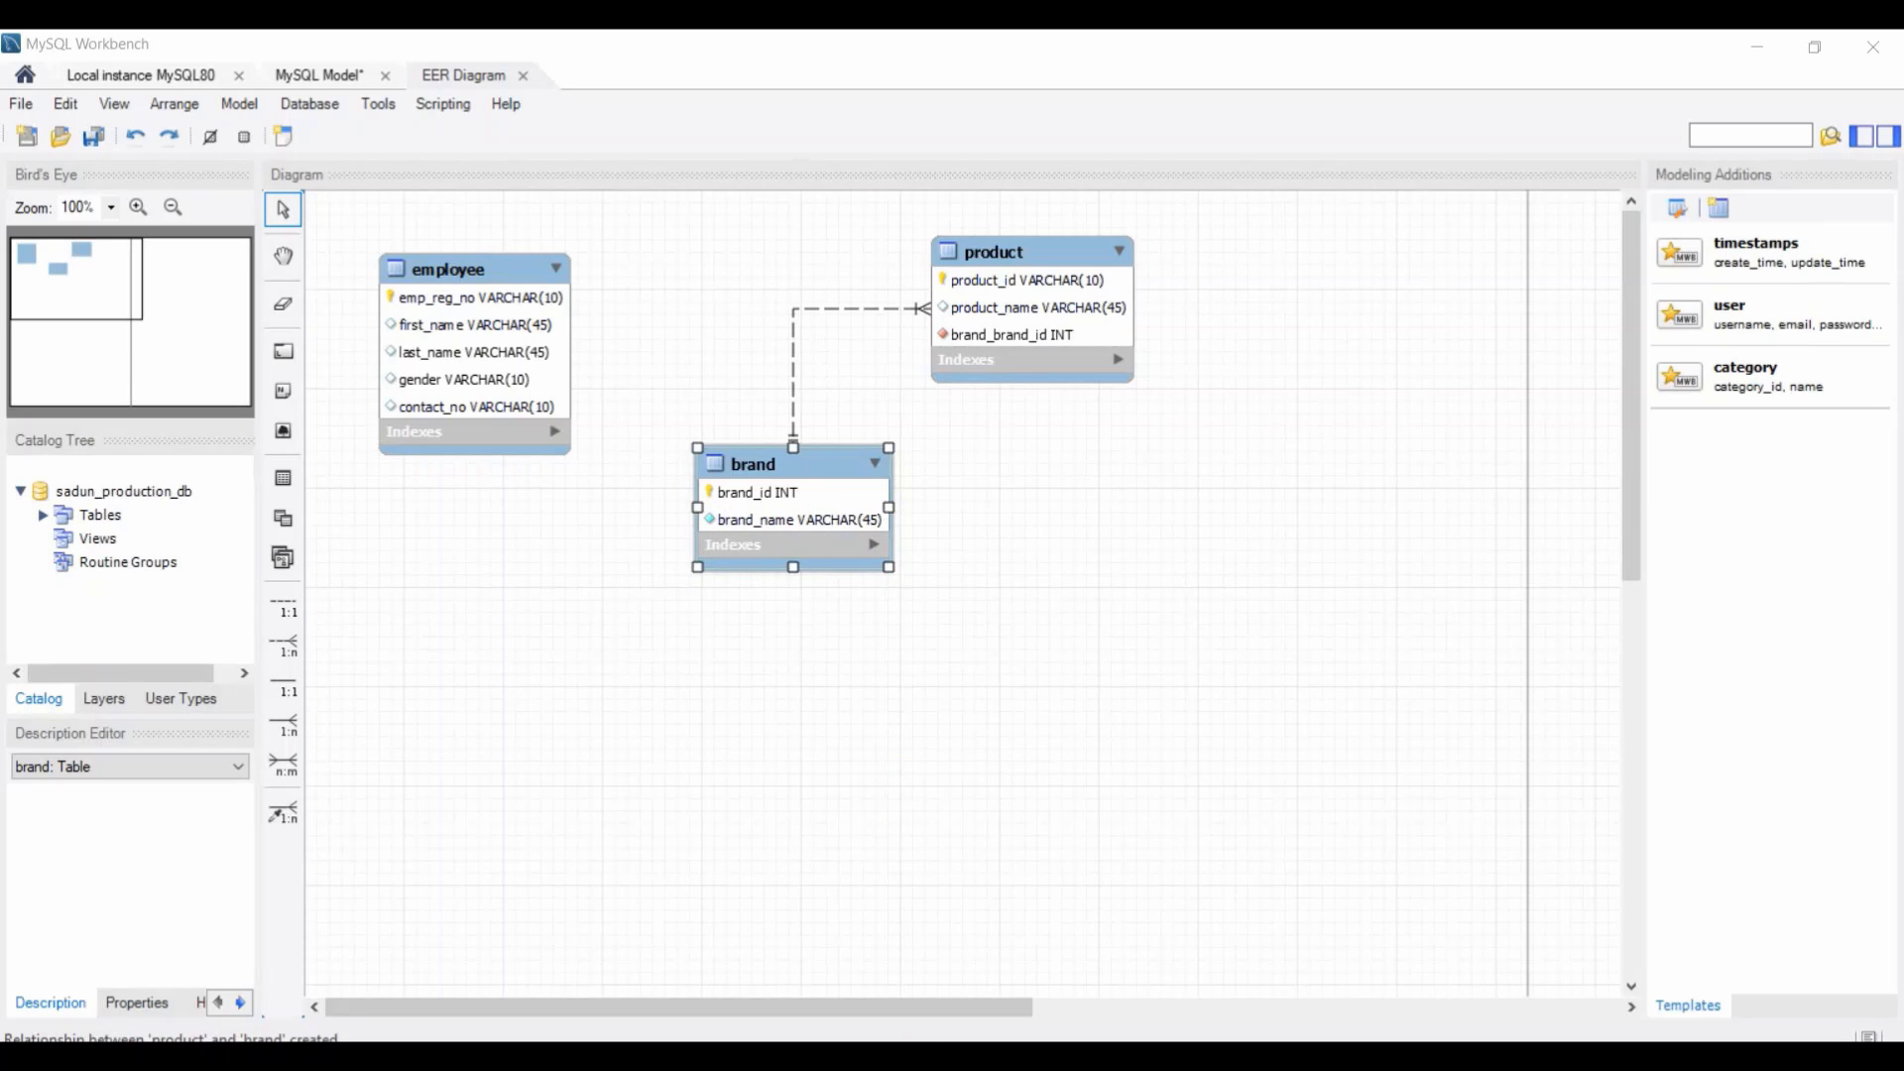
{"action": "left_click", "coordinate": [635, 1056]}
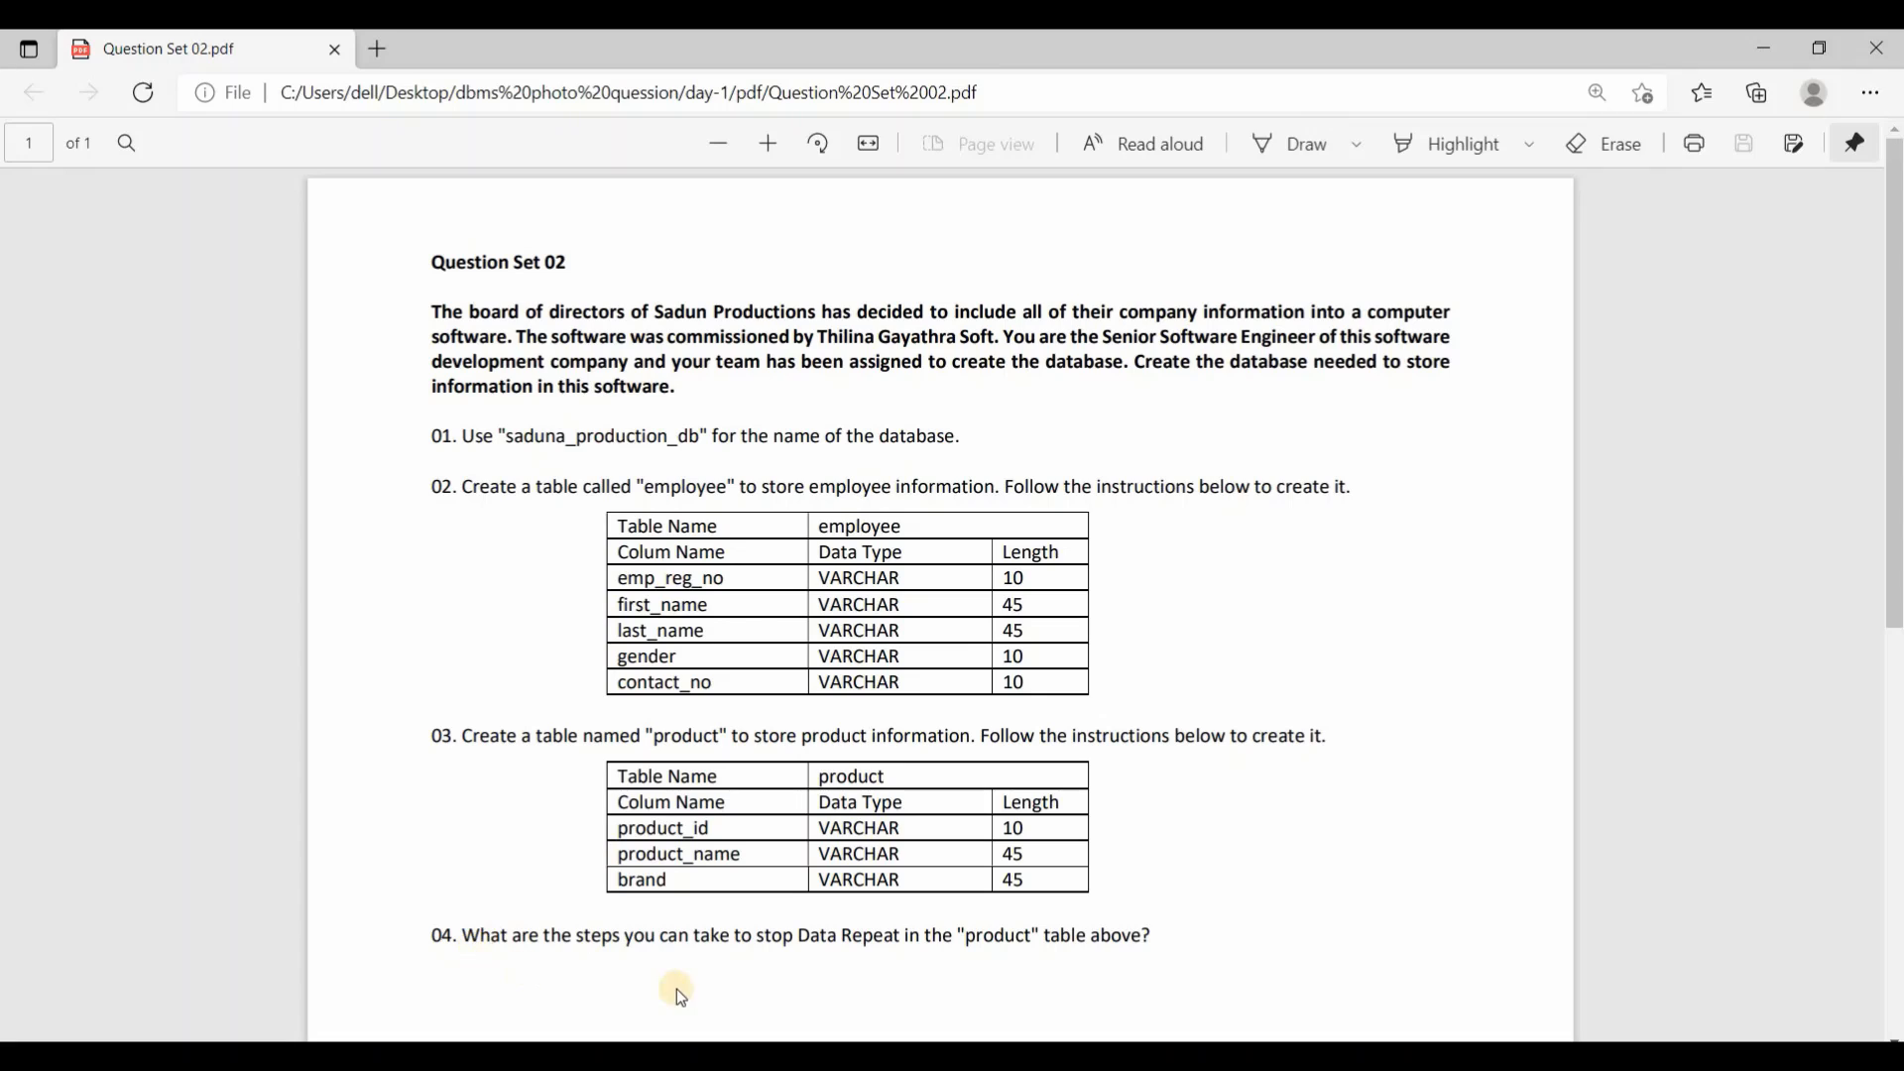